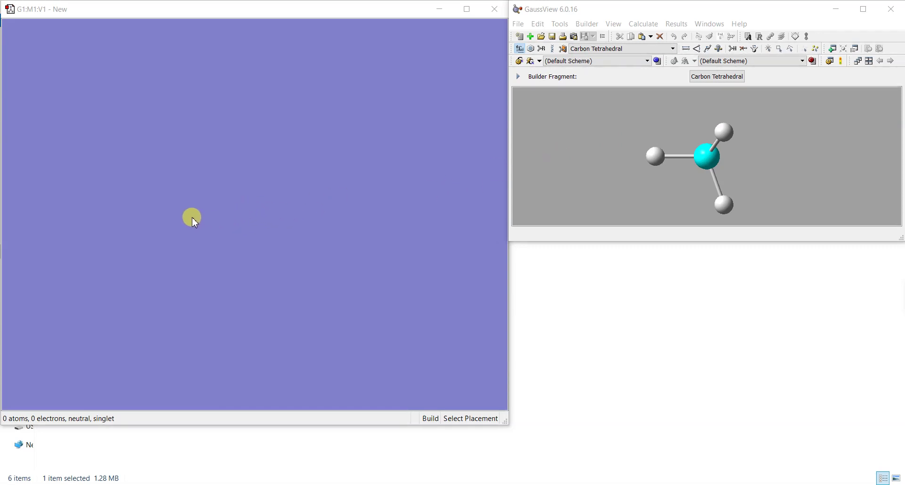
Build an ethane molecule from two tetrahedral carbon fragments and show the atom number labels
{"action": "left_click", "coordinate": [189, 213]}
{"action": "left_click", "coordinate": [207, 200]}
{"action": "left_click_drag", "start_coordinate": [251, 189], "coordinate": [273, 199]}
{"action": "left_click", "coordinate": [613, 23]}
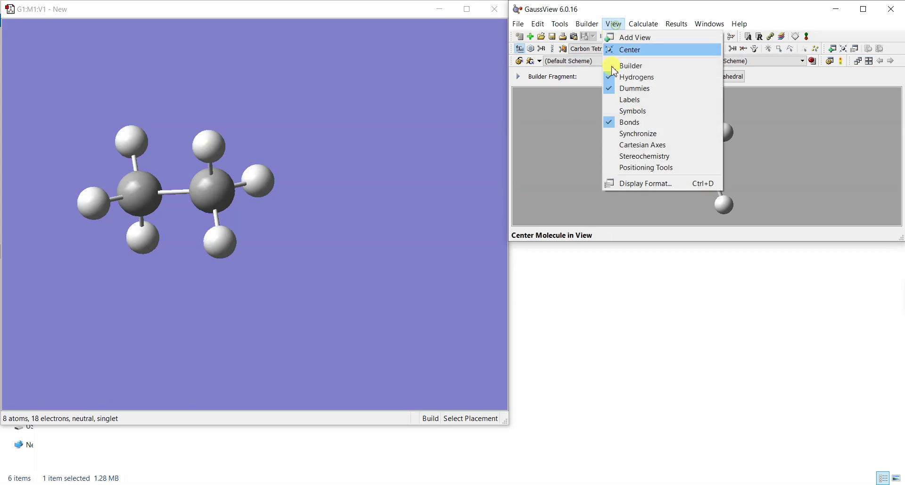
{"action": "left_click", "coordinate": [630, 100]}
{"action": "left_click_drag", "start_coordinate": [368, 160], "coordinate": [291, 180]}
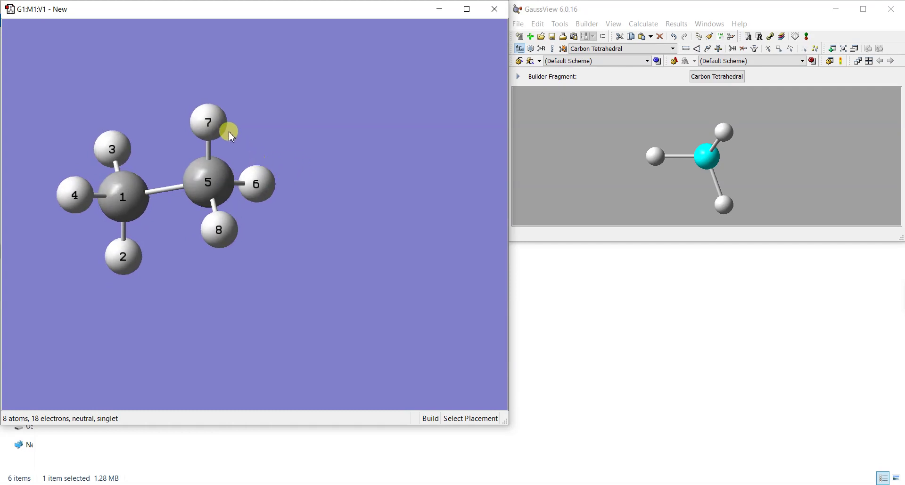
{"action": "mouse_move", "coordinate": [204, 182]}
{"action": "left_mouse_down"}
{"action": "mouse_move", "coordinate": [169, 184]}
{"action": "mouse_move", "coordinate": [151, 164]}
{"action": "mouse_move", "coordinate": [172, 191]}
{"action": "mouse_move", "coordinate": [204, 183]}
{"action": "mouse_move", "coordinate": [198, 178]}
{"action": "left_mouse_up"}
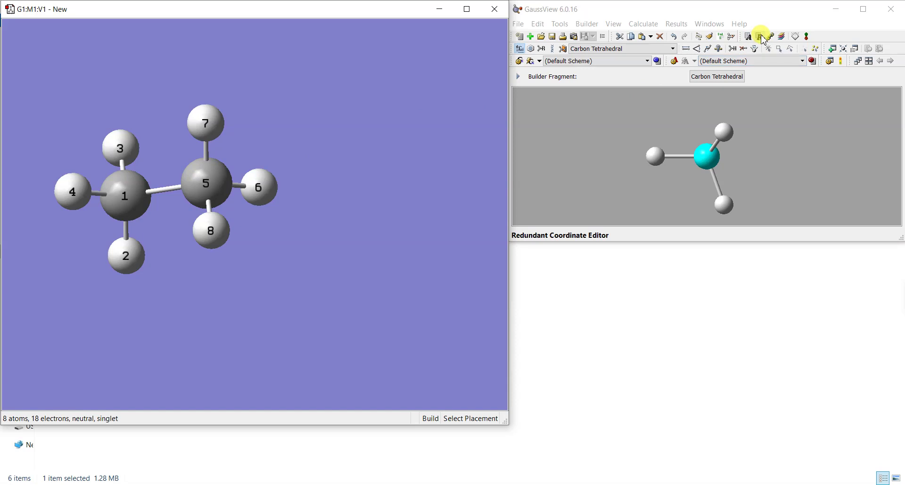
Open the Redundant Coordinate Editor for the ethane molecule and enlarge its window
{"action": "left_click", "coordinate": [570, 26]}
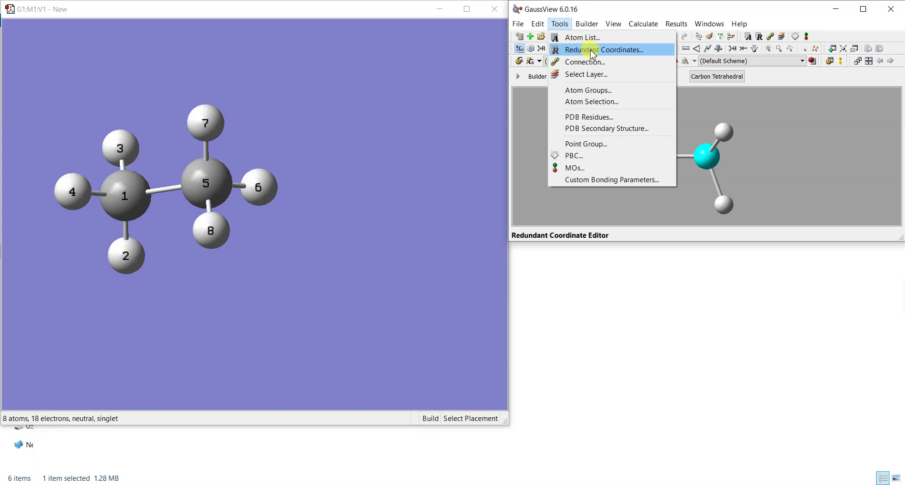
{"action": "left_click", "coordinate": [770, 23]}
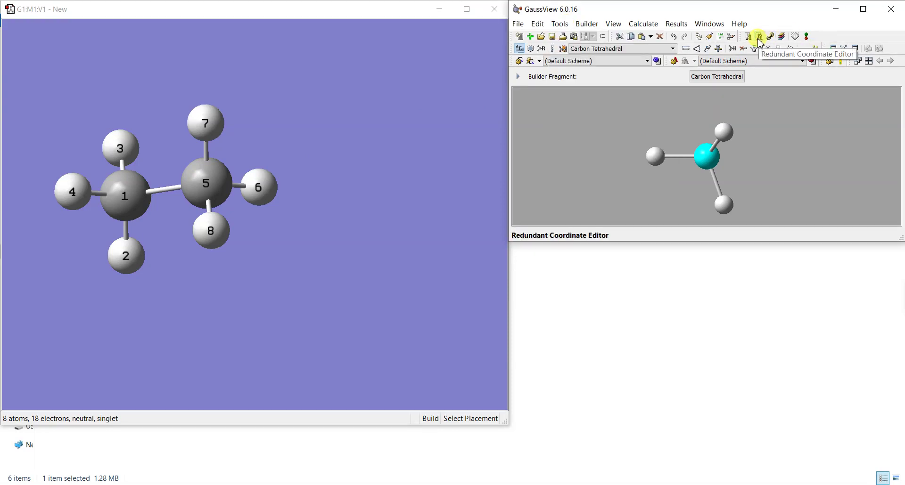
{"action": "left_click", "coordinate": [759, 38]}
{"action": "left_click_drag", "start_coordinate": [588, 108], "coordinate": [581, 109]}
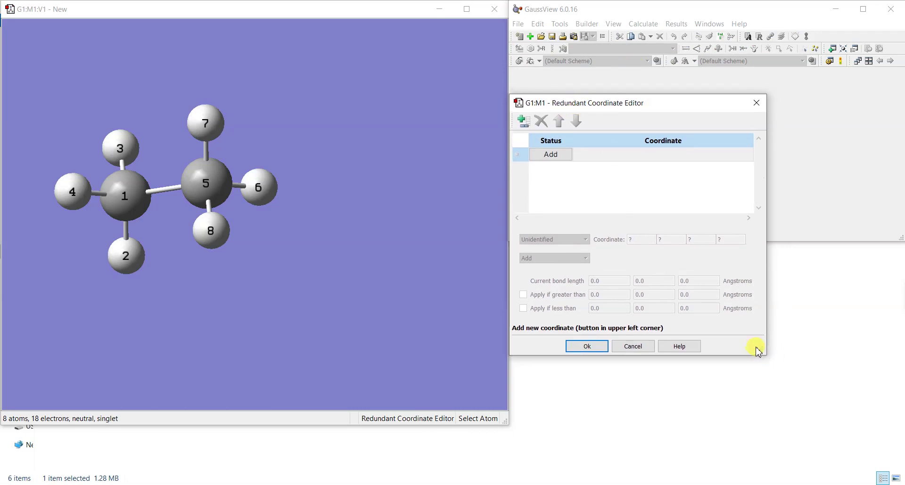
{"action": "left_click_drag", "start_coordinate": [760, 348], "coordinate": [888, 422]}
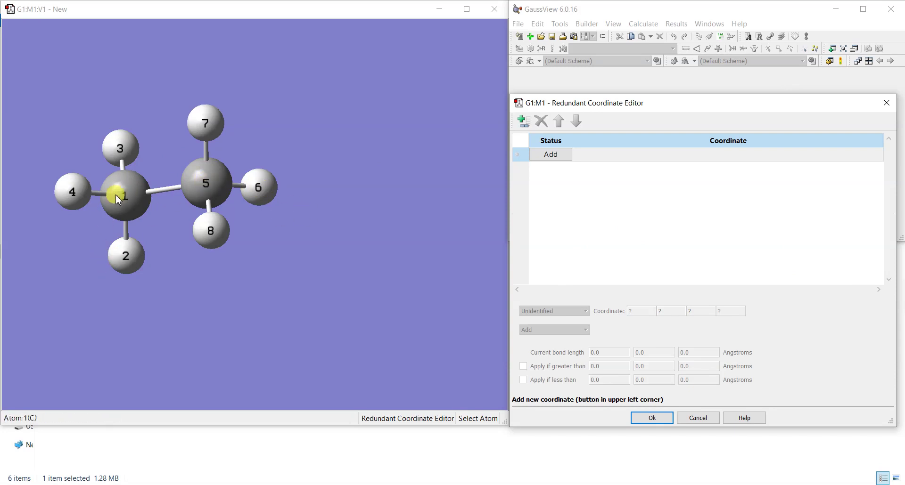
Add a dihedral coordinate defined by atoms 6, 5, 1 and 2
{"action": "left_click_drag", "start_coordinate": [220, 186], "coordinate": [228, 150]}
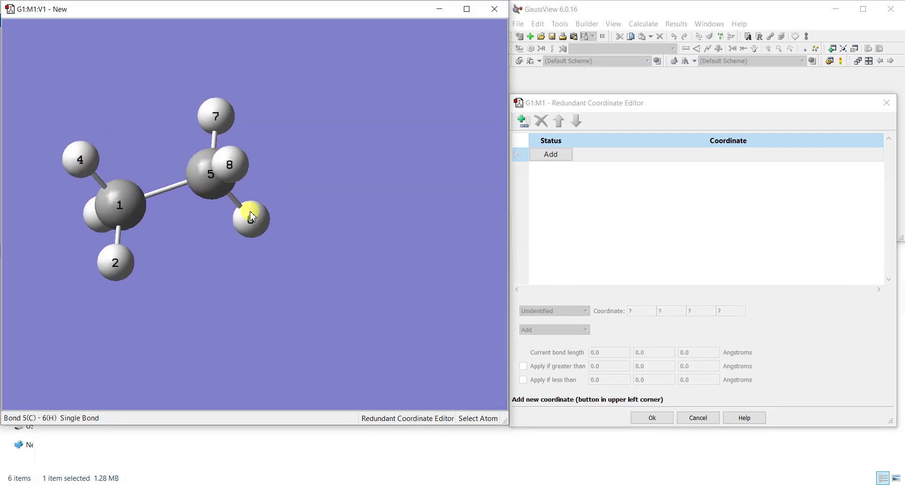
{"action": "left_click_drag", "start_coordinate": [268, 217], "coordinate": [275, 214]}
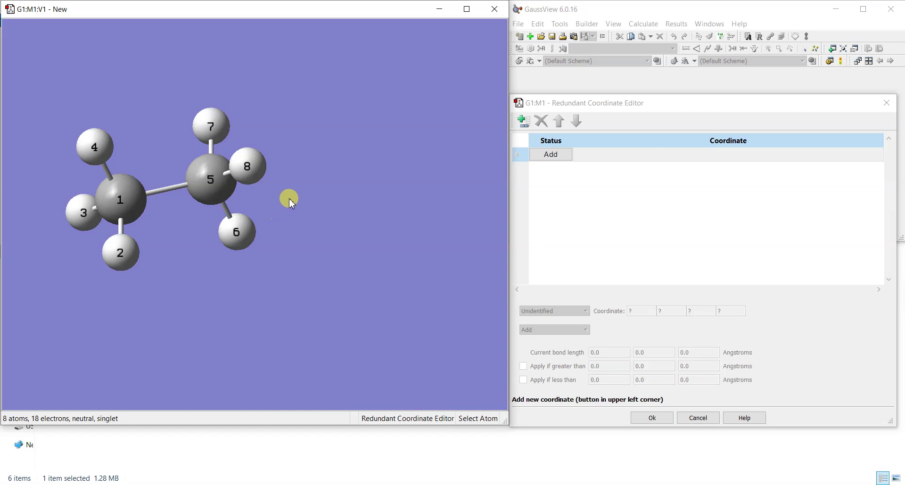
{"action": "left_click", "coordinate": [548, 157]}
{"action": "left_click", "coordinate": [548, 157]}
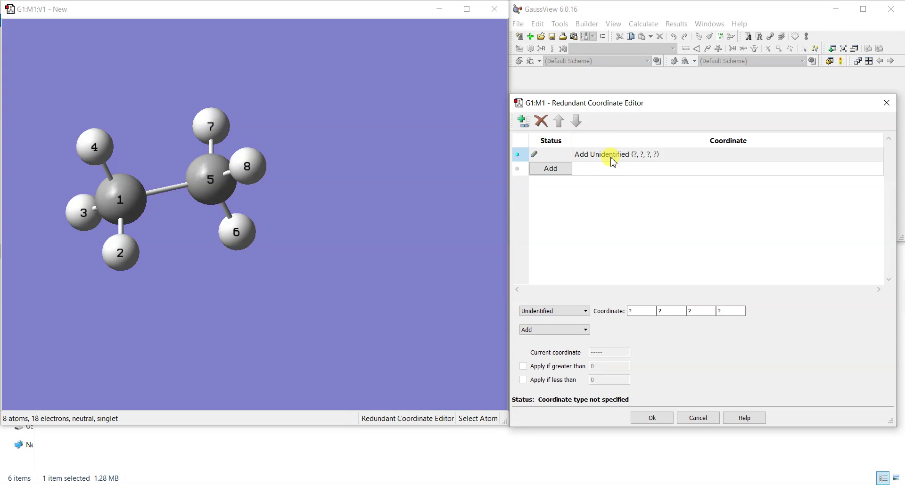
{"action": "left_click", "coordinate": [563, 312]}
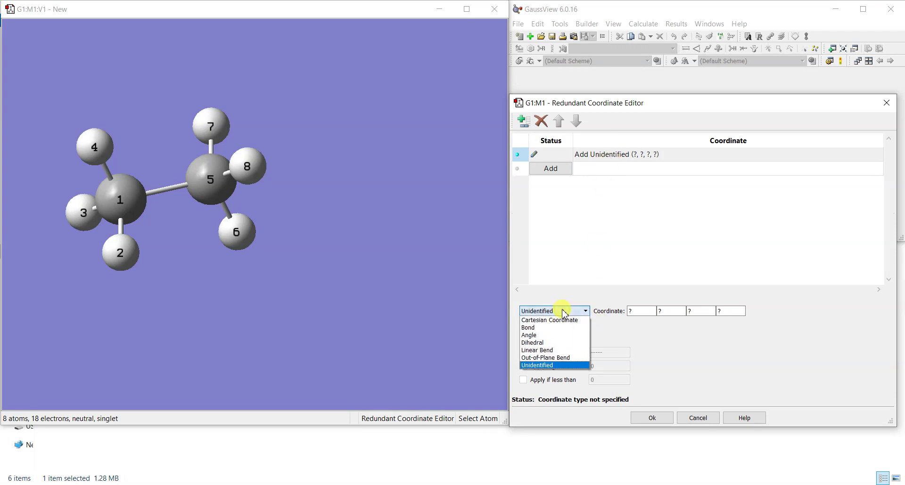
{"action": "left_click", "coordinate": [558, 347]}
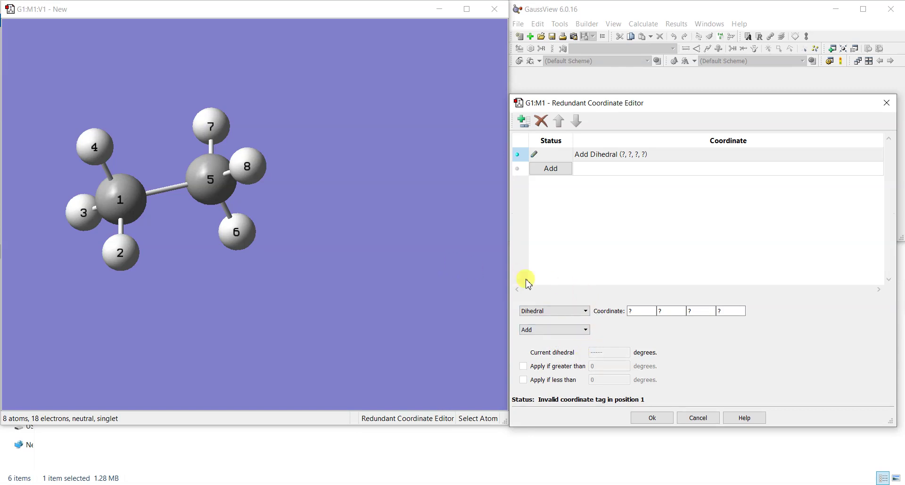
{"action": "left_click", "coordinate": [631, 311]}
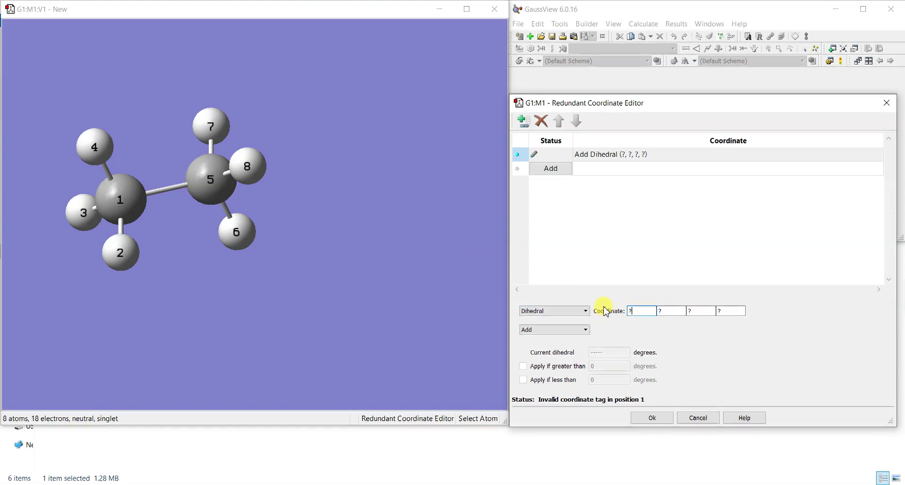
{"action": "left_click", "coordinate": [237, 231]}
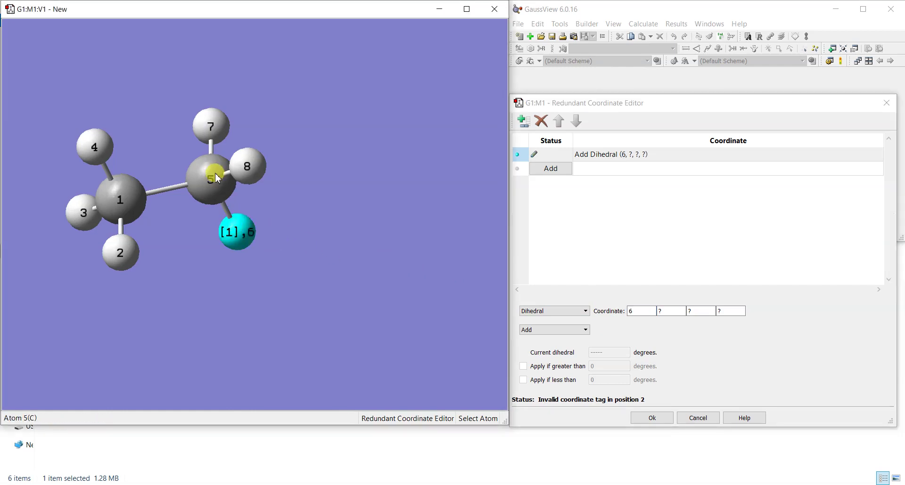
{"action": "left_click", "coordinate": [212, 176]}
{"action": "left_click", "coordinate": [119, 189]}
{"action": "left_click", "coordinate": [124, 238]}
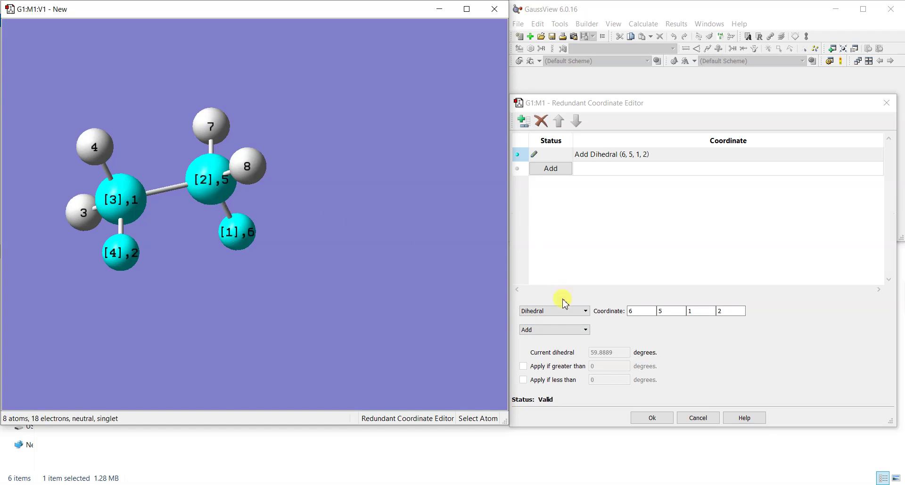
Make the dihedral 6, 5, 1, 2 a scan coordinate with 24 steps of 5 degrees
{"action": "left_click", "coordinate": [568, 333]}
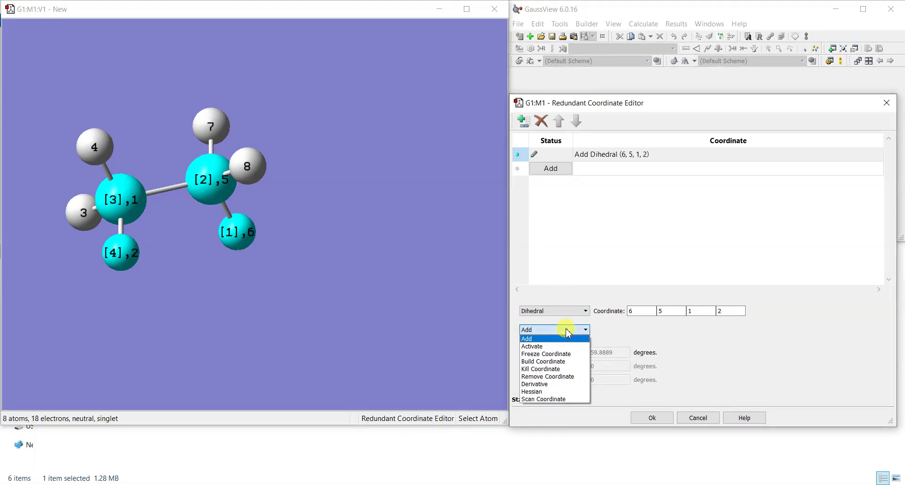
{"action": "left_click", "coordinate": [576, 401]}
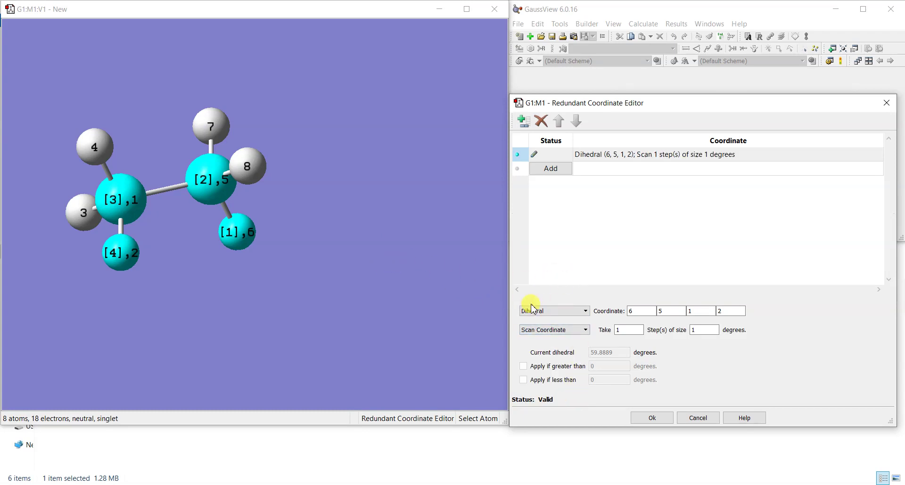
{"action": "double_click", "coordinate": [693, 330]}
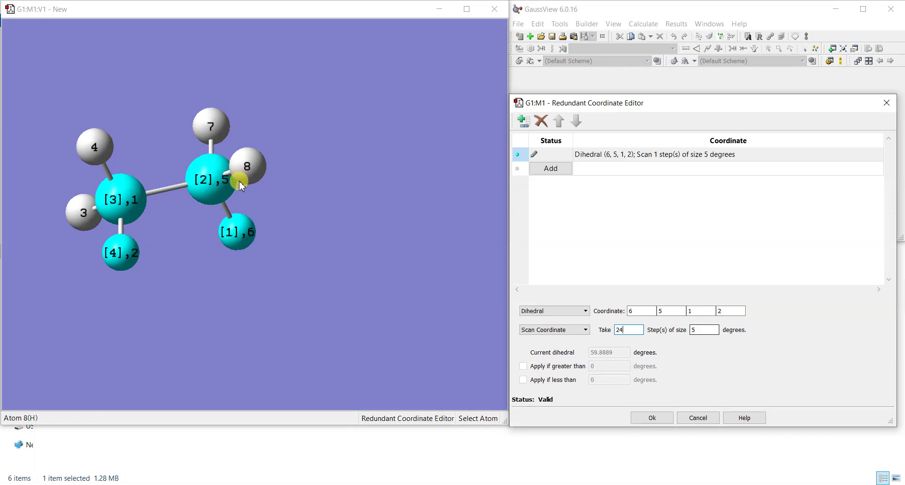
{"action": "left_click_drag", "start_coordinate": [237, 174], "coordinate": [248, 173]}
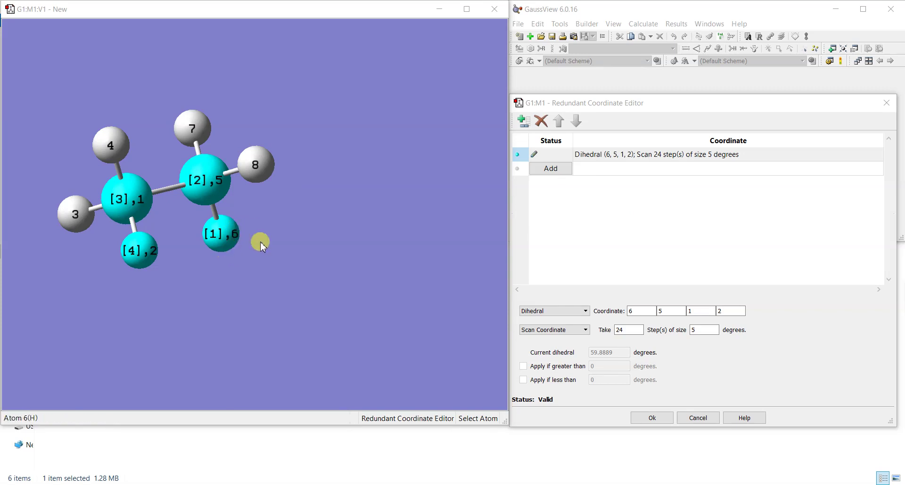
{"action": "left_click", "coordinate": [581, 229]}
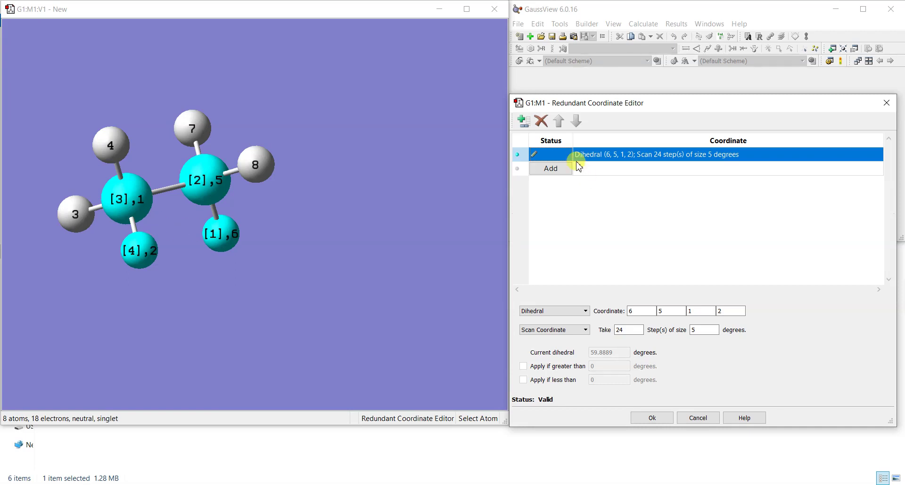
Add a second dihedral coordinate through atoms 1, 5, 6 and 8 and set it to Freeze Coordinate
{"action": "left_click", "coordinate": [547, 168]}
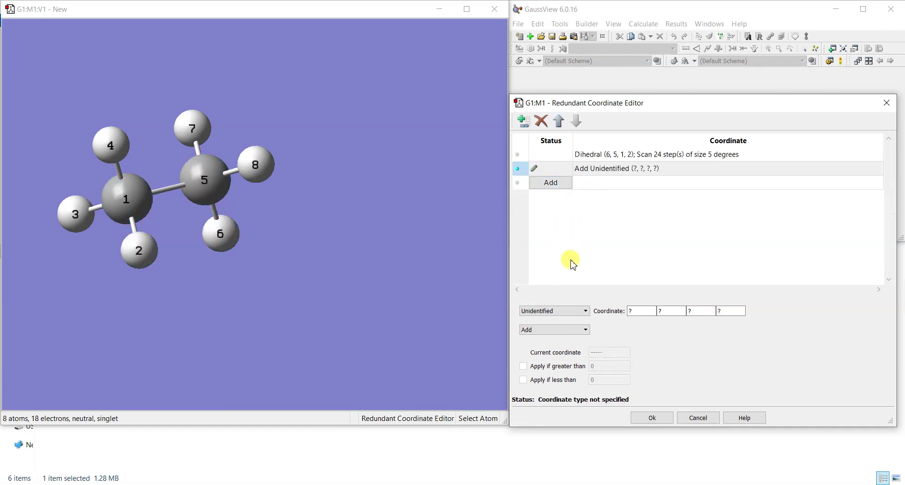
{"action": "left_click", "coordinate": [580, 314]}
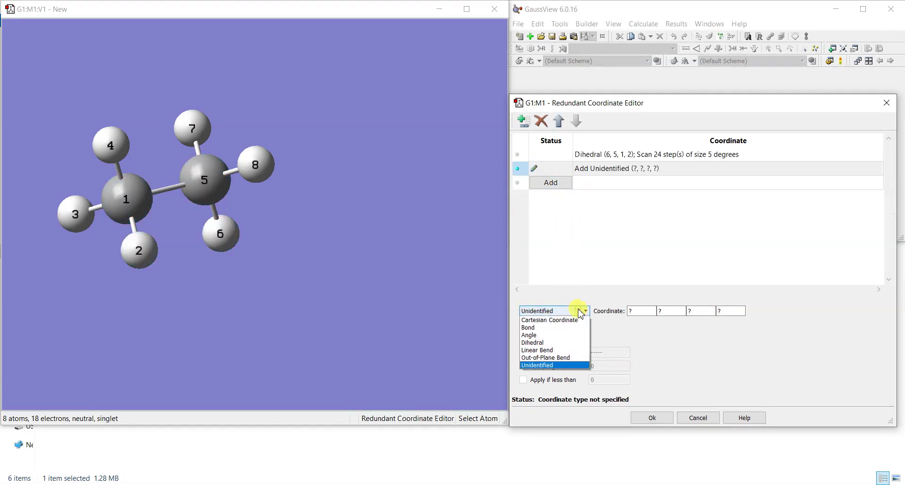
{"action": "left_click", "coordinate": [569, 345]}
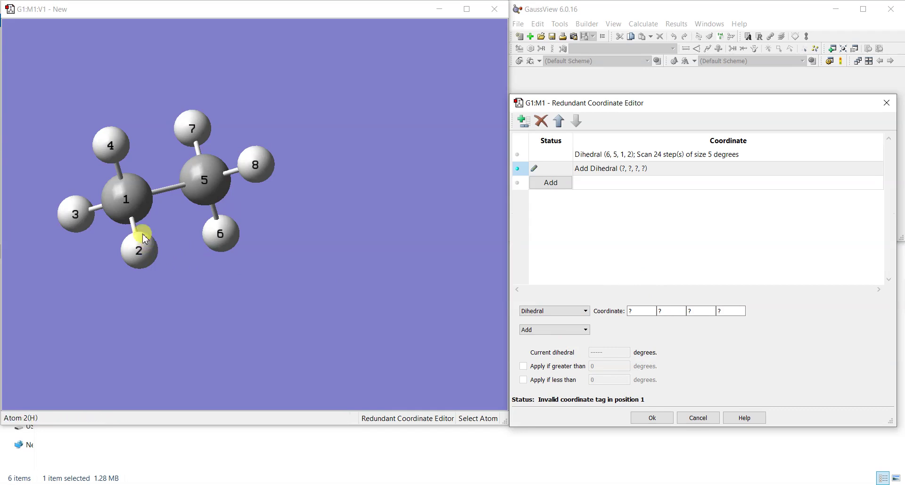
{"action": "left_click", "coordinate": [125, 202]}
{"action": "left_click", "coordinate": [193, 182]}
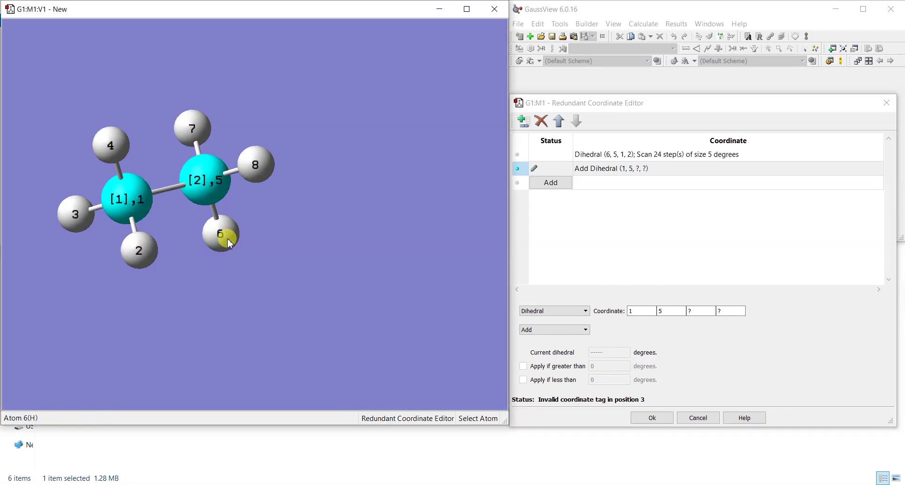
{"action": "left_click", "coordinate": [229, 241]}
{"action": "left_click", "coordinate": [258, 163]}
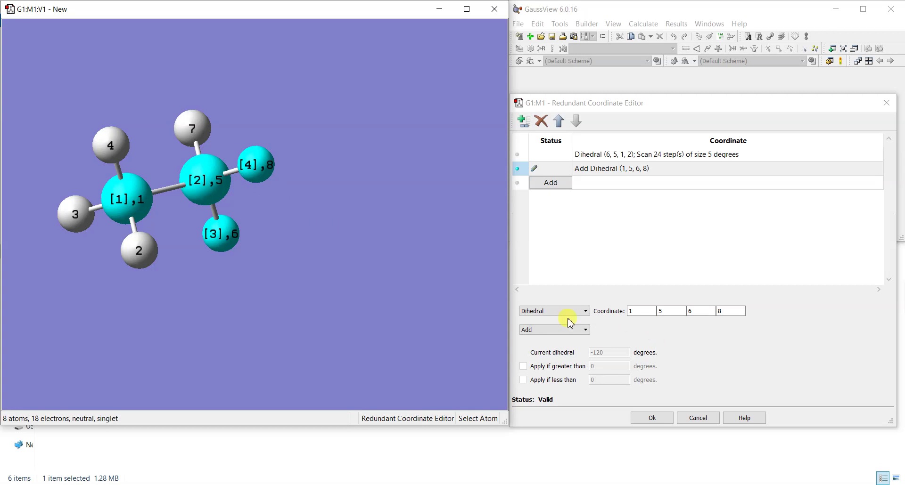
{"action": "left_click", "coordinate": [551, 331]}
{"action": "left_click", "coordinate": [552, 347]}
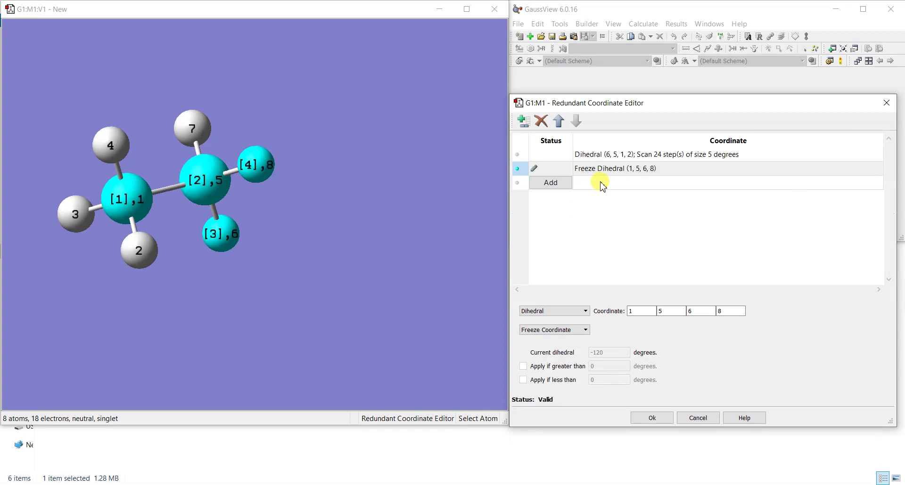
Add a third dihedral coordinate through atoms 1, 5, 6 and 7 and set it to Freeze Coordinate
{"action": "left_click", "coordinate": [550, 183]}
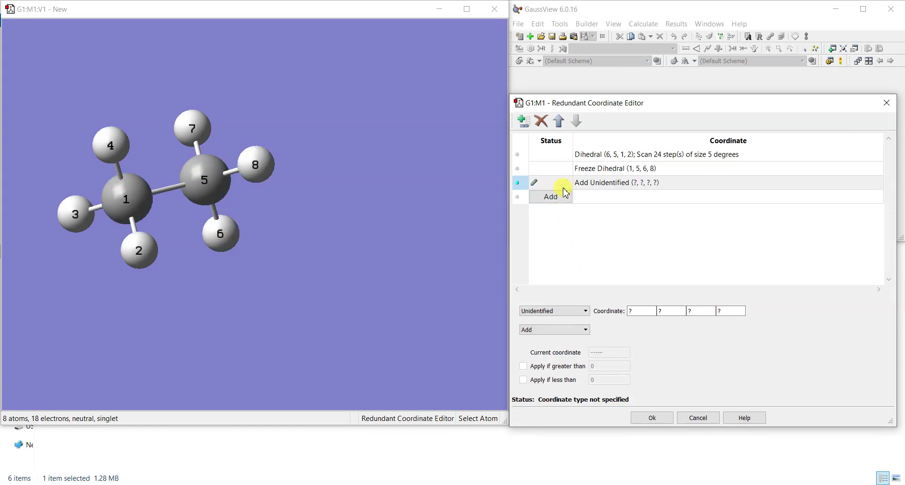
{"action": "left_click", "coordinate": [563, 310]}
{"action": "left_click", "coordinate": [564, 347]}
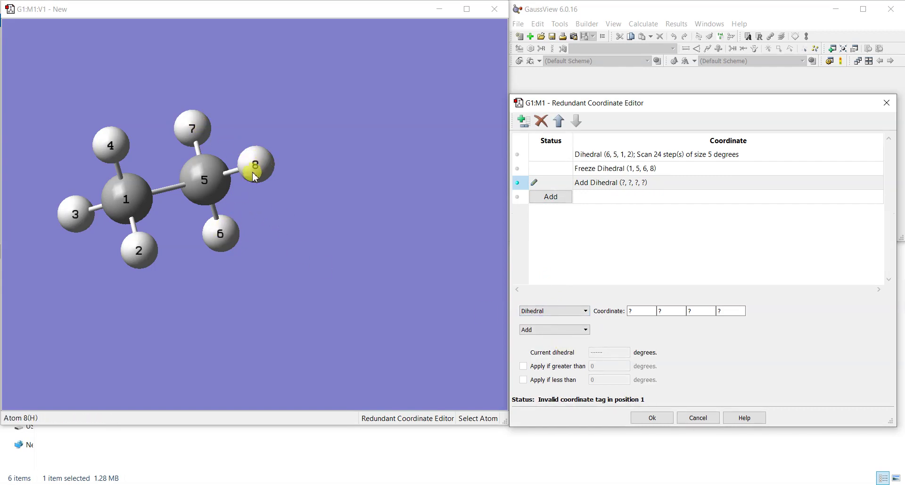
{"action": "left_click", "coordinate": [137, 202]}
{"action": "left_click", "coordinate": [217, 178]}
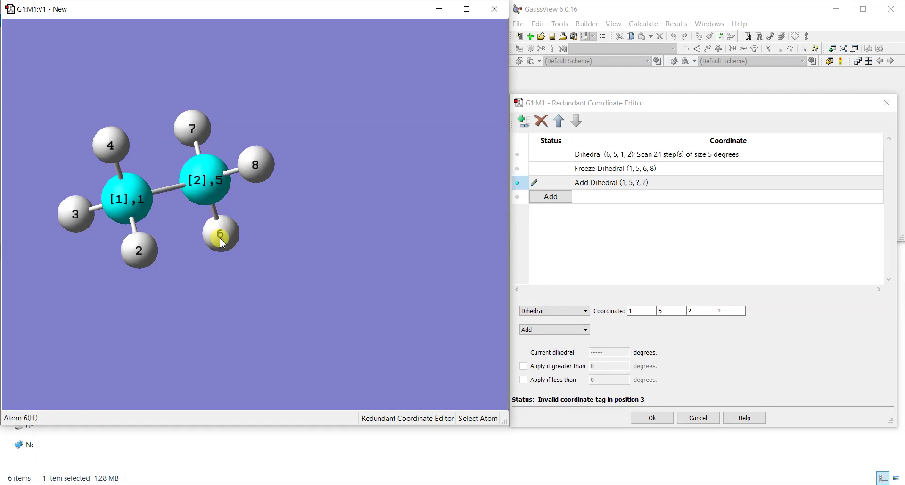
{"action": "left_click", "coordinate": [222, 232]}
{"action": "left_click", "coordinate": [193, 131]}
{"action": "left_click_drag", "start_coordinate": [228, 162], "coordinate": [210, 190]}
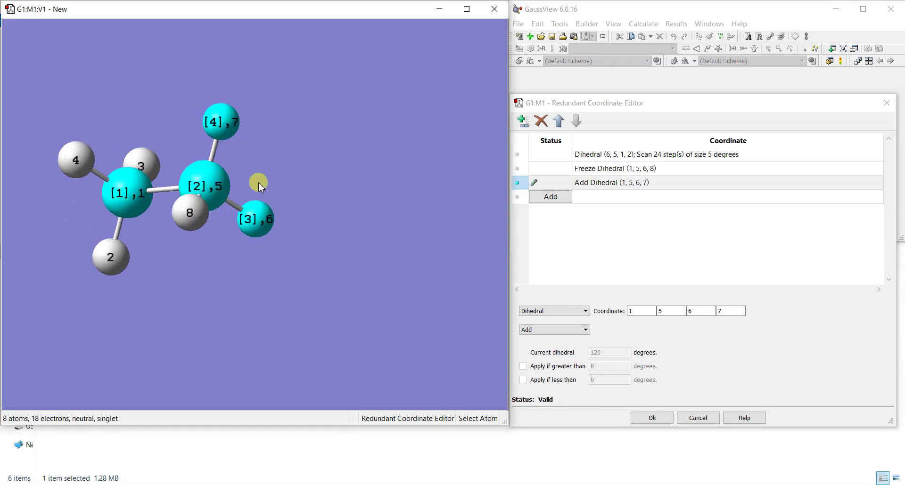
{"action": "left_click_drag", "start_coordinate": [248, 200], "coordinate": [277, 165]}
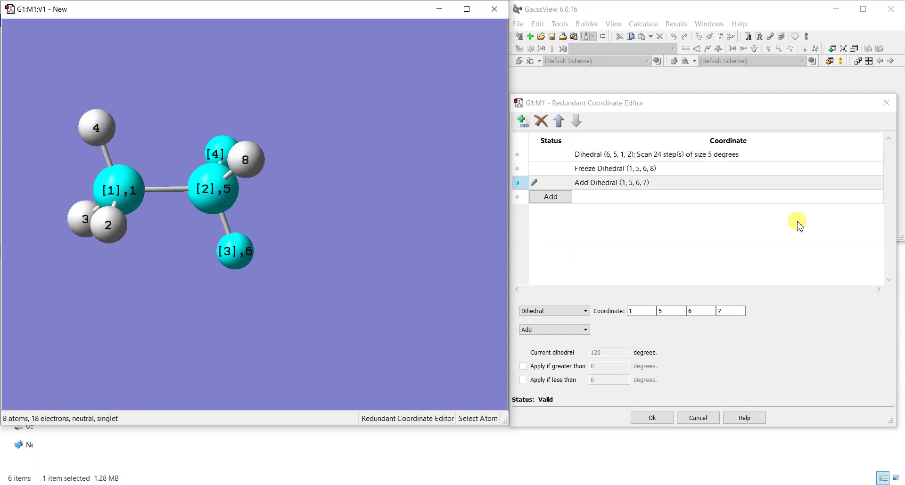
{"action": "left_click", "coordinate": [536, 329]}
{"action": "left_click", "coordinate": [549, 354]}
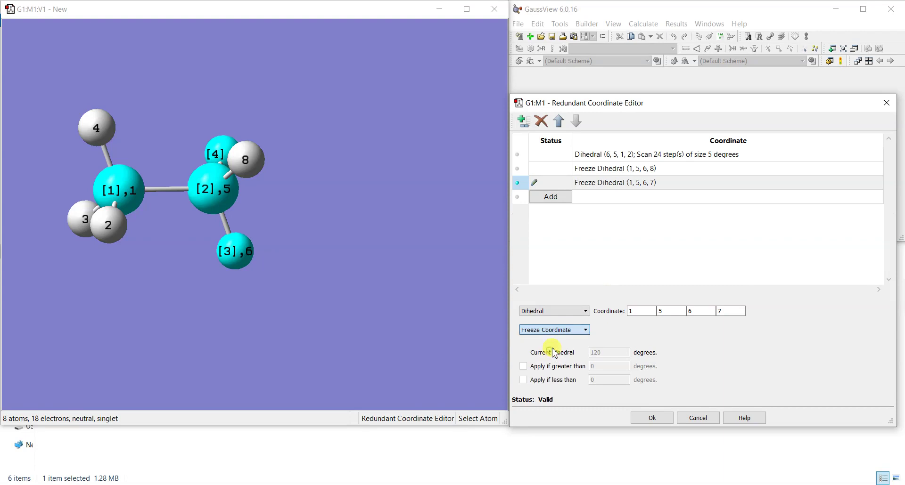
Add a fourth dihedral coordinate through atoms 5, 1, 2 and 3 and set it to Freeze Coordinate
{"action": "left_click", "coordinate": [536, 183]}
{"action": "left_click", "coordinate": [551, 197]}
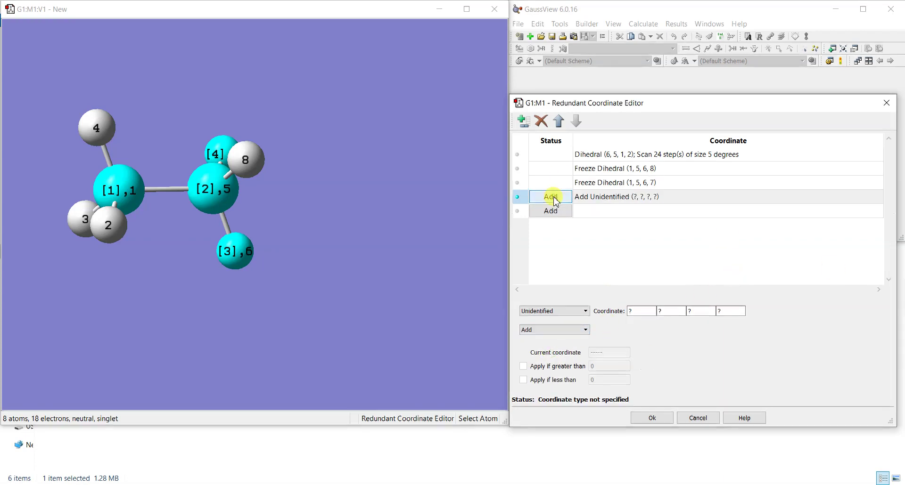
{"action": "left_click_drag", "start_coordinate": [210, 185], "coordinate": [210, 208]}
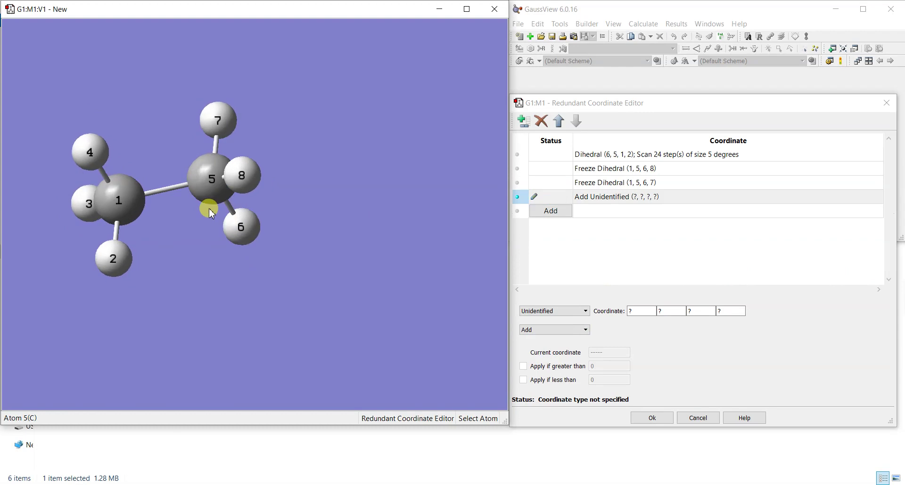
{"action": "left_click", "coordinate": [555, 312]}
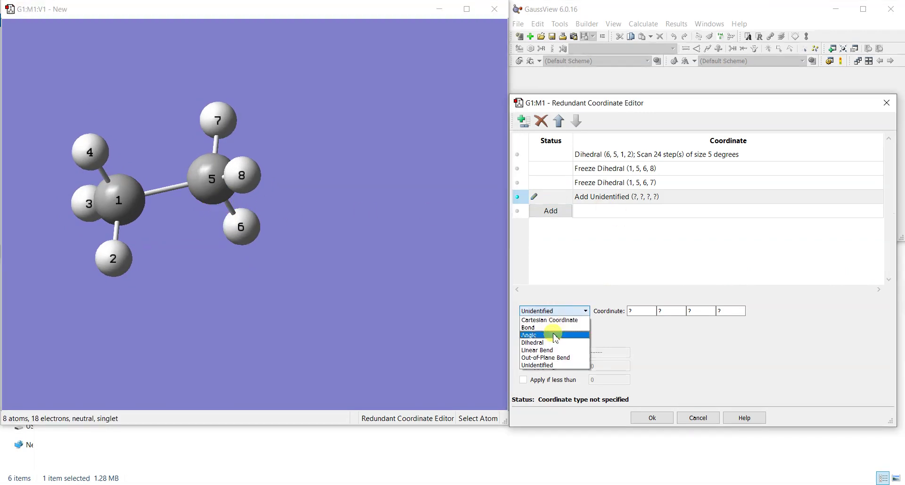
{"action": "left_click", "coordinate": [551, 343]}
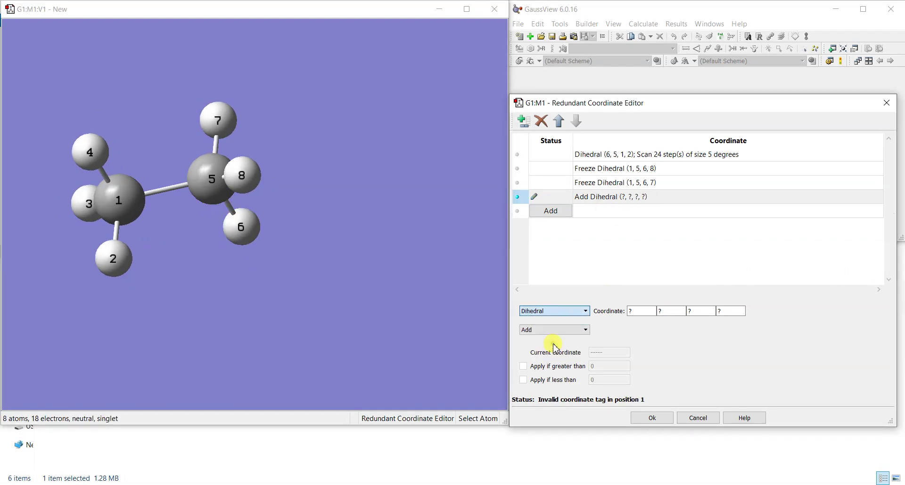
{"action": "left_click", "coordinate": [210, 179]}
{"action": "left_click", "coordinate": [118, 200]}
{"action": "left_click", "coordinate": [113, 259]}
{"action": "left_click", "coordinate": [85, 225]}
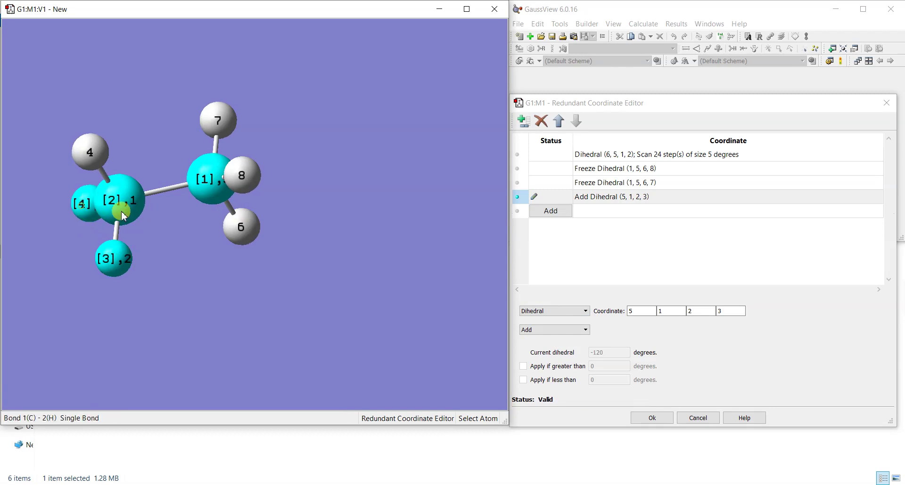
{"action": "left_click_drag", "start_coordinate": [121, 203], "coordinate": [131, 213]}
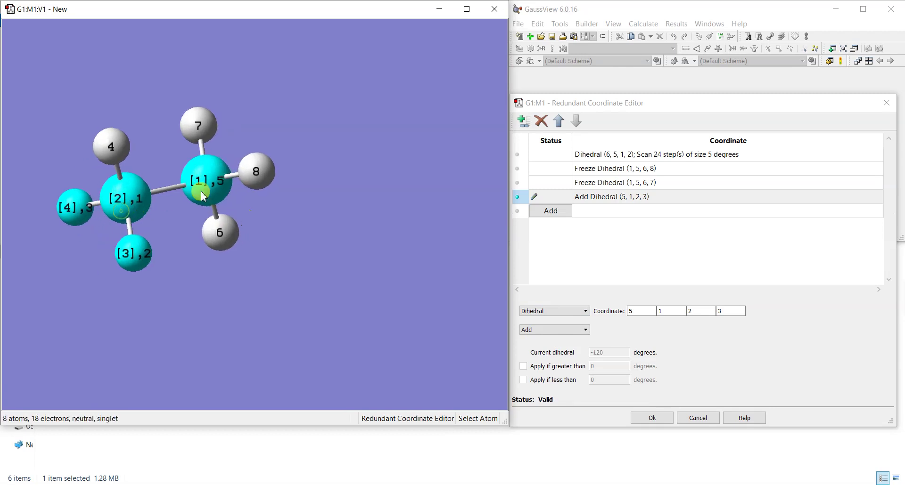
{"action": "left_click", "coordinate": [568, 330]}
{"action": "left_click", "coordinate": [571, 350]}
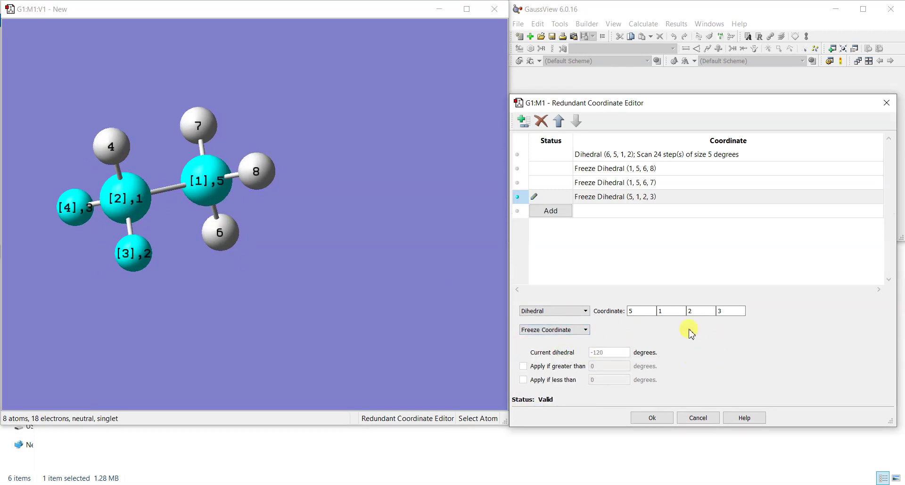
Add a fifth dihedral coordinate through atoms 5, 1, 2 and 4 and set it to Freeze Coordinate
{"action": "left_click", "coordinate": [550, 210]}
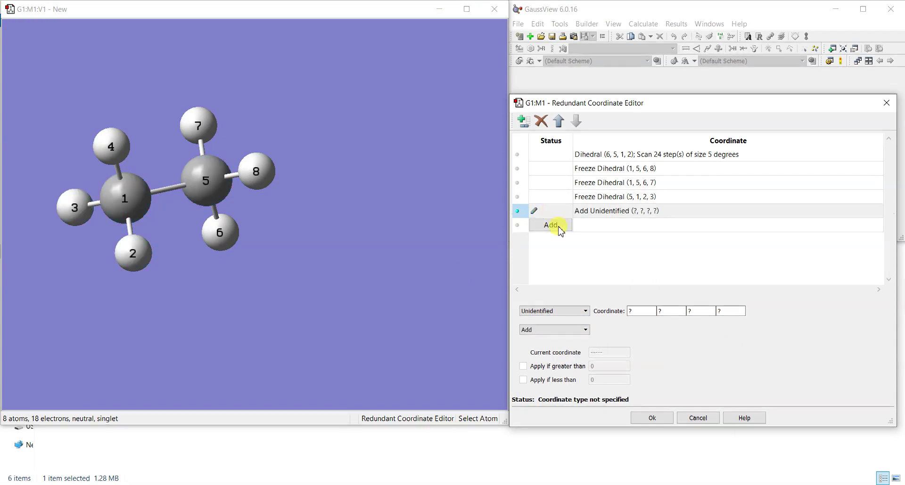
{"action": "left_click", "coordinate": [571, 311]}
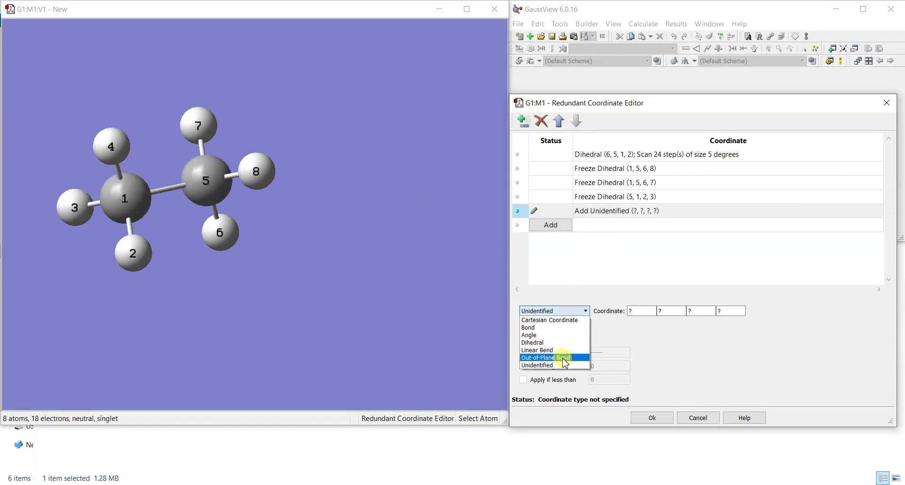
{"action": "left_click", "coordinate": [530, 339]}
{"action": "left_click", "coordinate": [203, 179]}
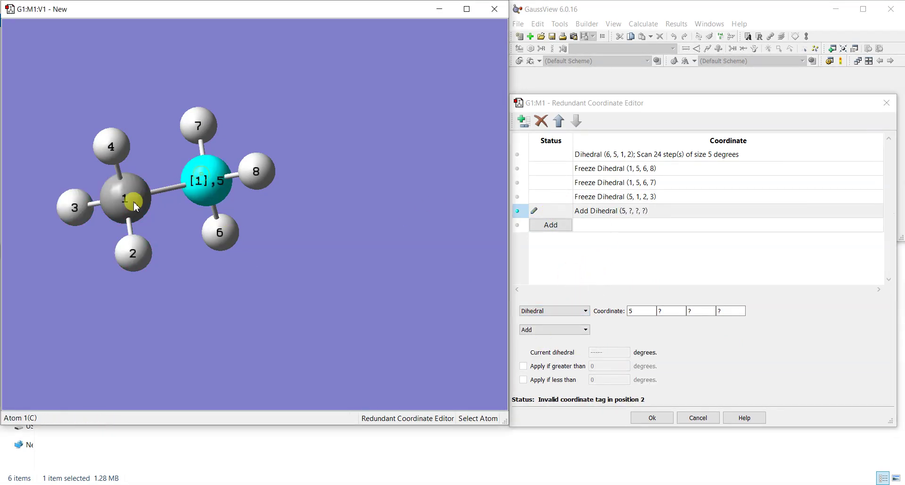
{"action": "left_click", "coordinate": [128, 199]}
{"action": "left_click", "coordinate": [133, 252]}
{"action": "left_click", "coordinate": [117, 153]}
{"action": "left_click_drag", "start_coordinate": [141, 203], "coordinate": [178, 224]}
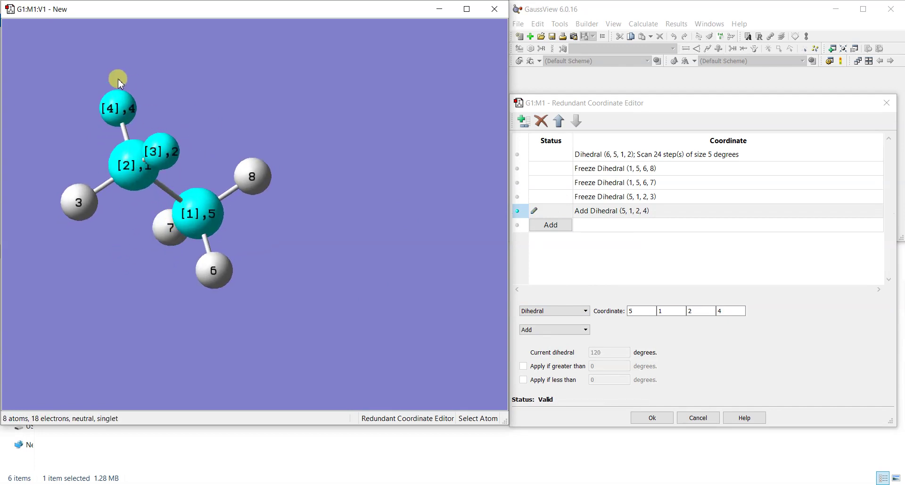
{"action": "left_click", "coordinate": [541, 330]}
{"action": "left_click", "coordinate": [549, 351]}
Review the scan dihedral 6, 5, 1, 2 on the molecule and accept the redundant coordinate list
{"action": "mouse_move", "coordinate": [253, 214]}
{"action": "left_mouse_down"}
{"action": "mouse_move", "coordinate": [242, 238]}
{"action": "mouse_move", "coordinate": [247, 225]}
{"action": "left_mouse_up"}
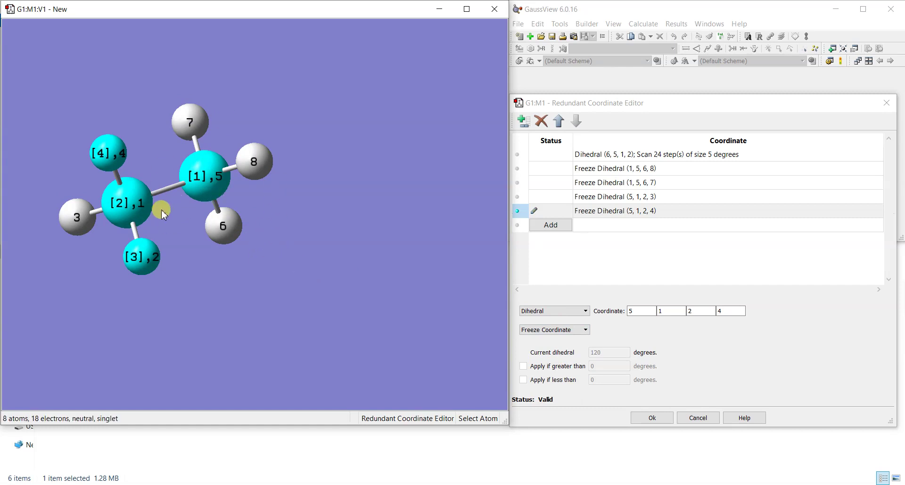
{"action": "left_click", "coordinate": [602, 158]}
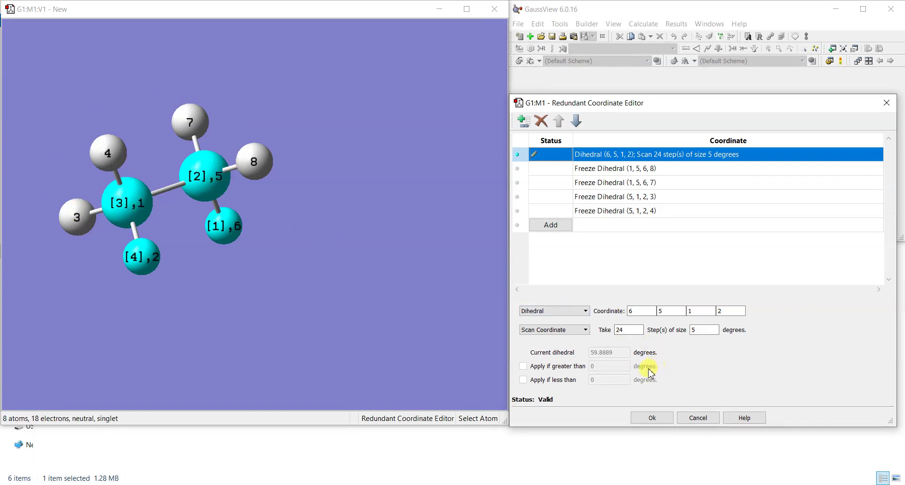
{"action": "left_click", "coordinate": [650, 408]}
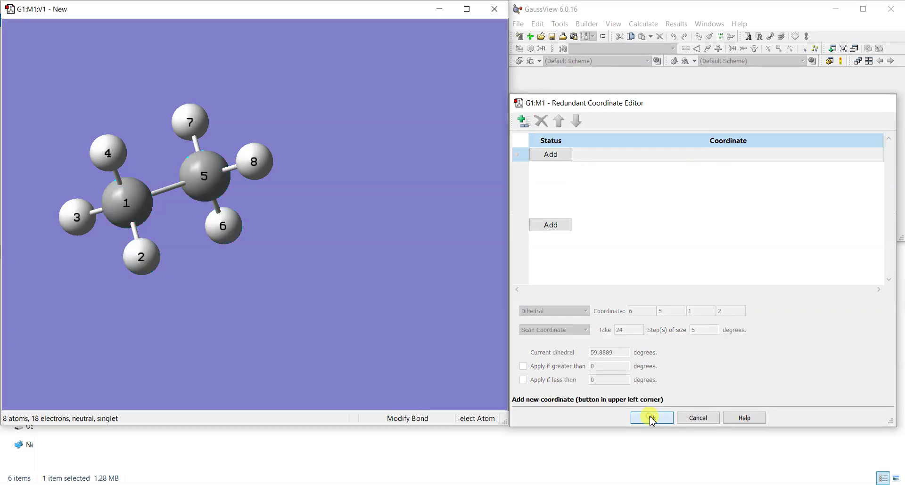
Open the Gaussian calculation setup, check the job type and method, and title the job "Relaxed PES scan of ethane"
{"action": "left_click", "coordinate": [644, 24]}
{"action": "left_click", "coordinate": [657, 38]}
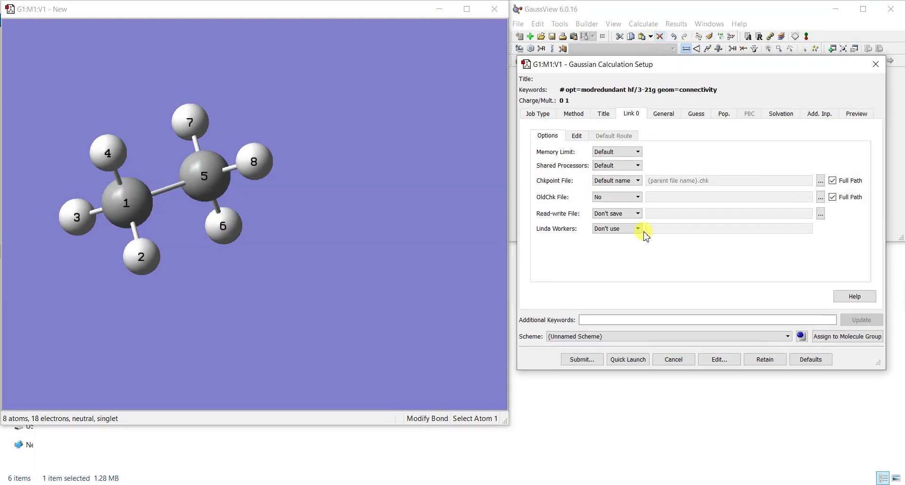
{"action": "left_click", "coordinate": [543, 115]}
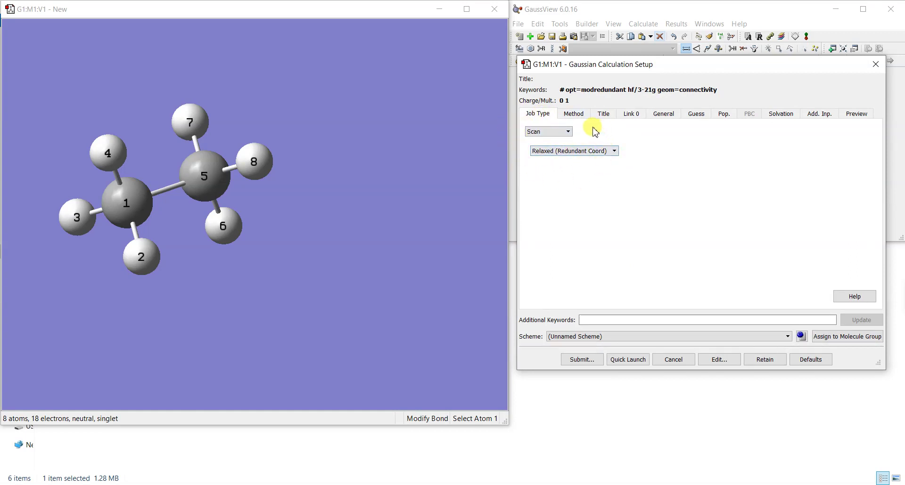
{"action": "left_click", "coordinate": [576, 115]}
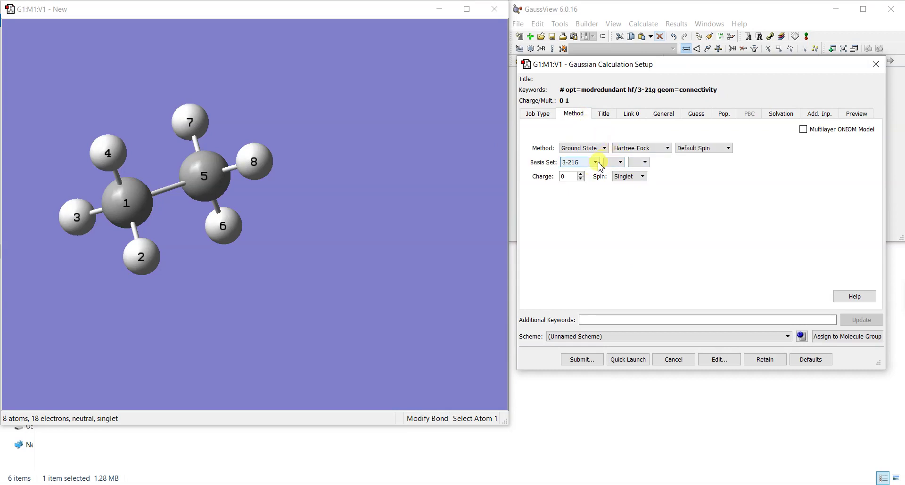
{"action": "left_click", "coordinate": [603, 115]}
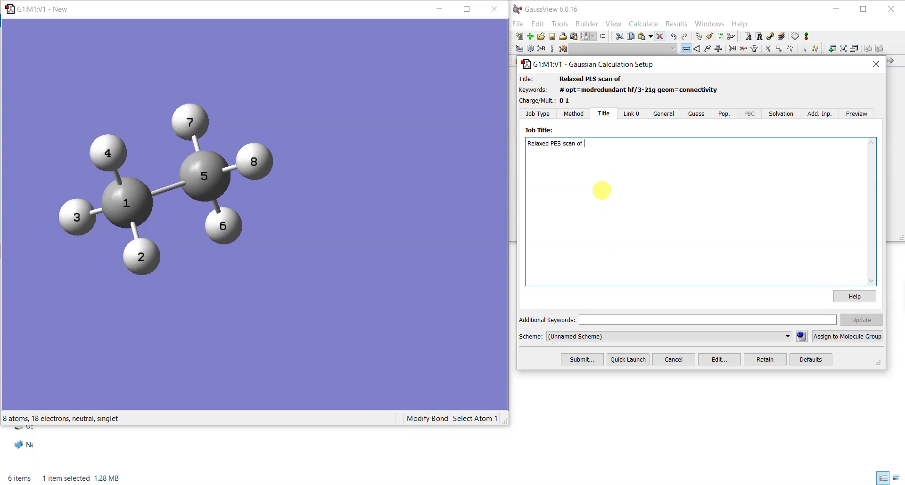
{"action": "type", "text": "hane"}
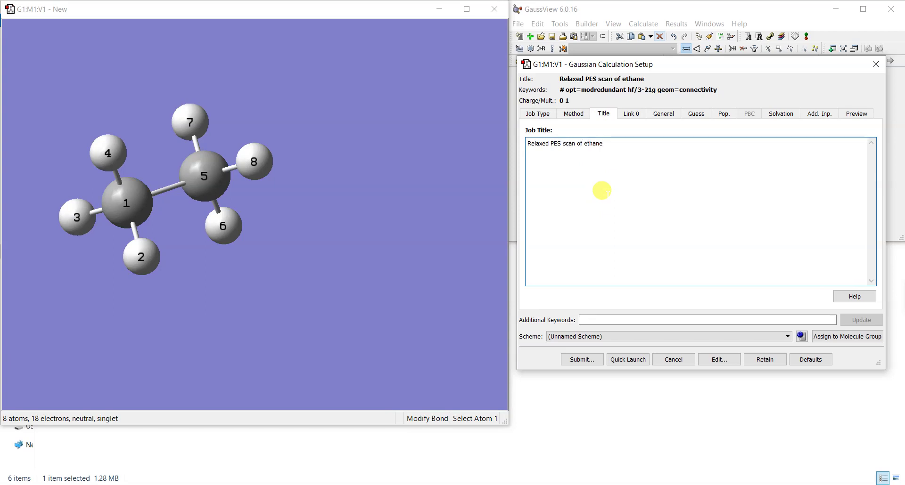
Set the calculation's shared processors to 4 and add the additional keyword opt=verytight
{"action": "left_click", "coordinate": [631, 115]}
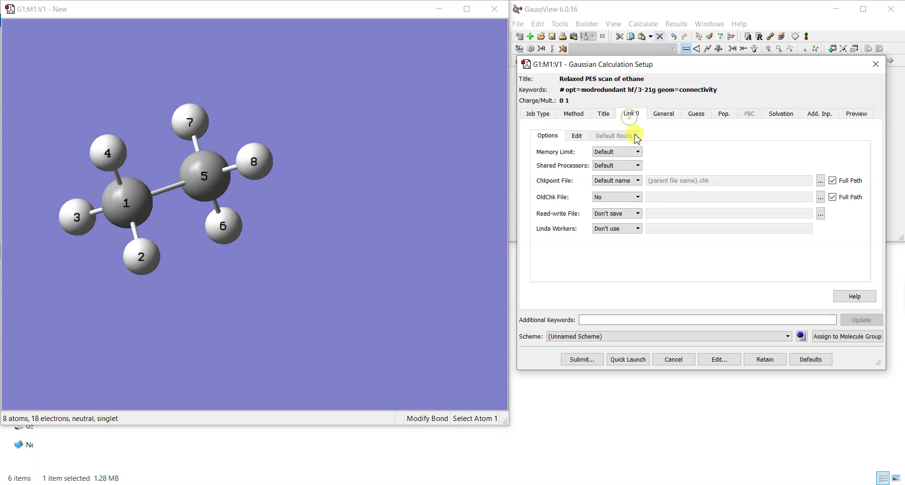
{"action": "left_click", "coordinate": [628, 168]}
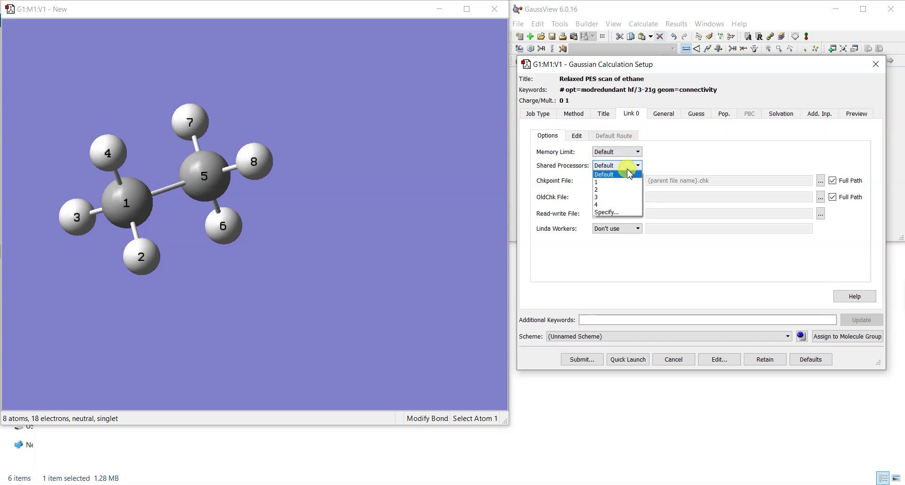
{"action": "left_click", "coordinate": [618, 204]}
{"action": "left_click", "coordinate": [609, 319]}
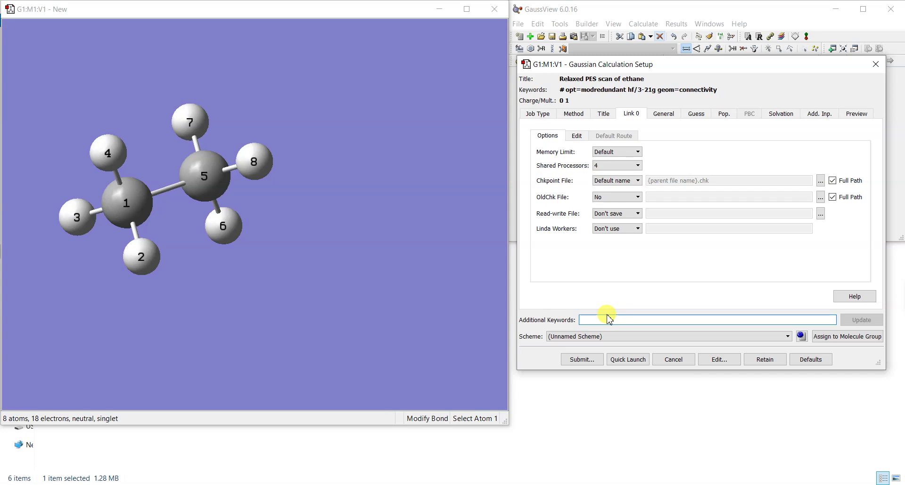
{"action": "type", "text": "opt=verytight"}
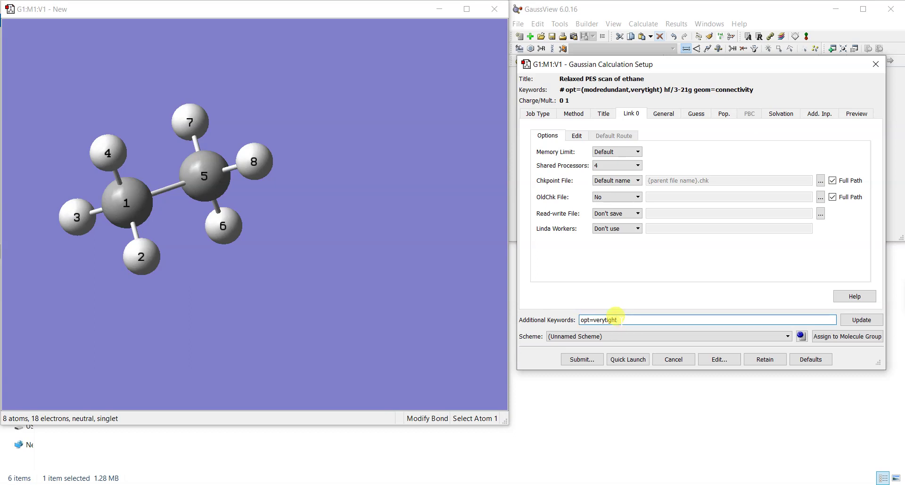
{"action": "left_click", "coordinate": [718, 360]}
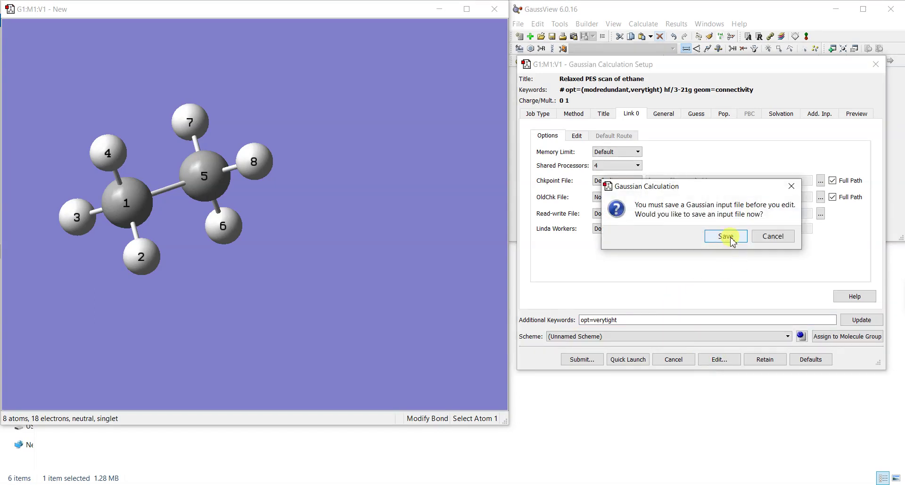
{"action": "left_click", "coordinate": [726, 236]}
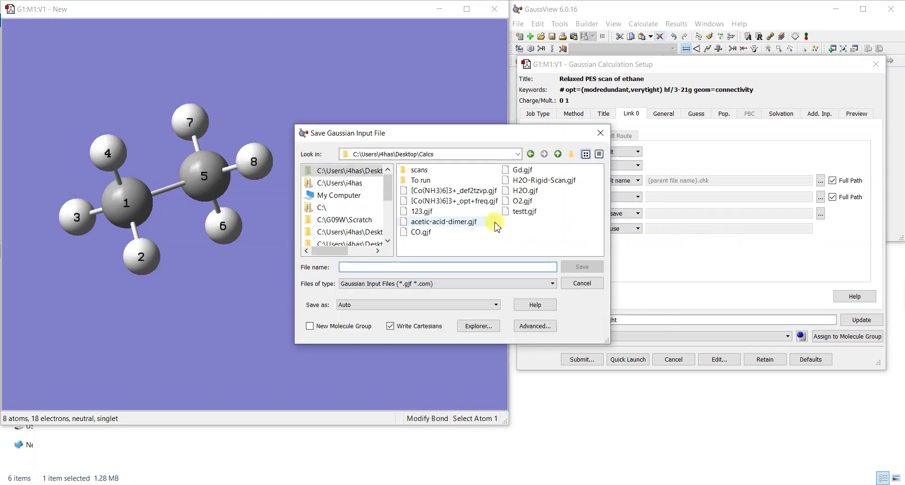
{"action": "double_click", "coordinate": [421, 171]}
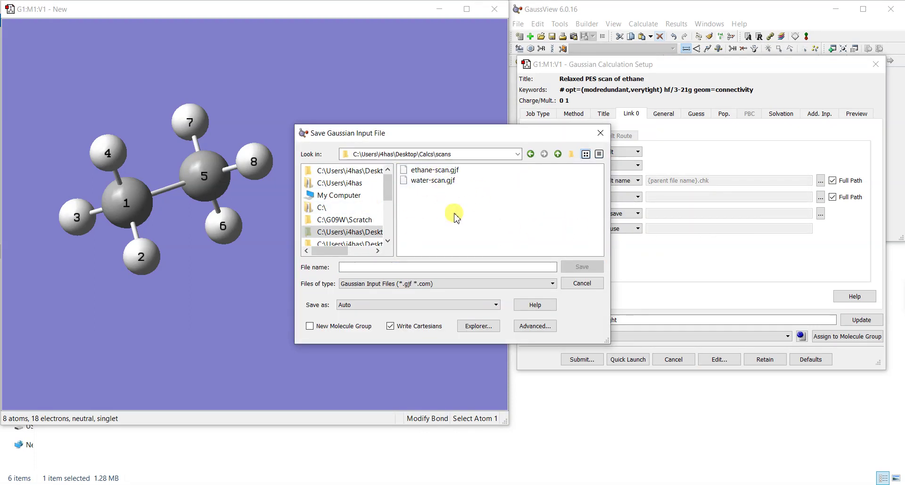
{"action": "left_click", "coordinate": [584, 284]}
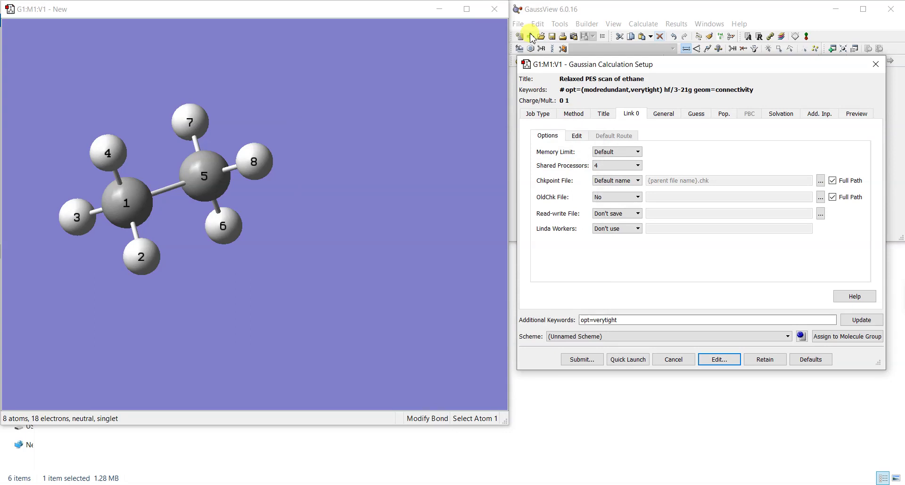
Close the ethane molecule window and load the finished ETHANE-SCAN output file from the scans folder into GaussView
{"action": "left_click", "coordinate": [495, 12]}
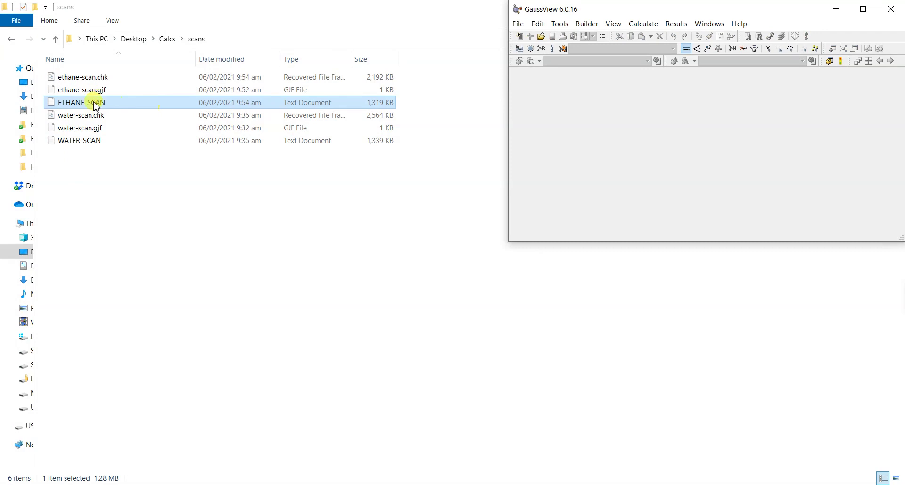
{"action": "left_click_drag", "start_coordinate": [63, 108], "coordinate": [596, 110]}
{"action": "left_click_drag", "start_coordinate": [507, 21], "coordinate": [320, 17]}
{"action": "left_click_drag", "start_coordinate": [412, 176], "coordinate": [385, 193]}
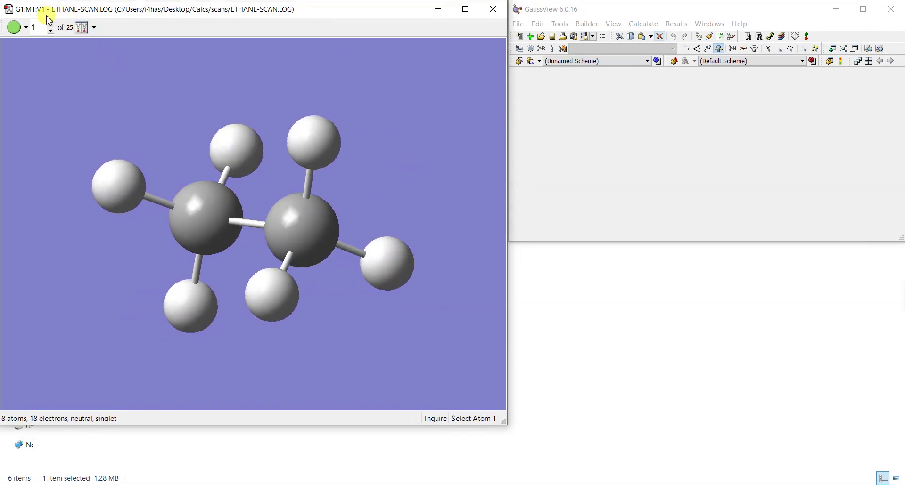
Display the scan plot of the loaded ethane calculation and widen its window beside the molecule view
{"action": "left_click", "coordinate": [670, 24]}
{"action": "left_click", "coordinate": [730, 186]}
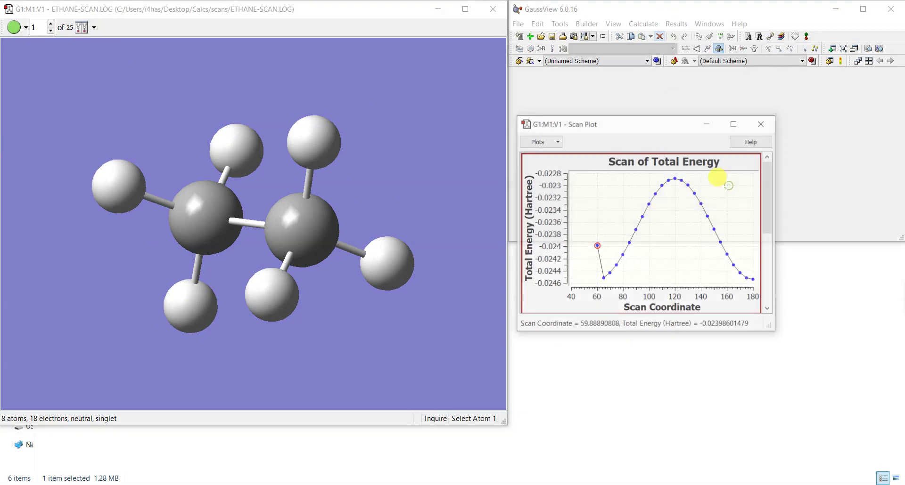
{"action": "left_click_drag", "start_coordinate": [666, 126], "coordinate": [788, 82]}
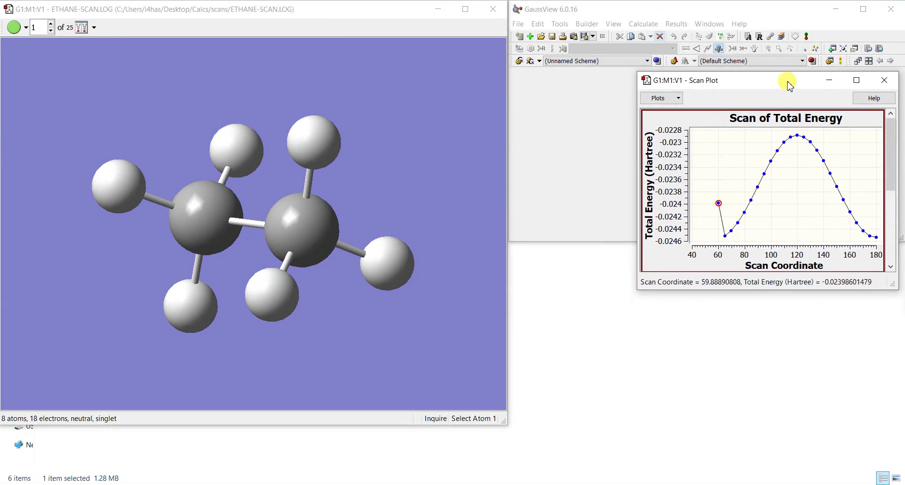
{"action": "left_click_drag", "start_coordinate": [638, 289], "coordinate": [510, 300]}
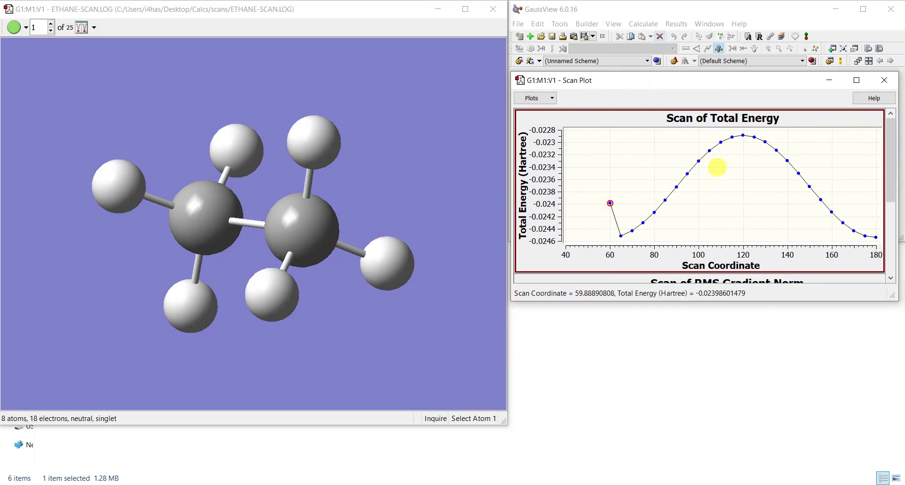
Examine the ethane geometries one by one from scan point 3 to point 11 along the total energy curve
{"action": "left_click", "coordinate": [624, 220]}
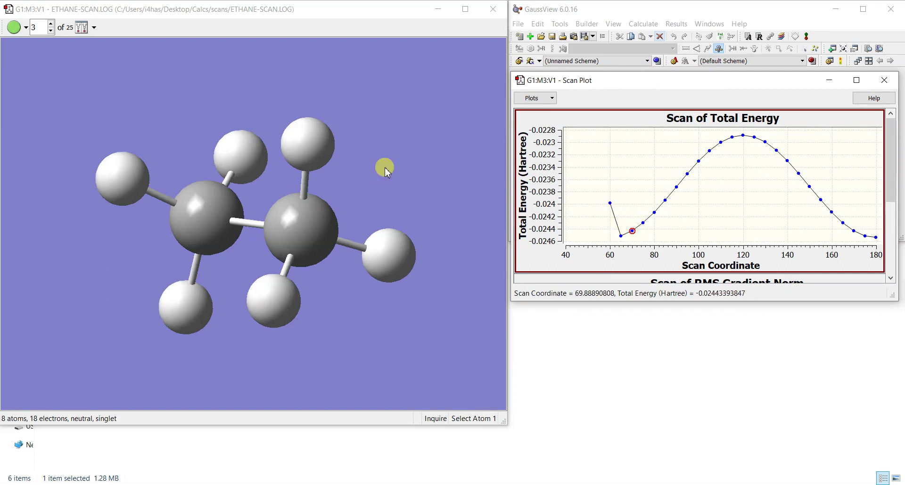
{"action": "left_click", "coordinate": [35, 25]}
{"action": "key", "text": "Up"}
{"action": "key", "text": "Up"}
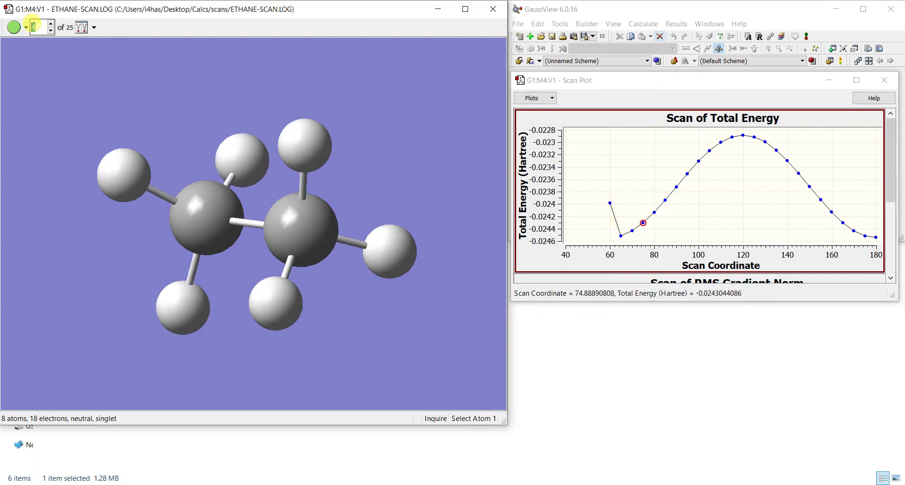
{"action": "key", "text": "Up"}
{"action": "key", "text": "Up"}
{"action": "key", "text": "Up"}
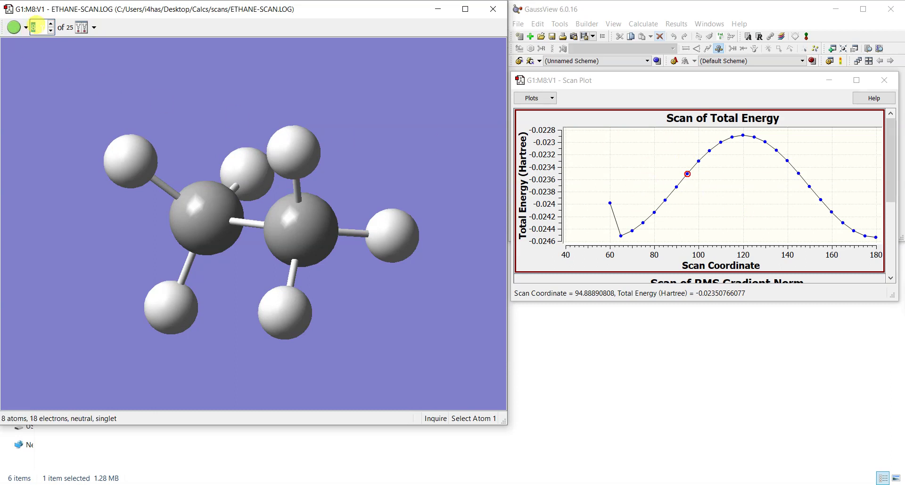
{"action": "key", "text": "Up"}
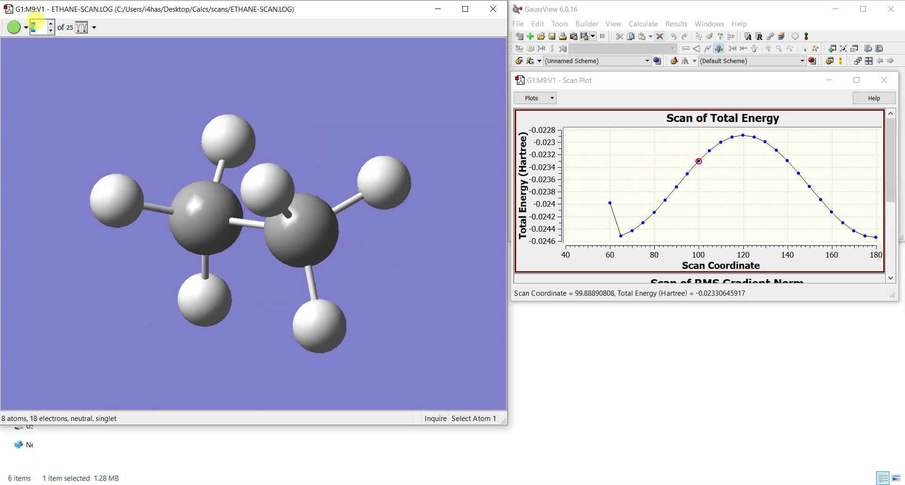
{"action": "key", "text": "Up"}
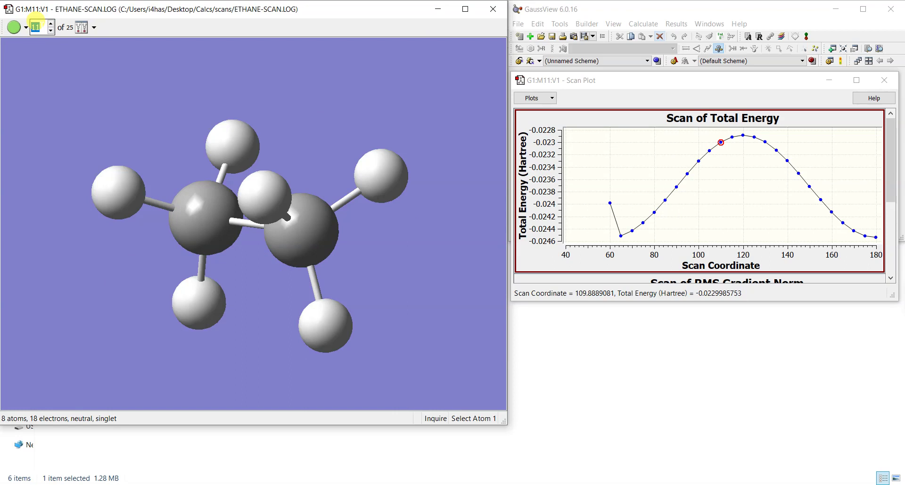
{"action": "key", "text": "Up"}
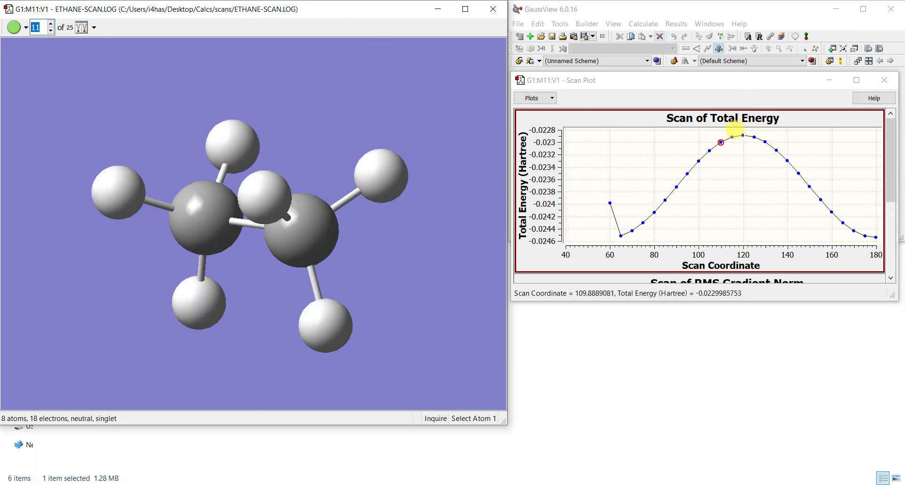
Inspect the ethane geometries at scan coordinates of about 120, 145, 155 and 180 degrees on the total energy curve
{"action": "left_click", "coordinate": [738, 136]}
{"action": "mouse_move", "coordinate": [422, 264]}
{"action": "left_mouse_down"}
{"action": "mouse_move", "coordinate": [383, 253]}
{"action": "mouse_move", "coordinate": [430, 259]}
{"action": "left_mouse_up"}
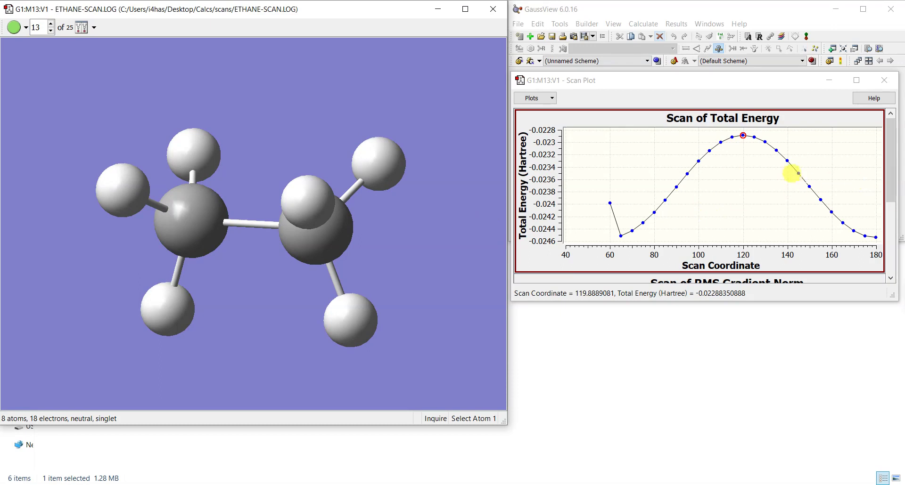
{"action": "left_click", "coordinate": [799, 173]}
{"action": "left_click", "coordinate": [821, 200]}
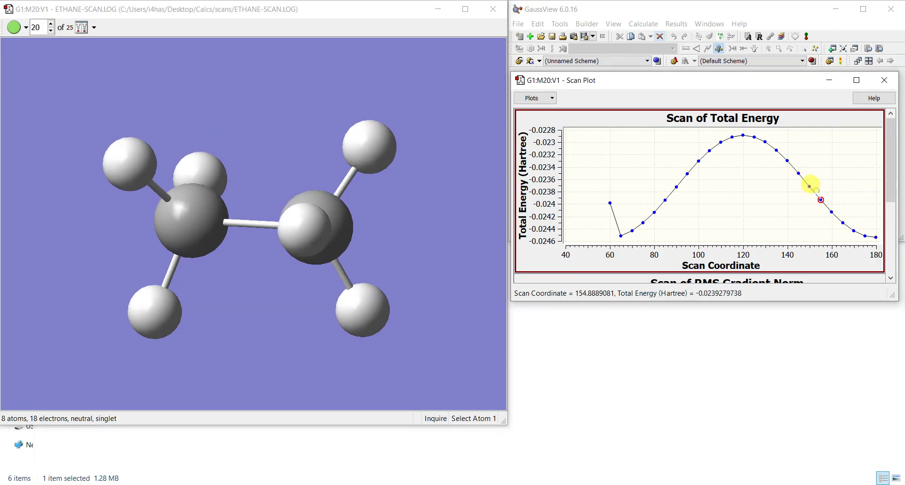
{"action": "left_click", "coordinate": [875, 237]}
{"action": "mouse_move", "coordinate": [414, 274]}
{"action": "left_mouse_down"}
{"action": "mouse_move", "coordinate": [375, 275]}
{"action": "mouse_move", "coordinate": [419, 276]}
{"action": "left_mouse_up"}
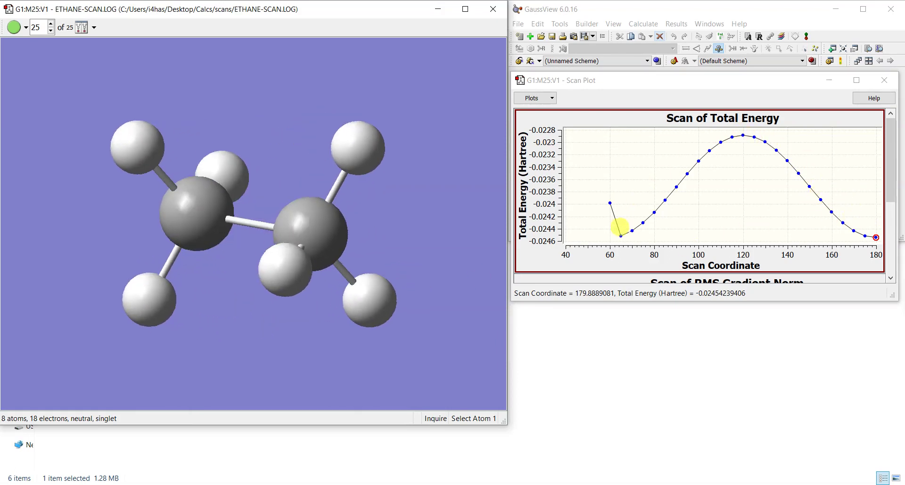
{"action": "left_click_drag", "start_coordinate": [399, 215], "coordinate": [389, 219]}
Plot the bond length between atoms 1 and 2 as an additional molecular property of the scan
{"action": "left_click", "coordinate": [532, 98]}
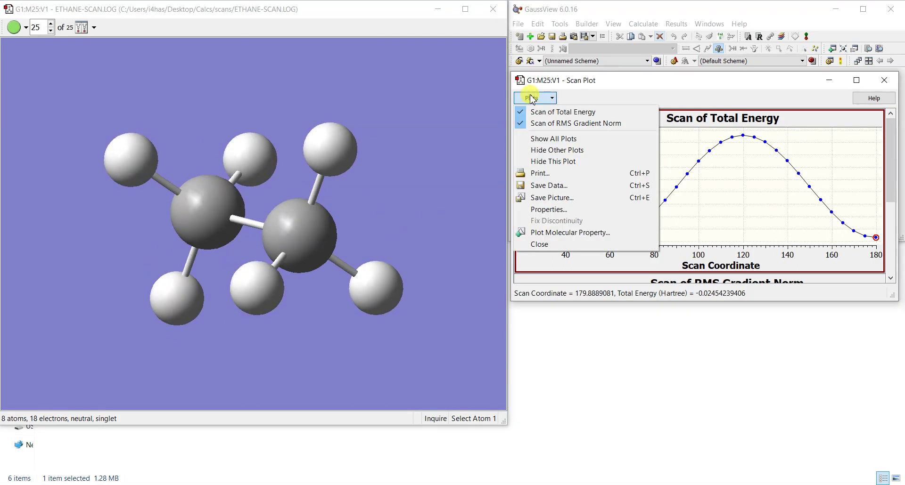
{"action": "left_click", "coordinate": [572, 233]}
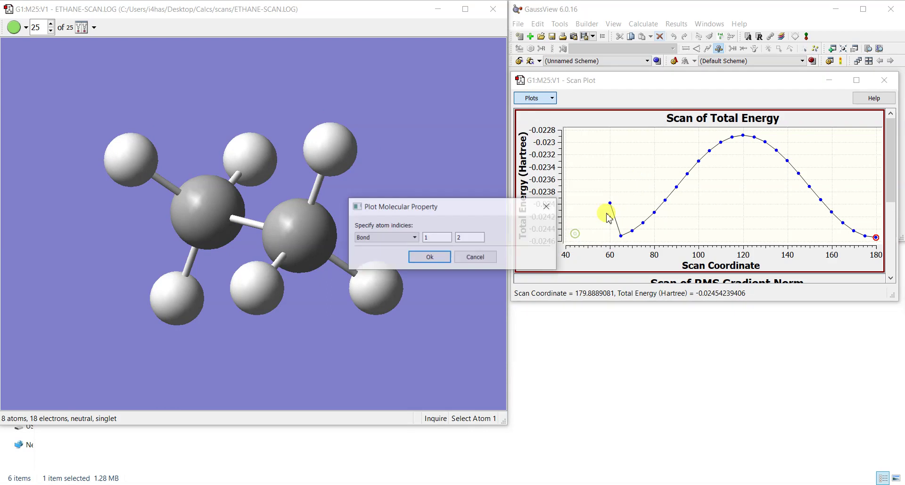
{"action": "left_click", "coordinate": [402, 242]}
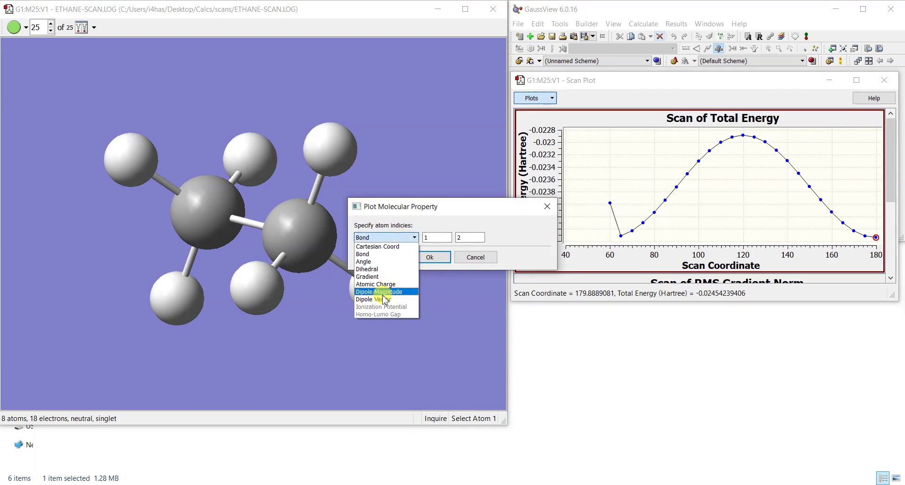
{"action": "left_click", "coordinate": [379, 254]}
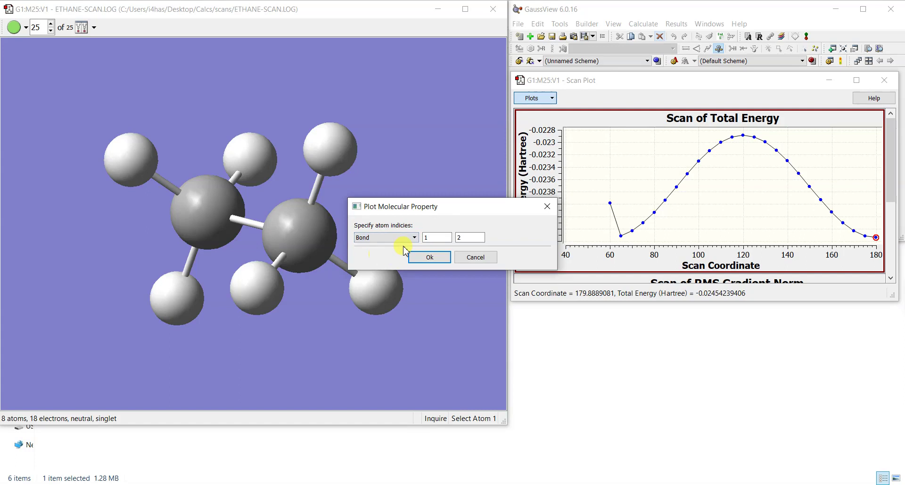
{"action": "left_click", "coordinate": [430, 257]}
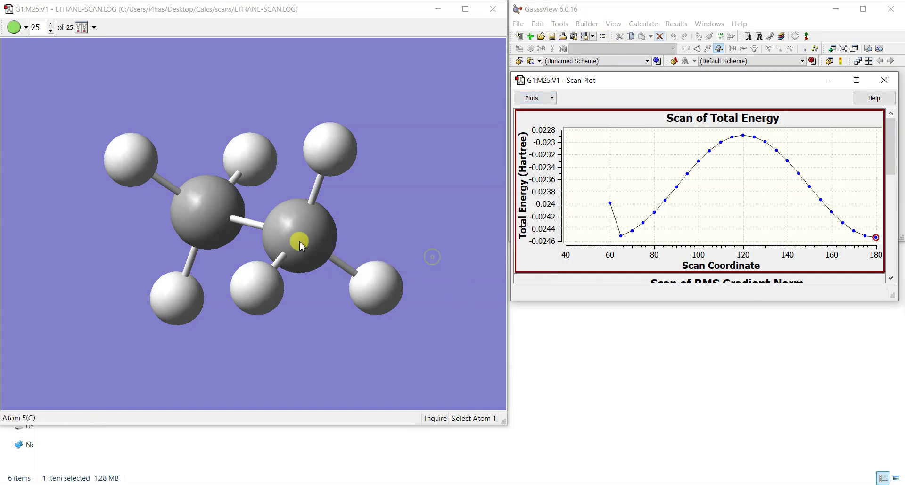
Show the atom number labels on the ethane model and view the numbered atoms from another angle
{"action": "left_click", "coordinate": [612, 24]}
{"action": "left_click", "coordinate": [628, 99]}
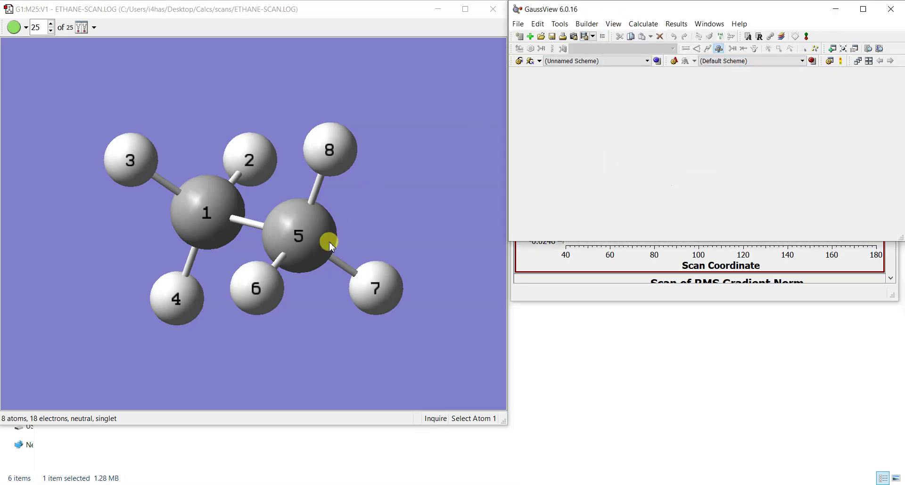
{"action": "left_click_drag", "start_coordinate": [211, 204], "coordinate": [236, 196]}
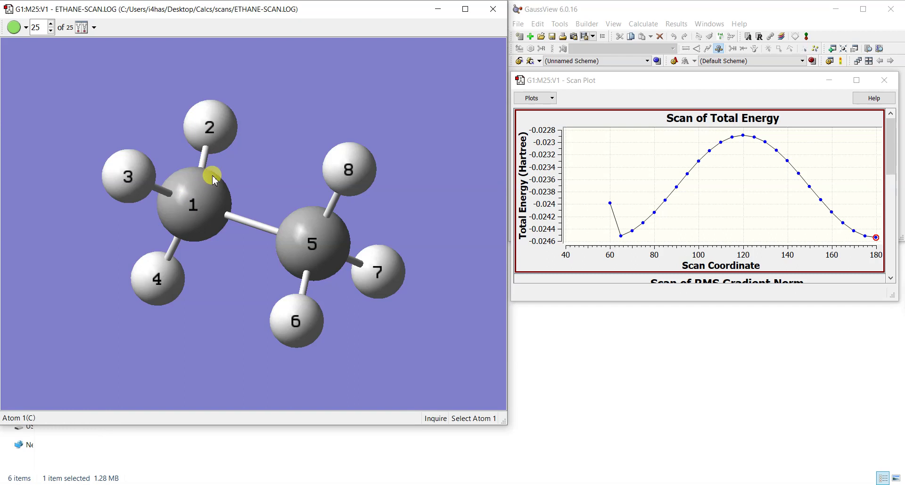
Examine the bond length plot with the geometries at its first and last points, and review the total energy curve again
{"action": "scroll", "coordinate": [676, 199], "scroll_direction": "down", "scroll_amount": 6}
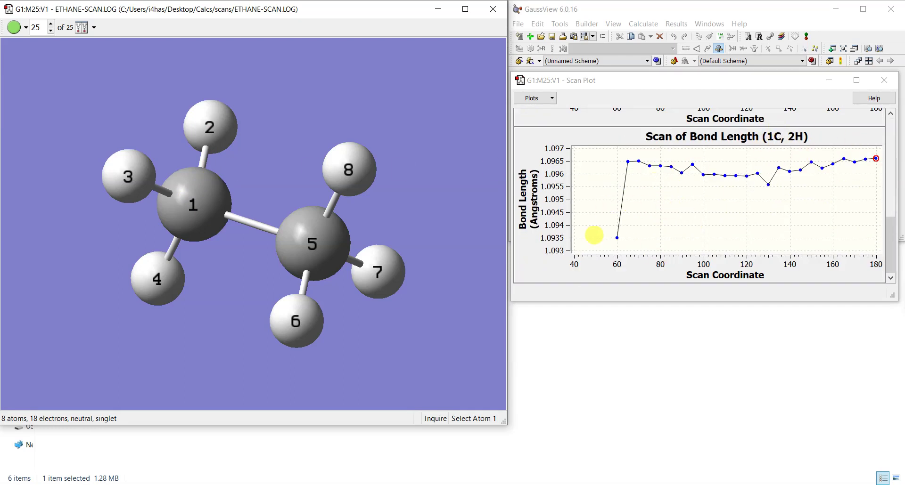
{"action": "left_click", "coordinate": [614, 237]}
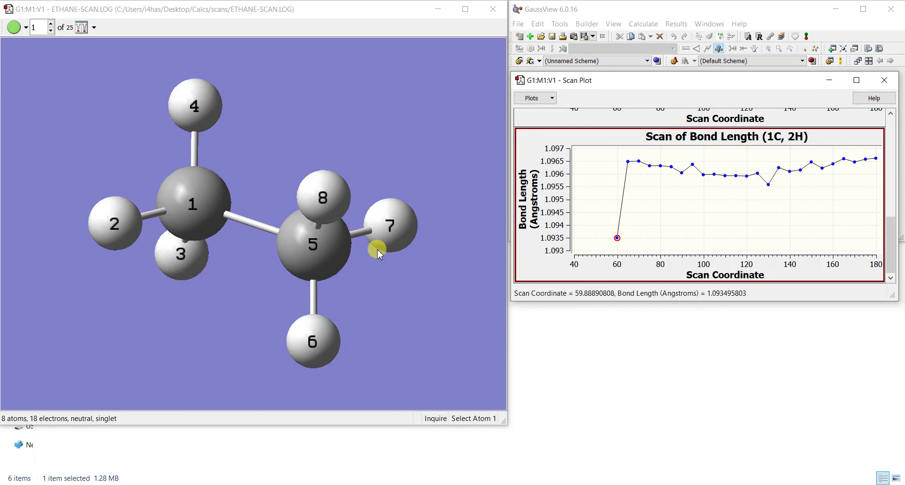
{"action": "left_click_drag", "start_coordinate": [359, 221], "coordinate": [360, 204]}
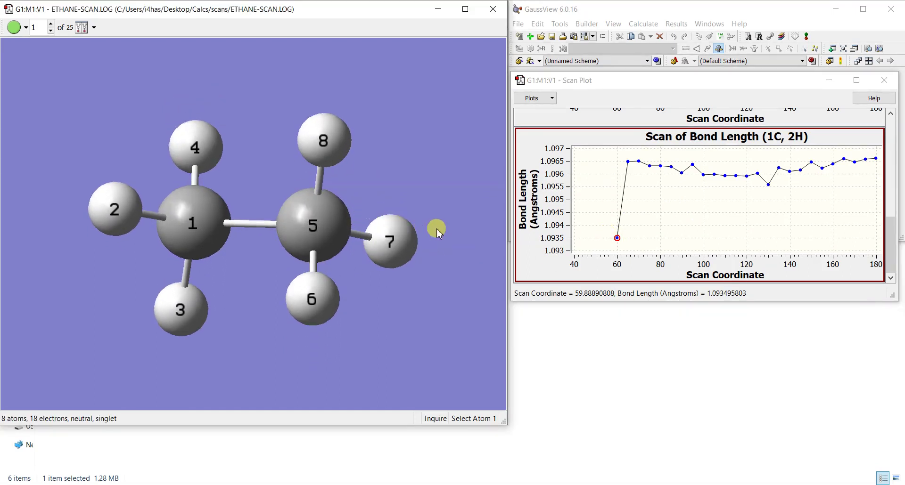
{"action": "left_click_drag", "start_coordinate": [368, 236], "coordinate": [370, 237]}
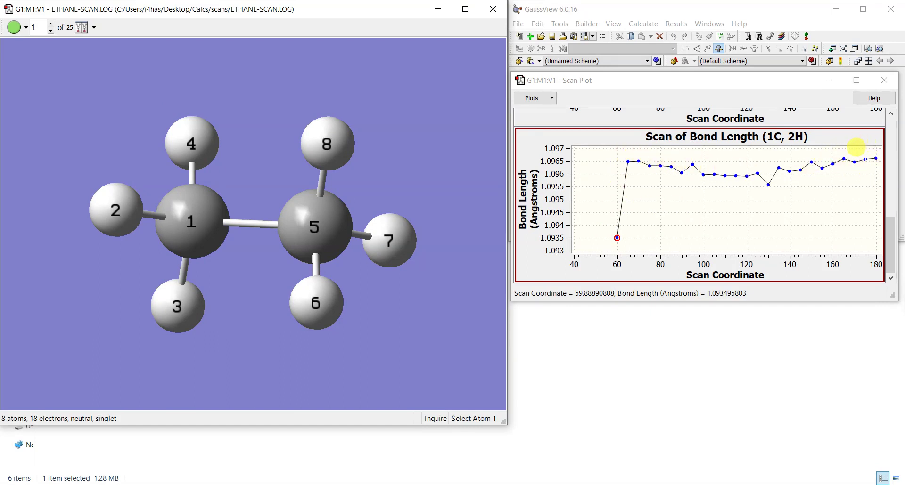
{"action": "left_click", "coordinate": [875, 158]}
{"action": "mouse_move", "coordinate": [390, 193]}
{"action": "left_mouse_down"}
{"action": "mouse_move", "coordinate": [349, 198]}
{"action": "mouse_move", "coordinate": [375, 197]}
{"action": "left_mouse_up"}
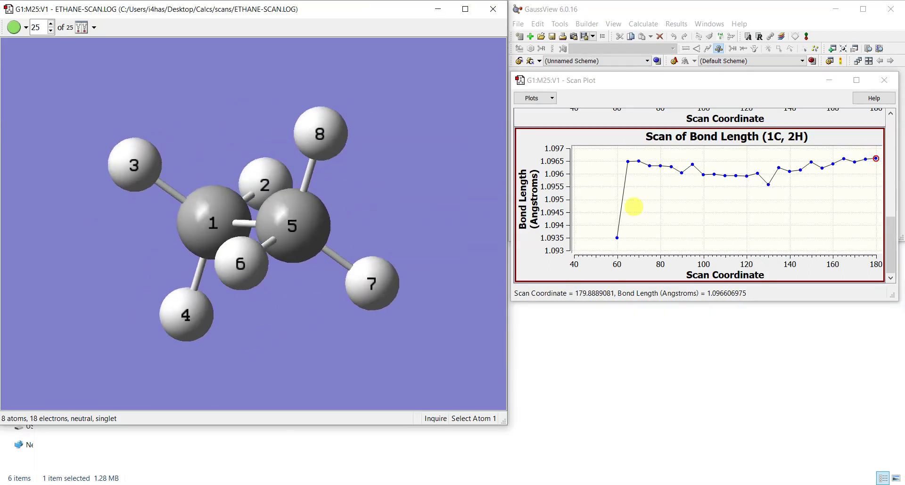
{"action": "left_click_drag", "start_coordinate": [426, 231], "coordinate": [426, 241]}
{"action": "left_click_drag", "start_coordinate": [473, 205], "coordinate": [439, 199]}
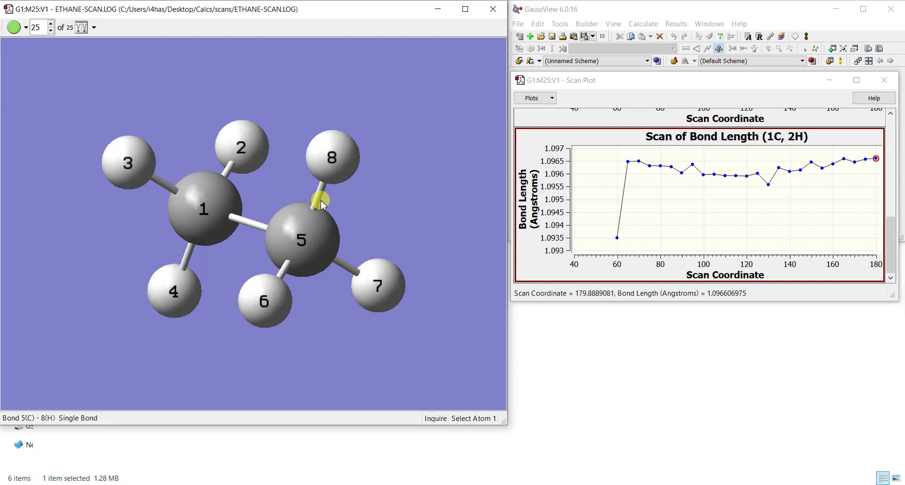
{"action": "scroll", "coordinate": [610, 152], "scroll_direction": "up", "scroll_amount": 3}
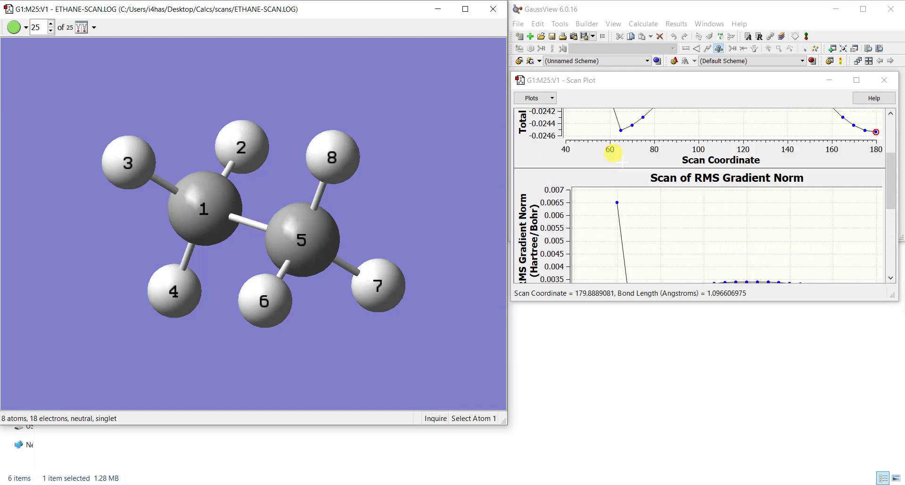
{"action": "scroll", "coordinate": [612, 156], "scroll_direction": "up", "scroll_amount": 3}
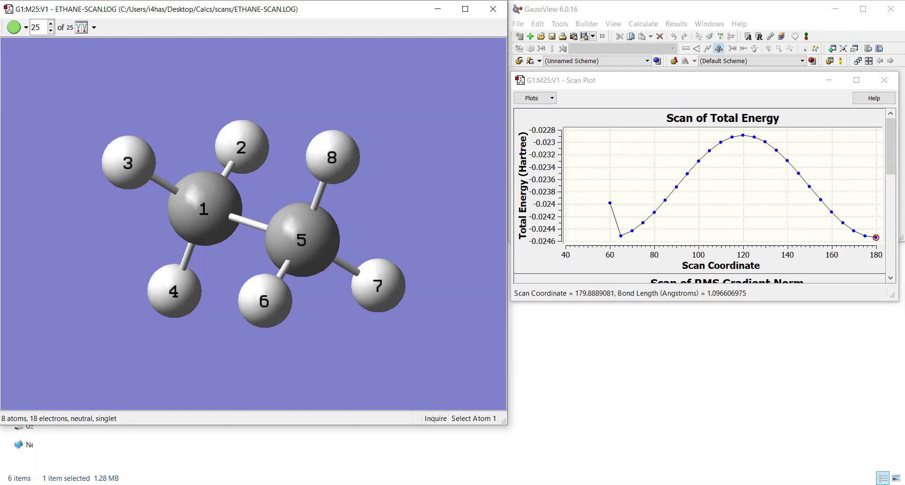
Close the ethane scan results and create a new empty molecule window placed beside the main GaussView window
{"action": "left_click", "coordinate": [493, 9]}
{"action": "left_click", "coordinate": [519, 37]}
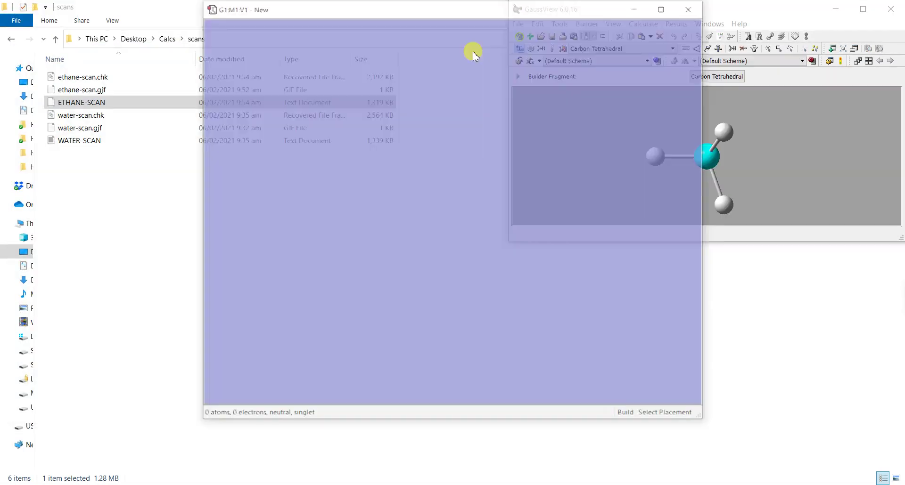
{"action": "left_click_drag", "start_coordinate": [475, 16], "coordinate": [274, 19]}
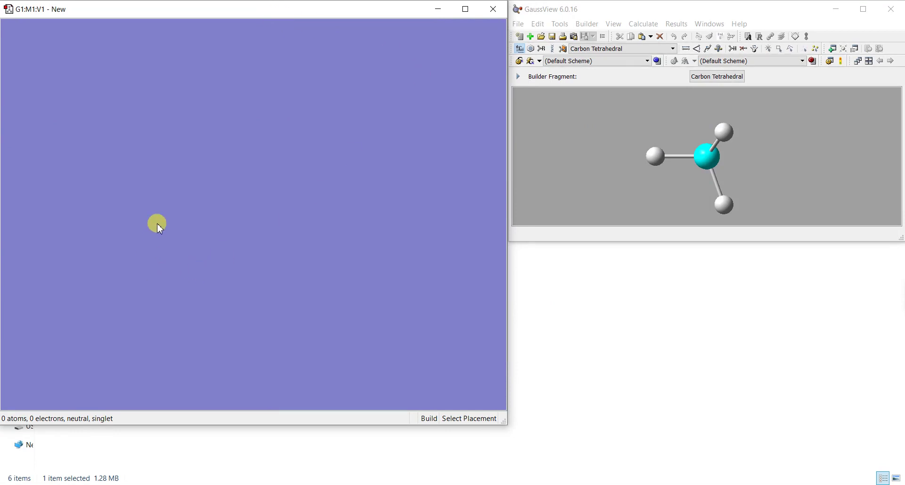
Build a propane molecule from three tetrahedral carbon fragments in the new molecule window
{"action": "left_click", "coordinate": [156, 234]}
{"action": "left_click", "coordinate": [170, 200]}
{"action": "left_click", "coordinate": [218, 193]}
{"action": "left_click_drag", "start_coordinate": [246, 207], "coordinate": [263, 174]}
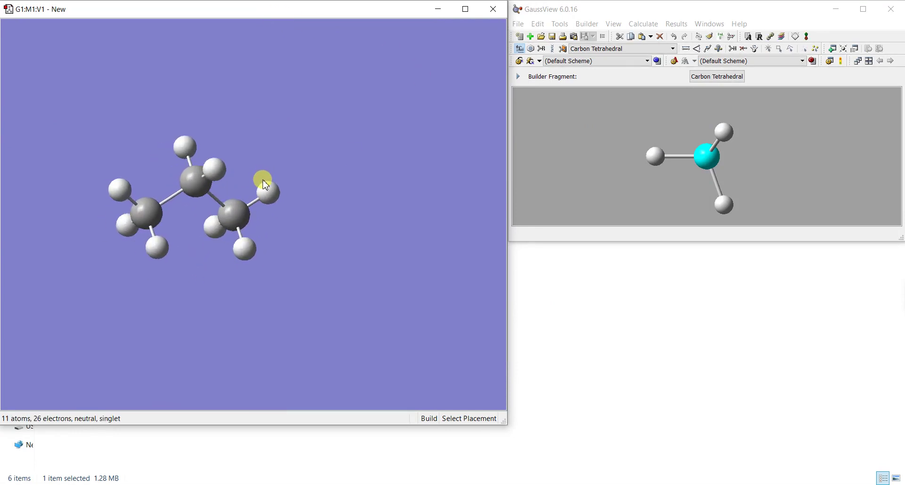
{"action": "middle_click_drag", "start_coordinate": [230, 216], "coordinate": [220, 169]}
{"action": "scroll", "coordinate": [292, 170], "scroll_direction": "up", "scroll_amount": 2}
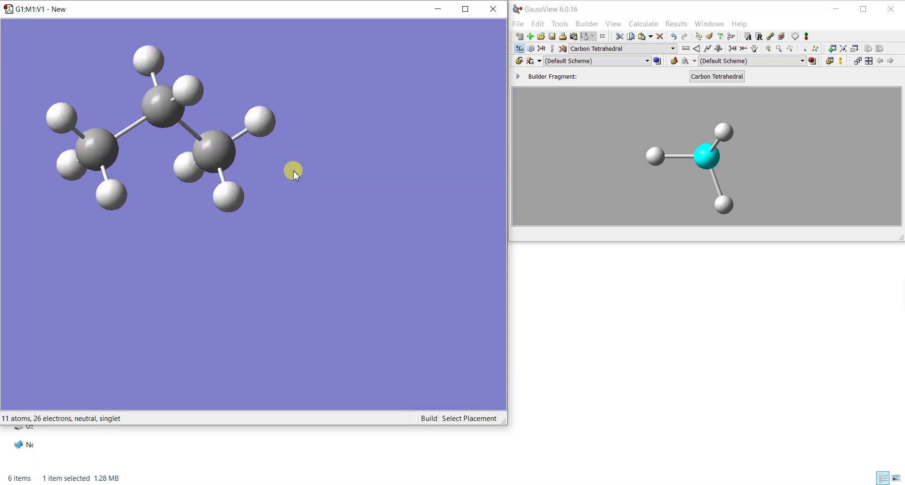
{"action": "mouse_move", "coordinate": [214, 153]}
{"action": "left_mouse_down"}
{"action": "mouse_move", "coordinate": [218, 182]}
{"action": "mouse_move", "coordinate": [210, 162]}
{"action": "left_mouse_up"}
{"action": "middle_click_drag", "start_coordinate": [215, 147], "coordinate": [219, 176]}
{"action": "left_click_drag", "start_coordinate": [228, 175], "coordinate": [231, 166]}
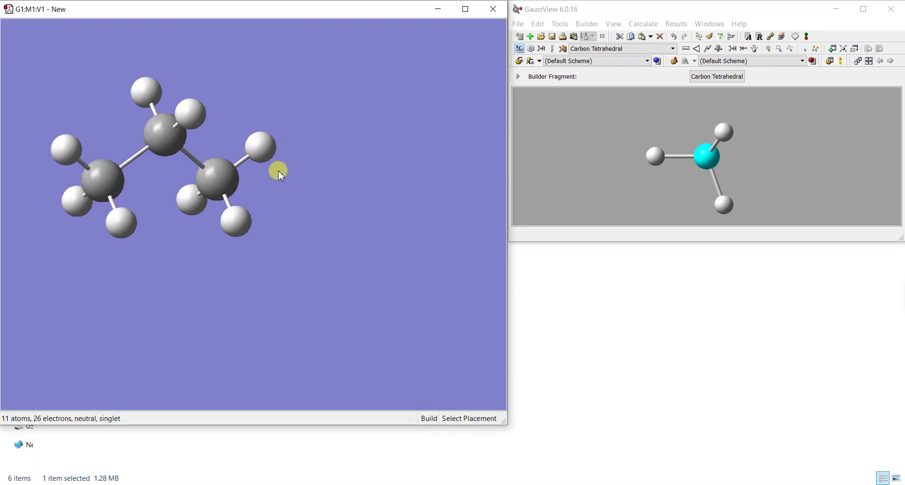
Show the atom number labels on the propane model
{"action": "left_click", "coordinate": [612, 22]}
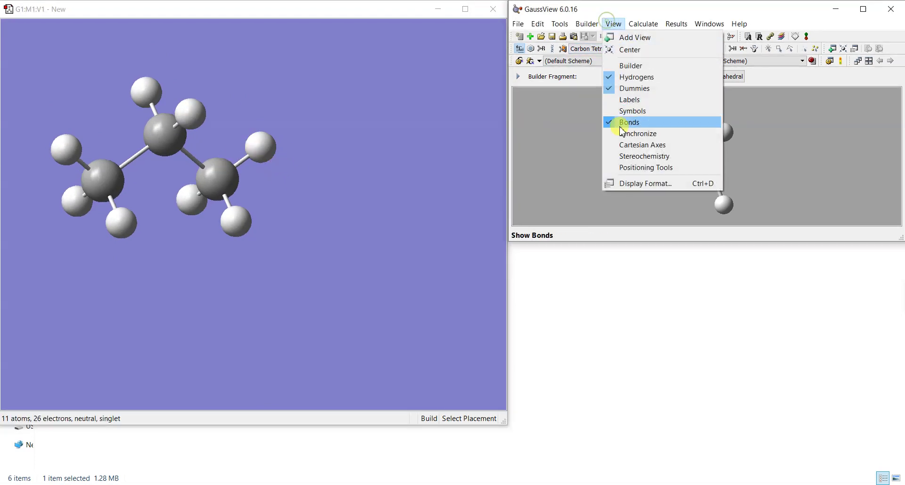
{"action": "left_click", "coordinate": [630, 100]}
{"action": "scroll", "coordinate": [272, 173], "scroll_direction": "up", "scroll_amount": 1}
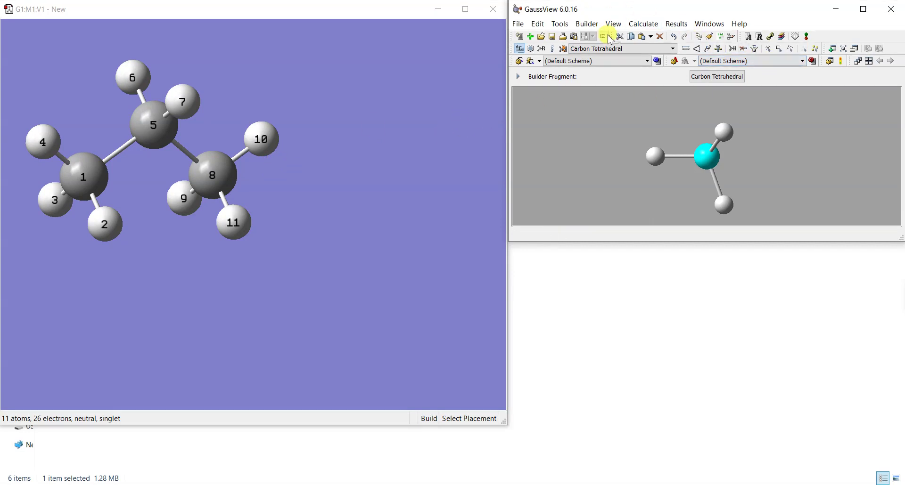
Open the Redundant Coordinate Editor for propane and add a dihedral coordinate through atoms 11, 8, 5 and 6
{"action": "left_click", "coordinate": [760, 36]}
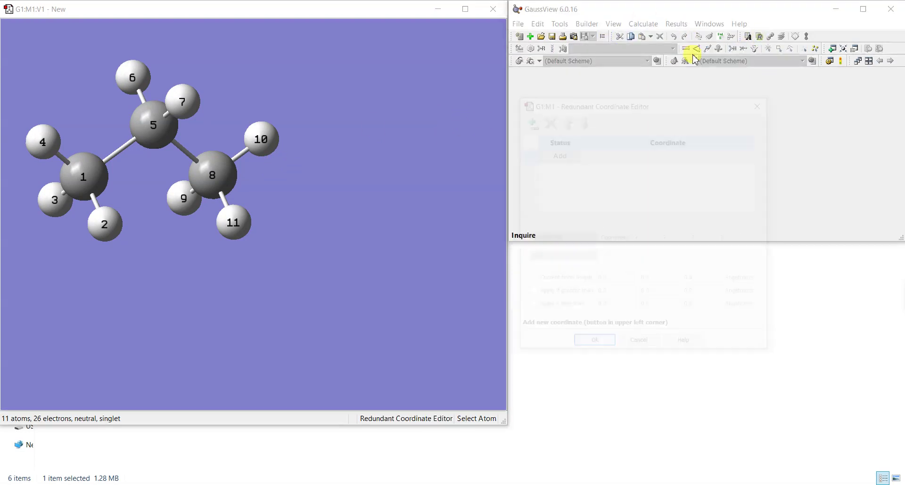
{"action": "left_click_drag", "start_coordinate": [579, 106], "coordinate": [575, 128]}
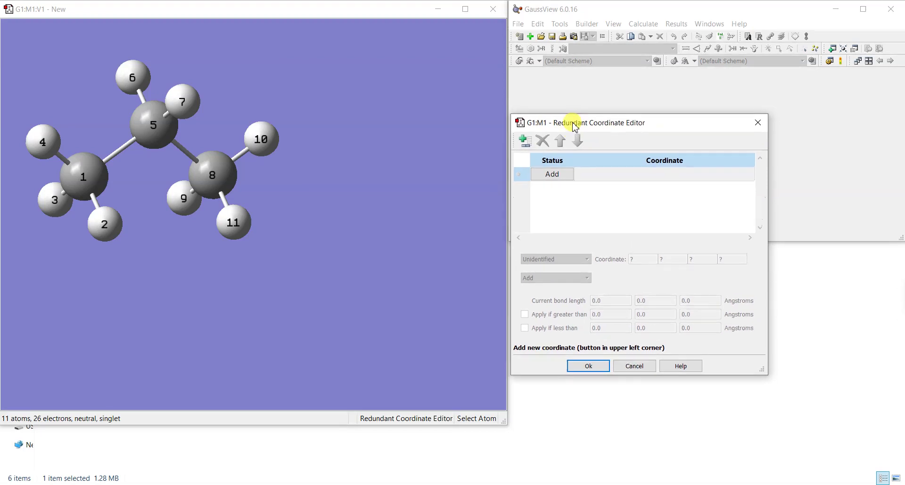
{"action": "left_click", "coordinate": [556, 178]}
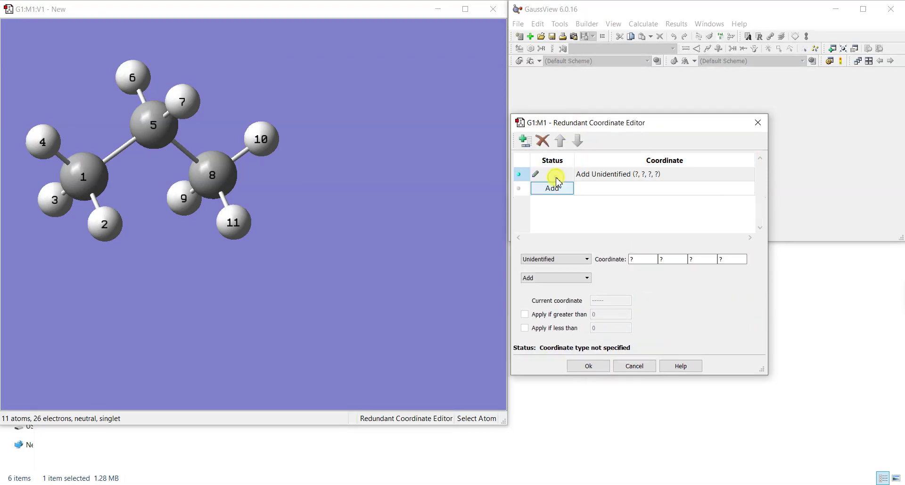
{"action": "left_click", "coordinate": [566, 259]}
{"action": "left_click", "coordinate": [556, 291]}
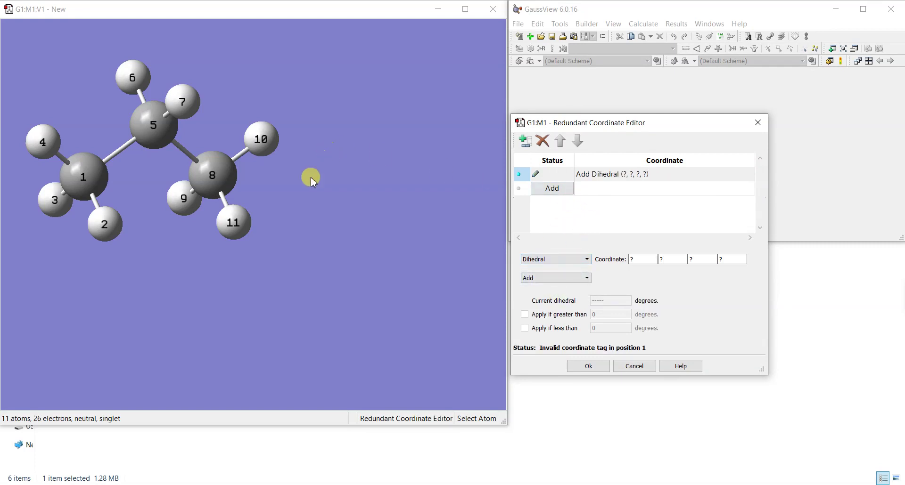
{"action": "left_click", "coordinate": [239, 228]}
{"action": "left_click", "coordinate": [226, 175]}
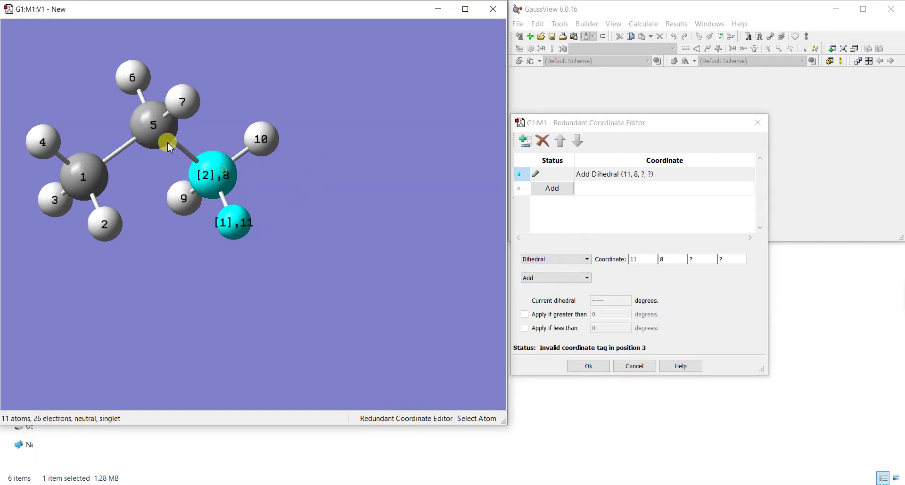
{"action": "left_click", "coordinate": [166, 139]}
{"action": "left_click", "coordinate": [136, 80]}
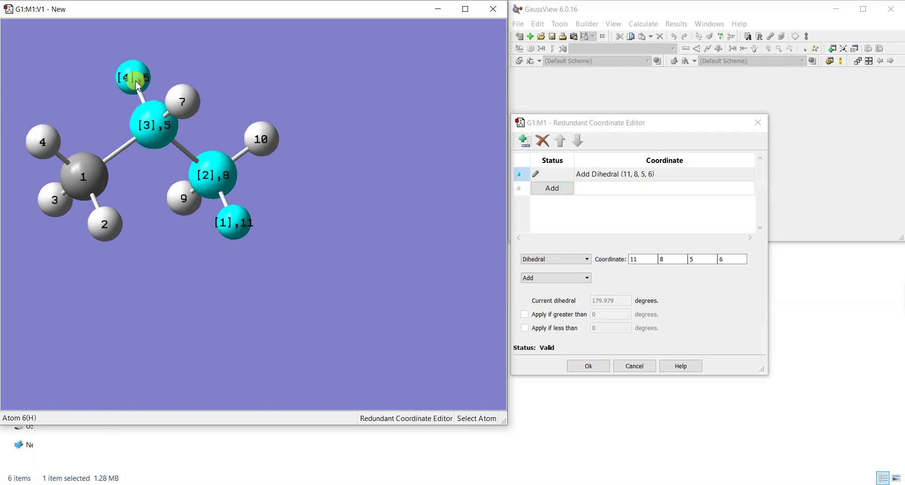
Make the dihedral 11-8-5-6 a scan coordinate with 12 steps of 5 degrees
{"action": "left_click", "coordinate": [556, 278]}
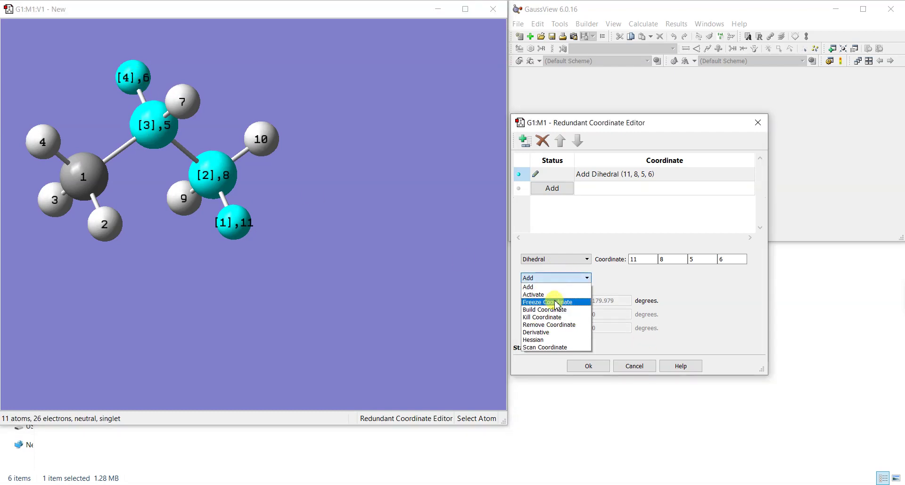
{"action": "left_click", "coordinate": [551, 347]}
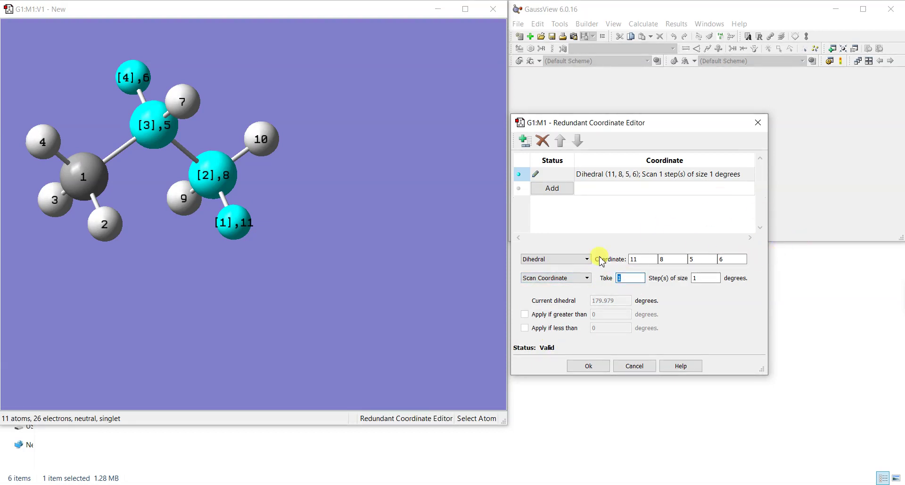
{"action": "key", "text": "Tab"}
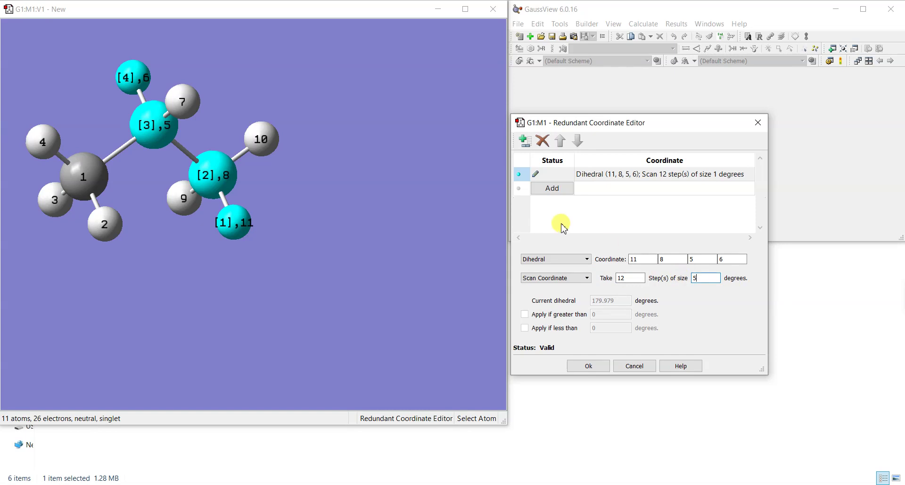
{"action": "type", "text": "5"}
Add a second dihedral coordinate through atoms 6, 5, 1 and 4
{"action": "left_click", "coordinate": [560, 194]}
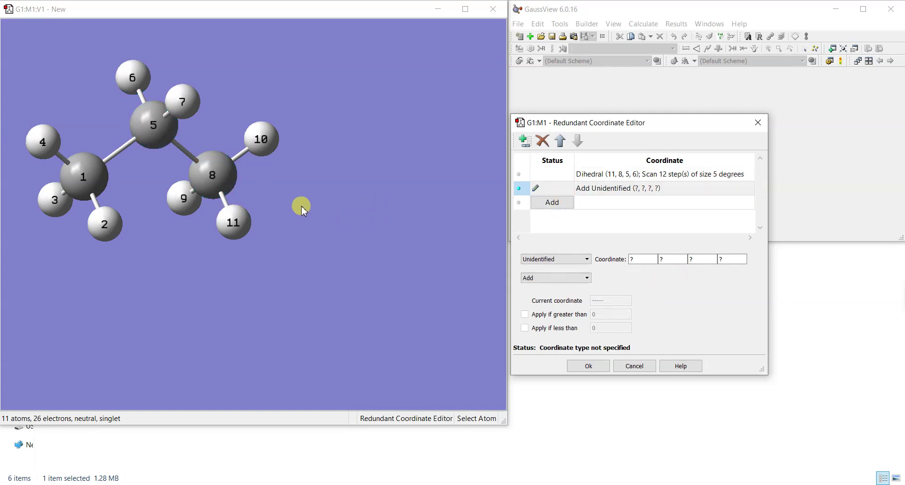
{"action": "left_click", "coordinate": [569, 260]}
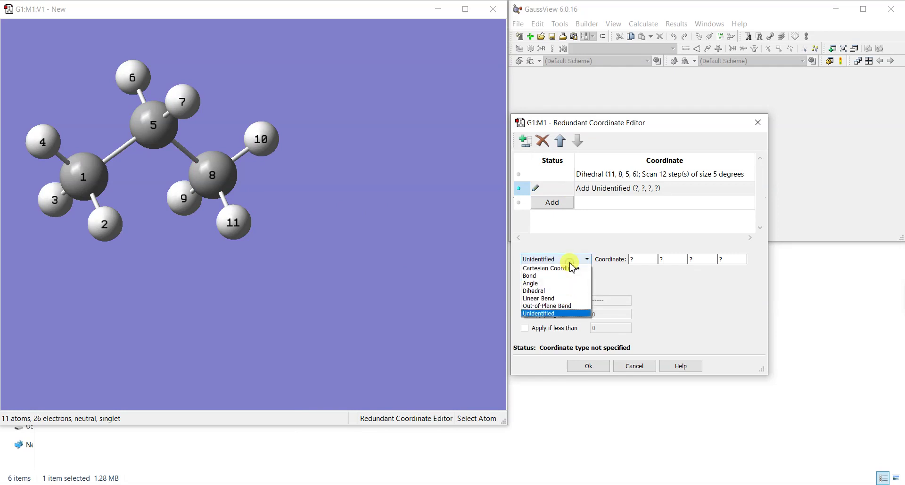
{"action": "left_click", "coordinate": [561, 290]}
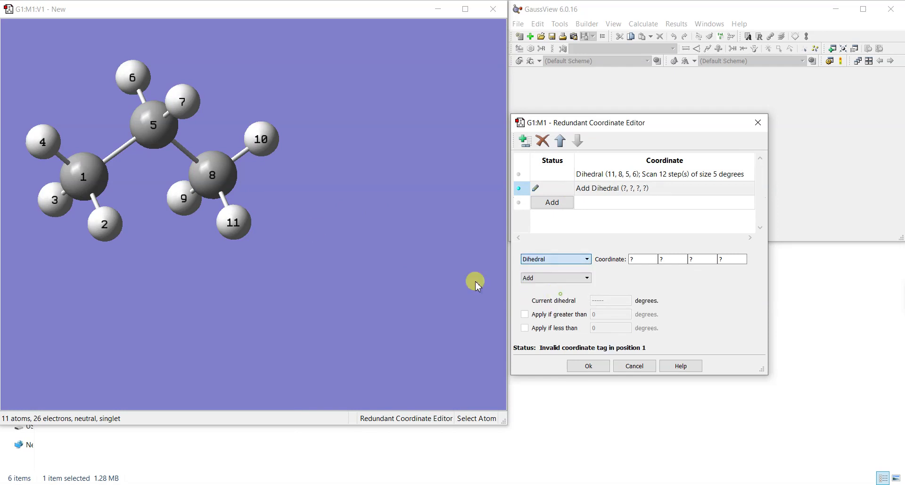
{"action": "left_click", "coordinate": [132, 76]}
{"action": "left_click", "coordinate": [149, 122]}
{"action": "left_click", "coordinate": [78, 177]}
{"action": "left_click", "coordinate": [43, 140]}
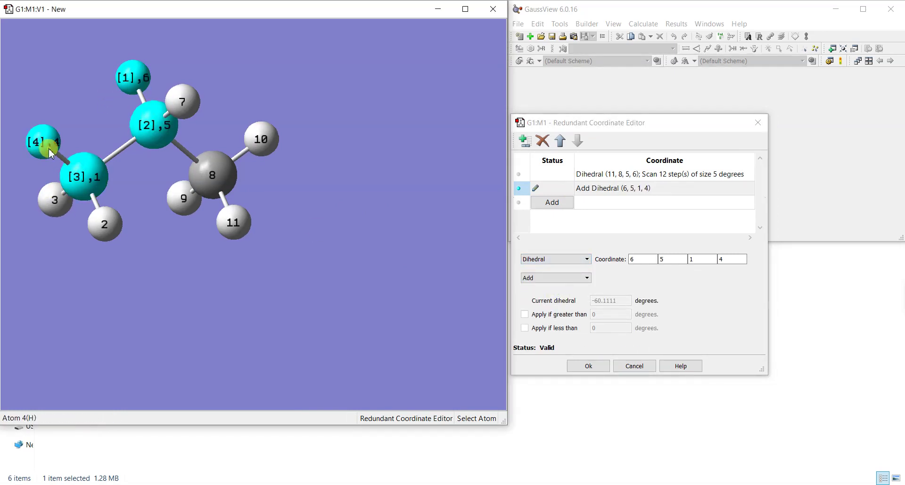
Make the dihedral 6-5-1-4 a scan coordinate with 12 steps of 5 degrees
{"action": "left_click", "coordinate": [546, 278]}
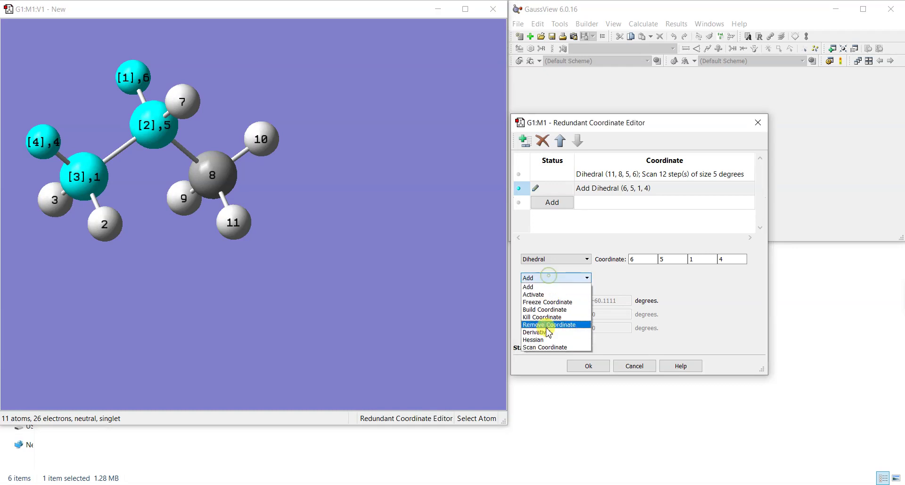
{"action": "left_click", "coordinate": [553, 345]}
{"action": "left_click", "coordinate": [632, 275]}
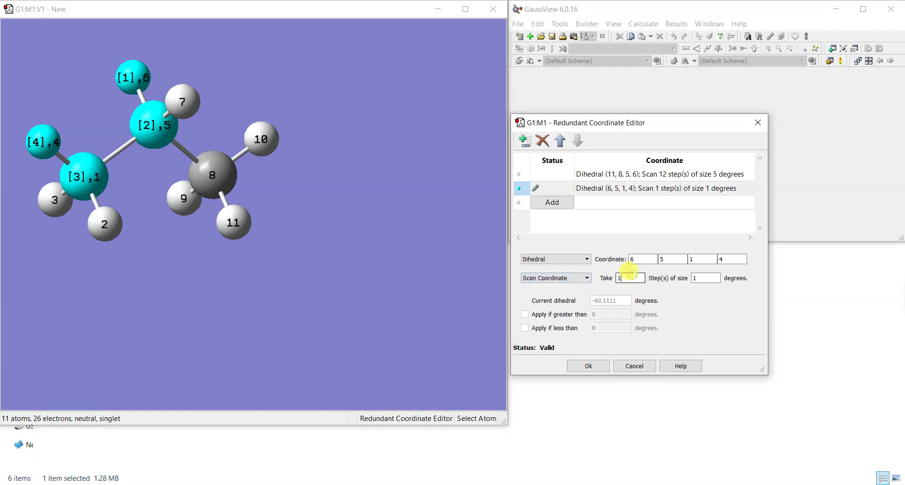
{"action": "double_click", "coordinate": [702, 279]}
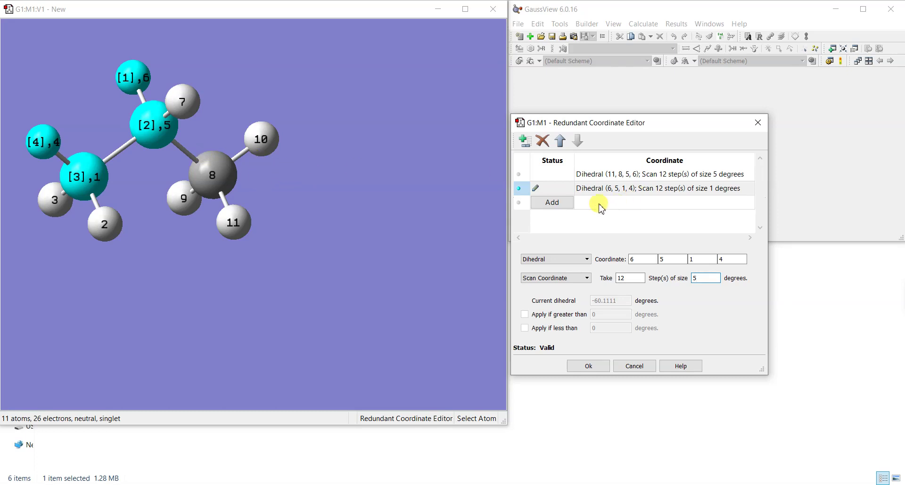
Add a third dihedral coordinate through atoms 5, 8, 11 and 10 in the enlarged editor and set it to Freeze Coordinate
{"action": "left_click", "coordinate": [550, 204]}
{"action": "left_click_drag", "start_coordinate": [764, 371], "coordinate": [835, 461]}
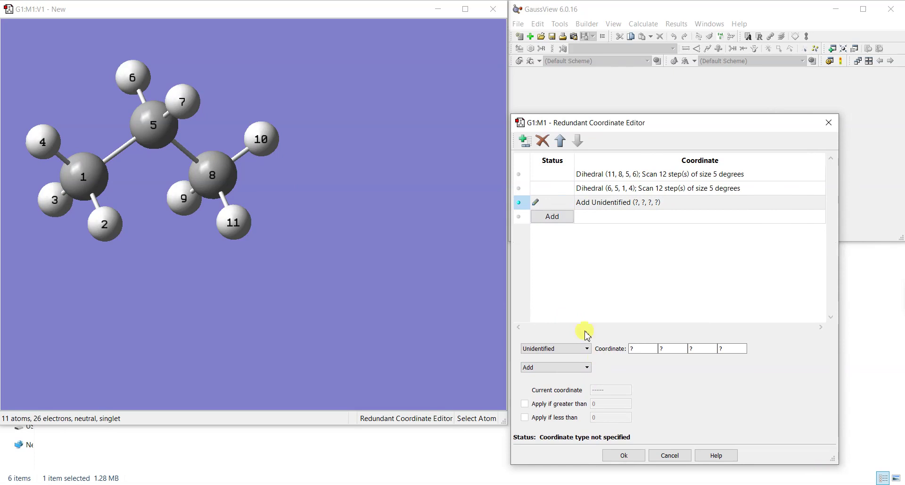
{"action": "left_click", "coordinate": [546, 348]}
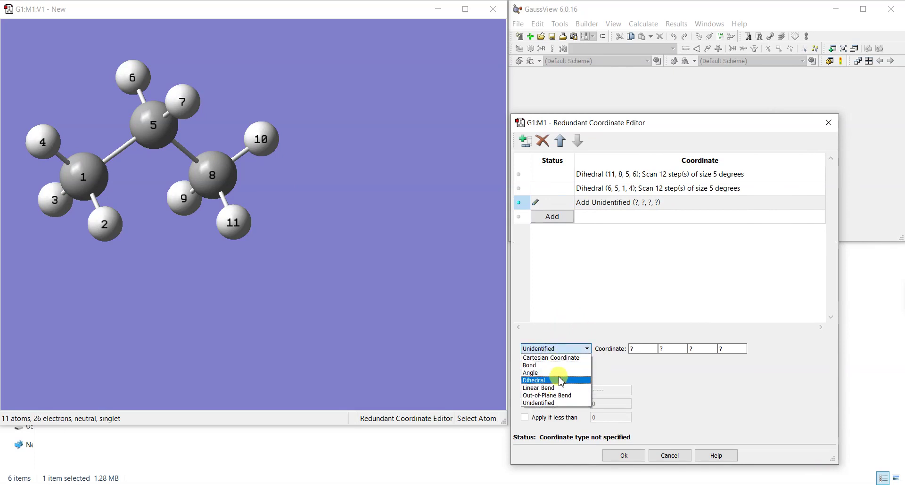
{"action": "left_click", "coordinate": [561, 381]}
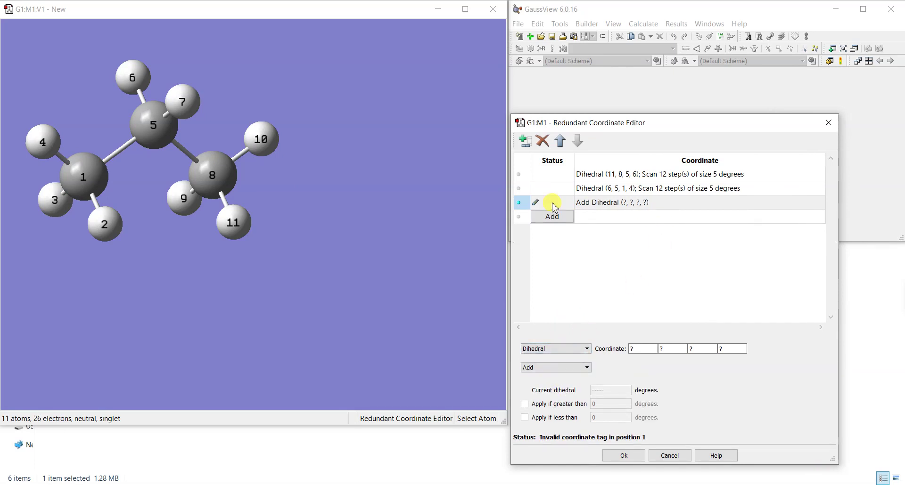
{"action": "left_click", "coordinate": [153, 147]}
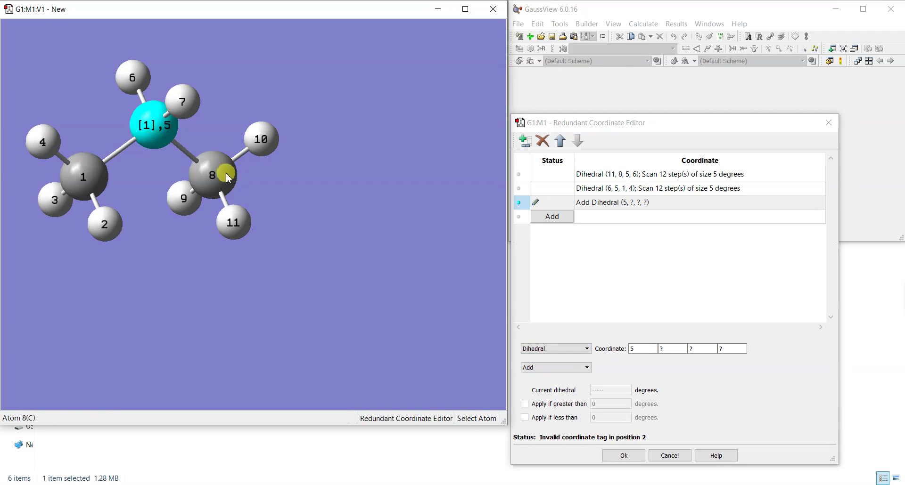
{"action": "left_click", "coordinate": [216, 175]}
{"action": "left_click", "coordinate": [235, 225]}
{"action": "left_click", "coordinate": [256, 145]}
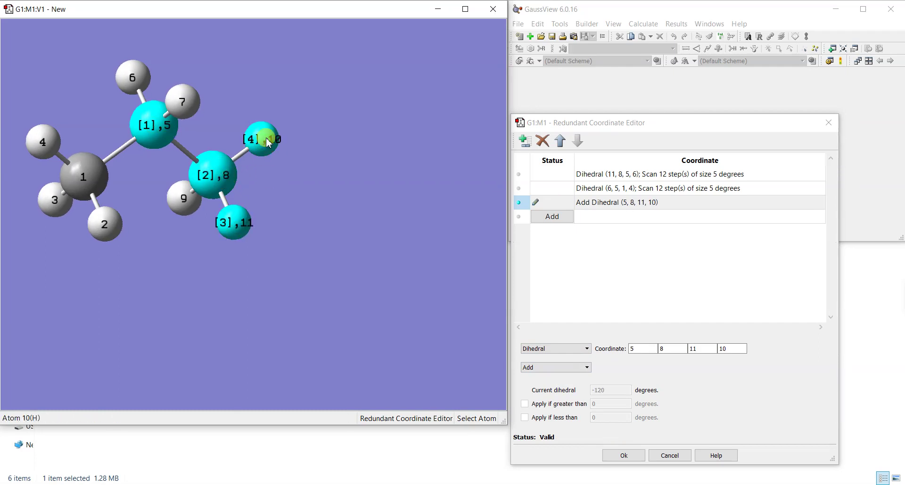
{"action": "left_click", "coordinate": [583, 348]}
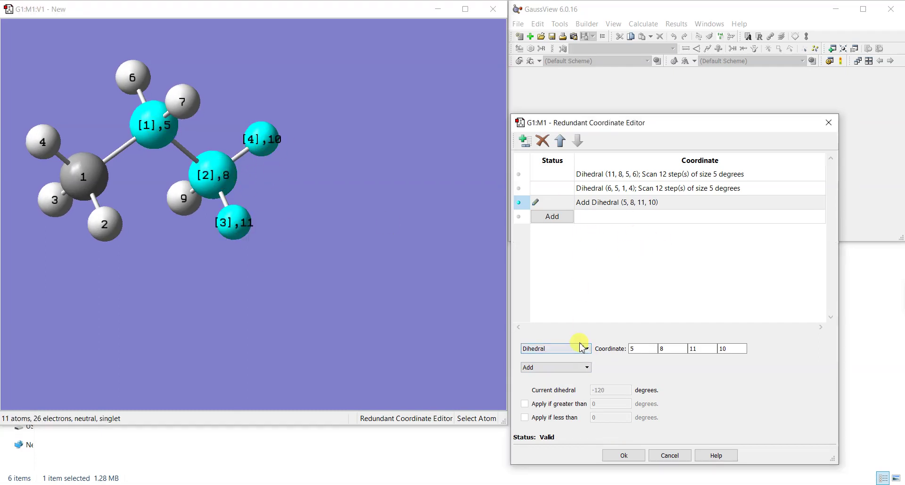
{"action": "left_click", "coordinate": [566, 369]}
{"action": "left_click", "coordinate": [547, 386]}
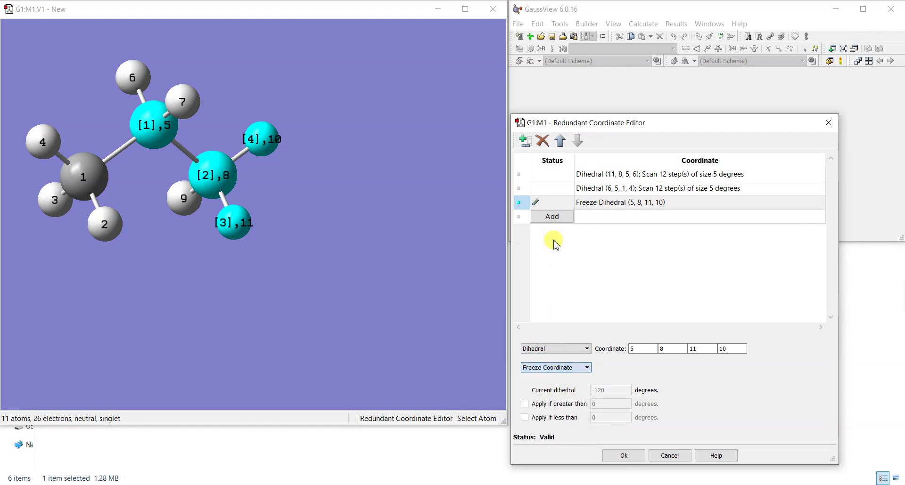
Add another dihedral coordinate through atoms 5, 8, 11 and 9 and set it to Freeze Coordinate
{"action": "left_click", "coordinate": [562, 218]}
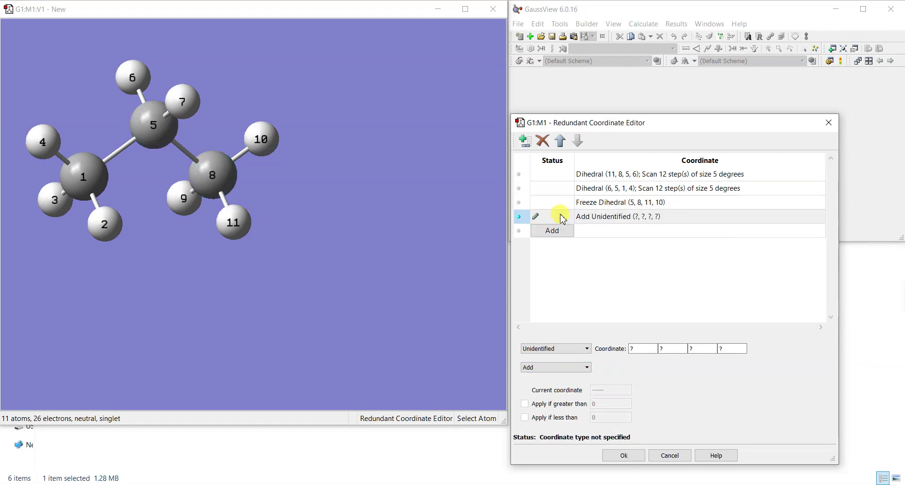
{"action": "left_click", "coordinate": [551, 348]}
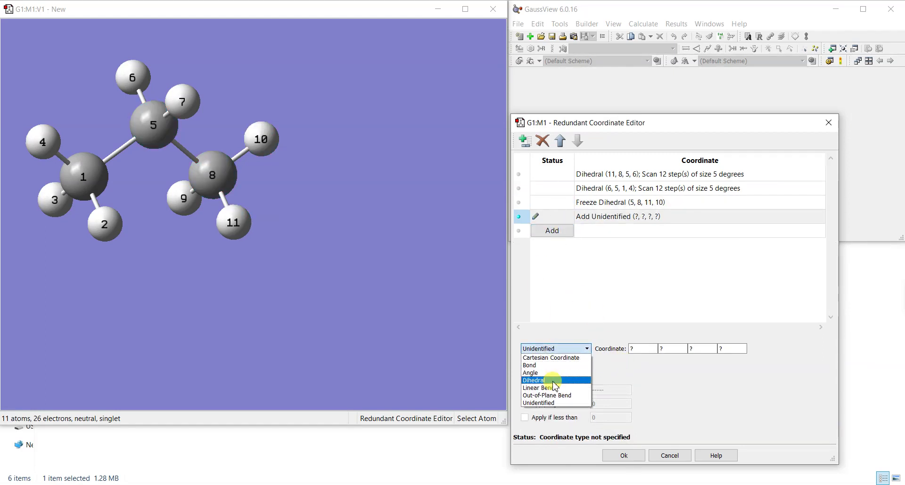
{"action": "left_click", "coordinate": [542, 381]}
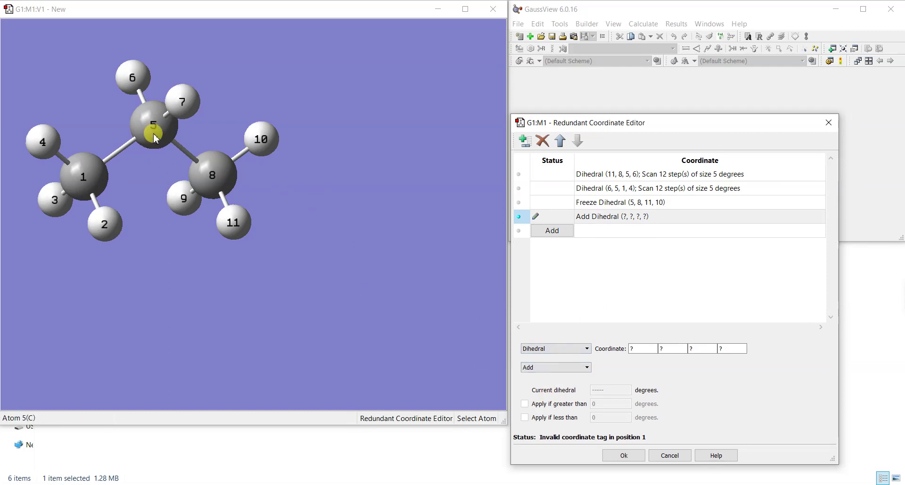
{"action": "left_click", "coordinate": [153, 126]}
{"action": "left_click", "coordinate": [210, 175]}
{"action": "left_click", "coordinate": [235, 224]}
{"action": "left_click", "coordinate": [181, 213]}
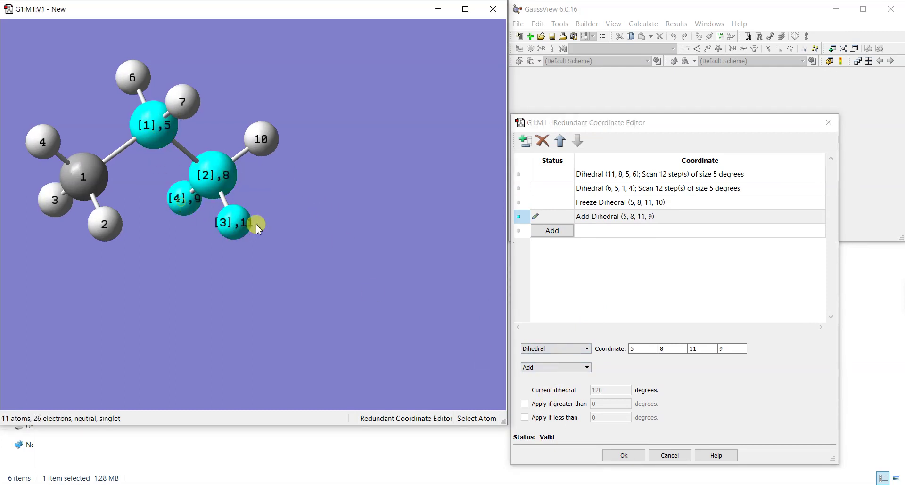
{"action": "left_click", "coordinate": [549, 369]}
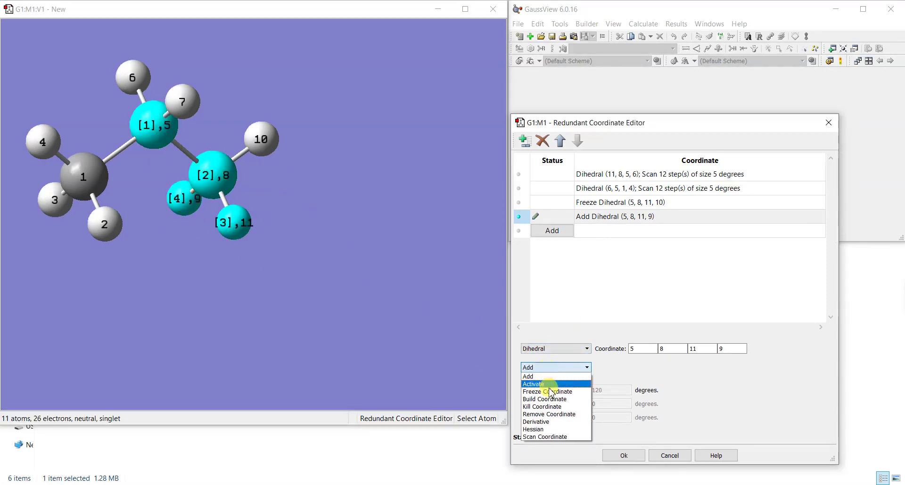
{"action": "left_click", "coordinate": [549, 391]}
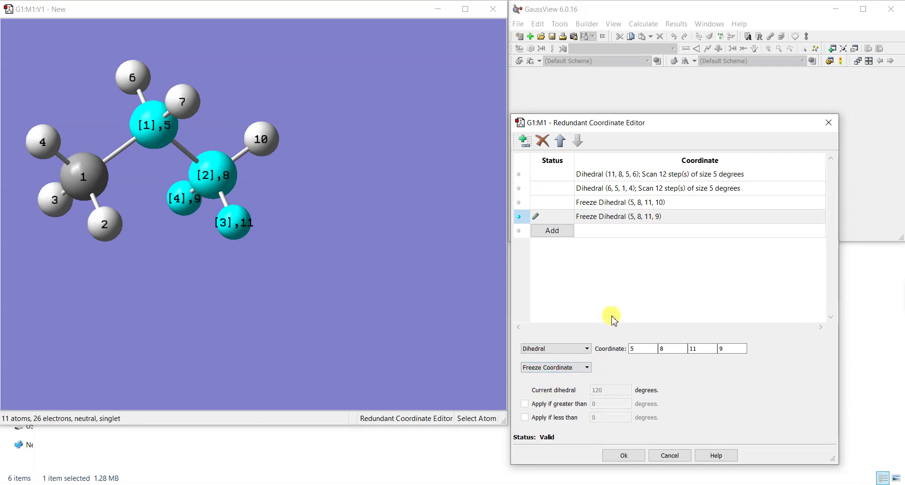
Add a dihedral coordinate through atoms 8, 5, 6 and 7 and set it to Freeze Coordinate
{"action": "left_click", "coordinate": [552, 230]}
{"action": "left_click", "coordinate": [570, 350]}
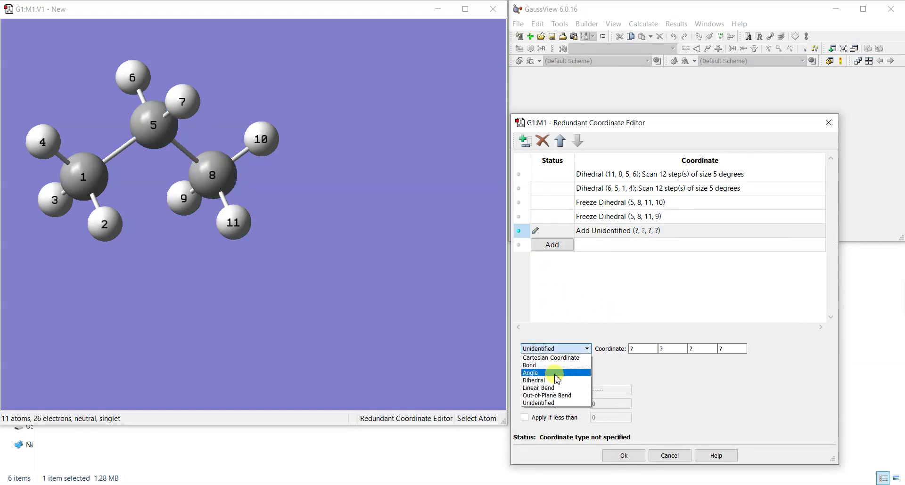
{"action": "left_click", "coordinate": [556, 380]}
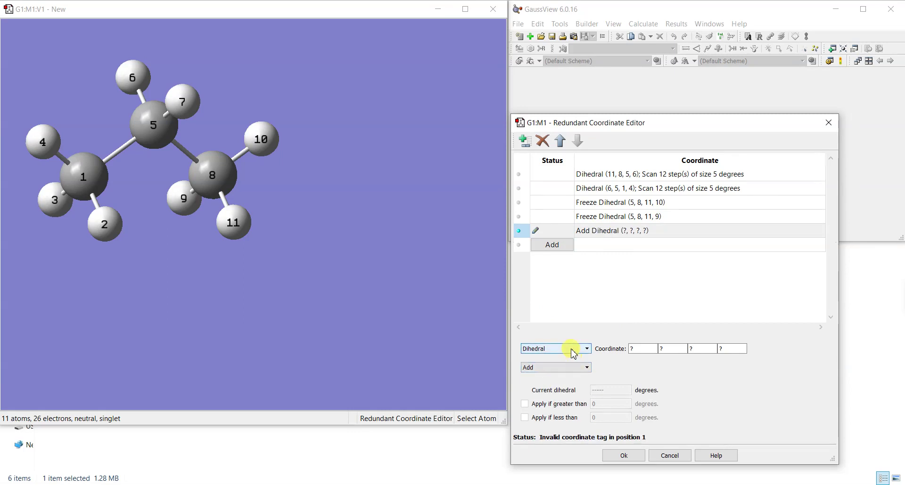
{"action": "left_click", "coordinate": [211, 176]}
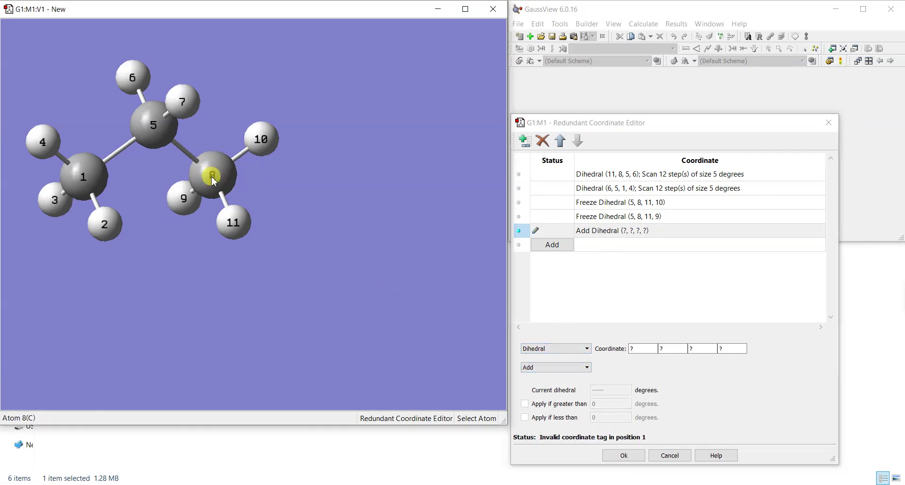
{"action": "left_click", "coordinate": [144, 122]}
{"action": "left_click", "coordinate": [133, 76]}
{"action": "left_click", "coordinate": [181, 102]}
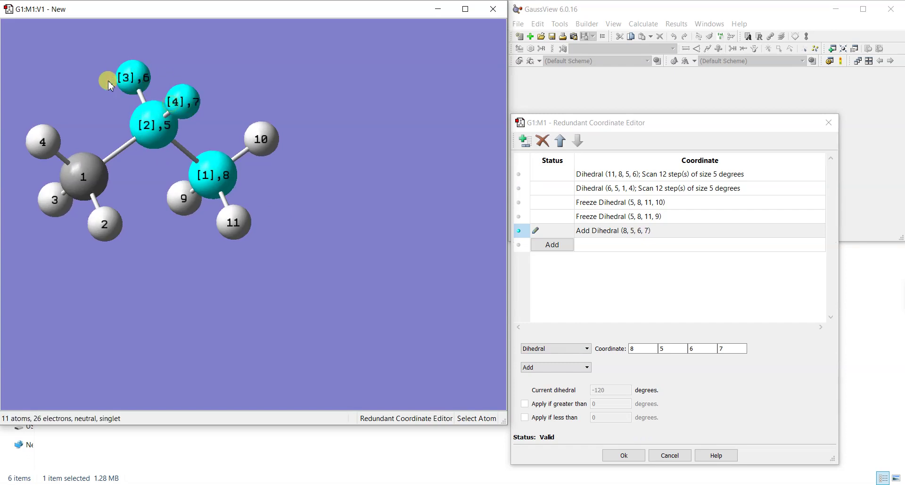
{"action": "left_click", "coordinate": [560, 368]}
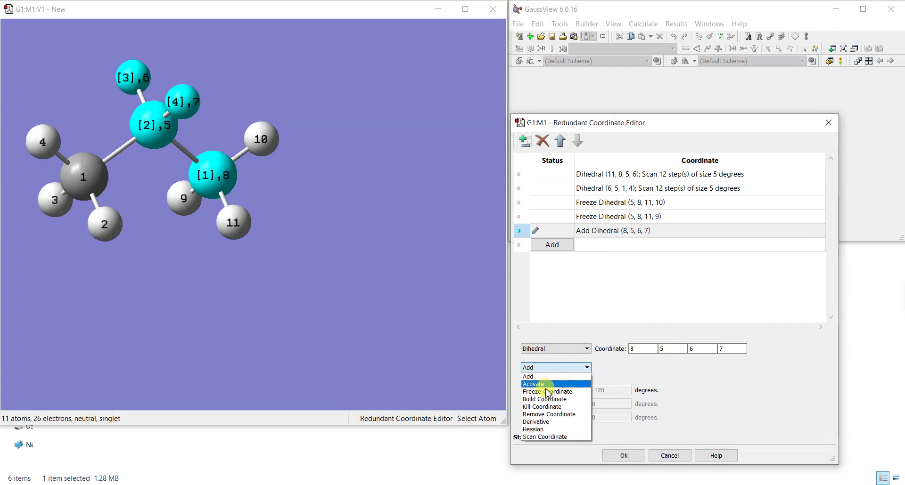
{"action": "left_click", "coordinate": [547, 392]}
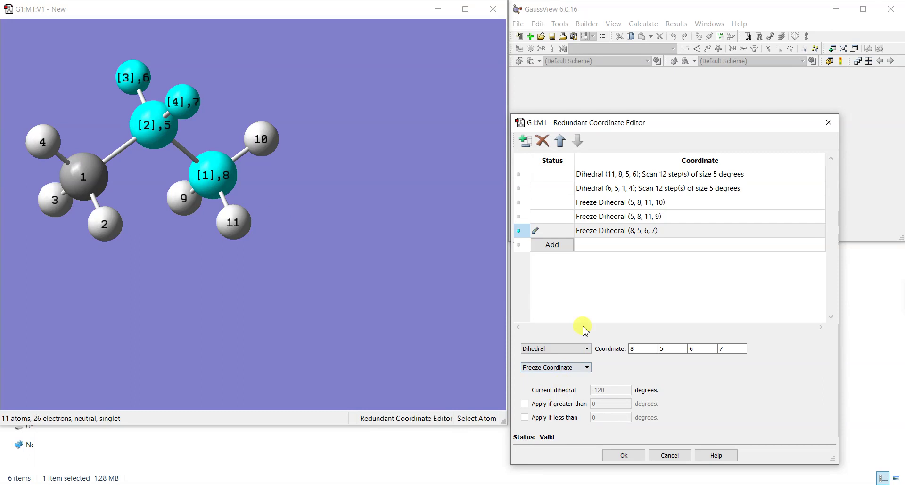
Add a dihedral coordinate through atoms 8, 5, 6 and 1 and set it to Freeze Coordinate
{"action": "left_click", "coordinate": [553, 245]}
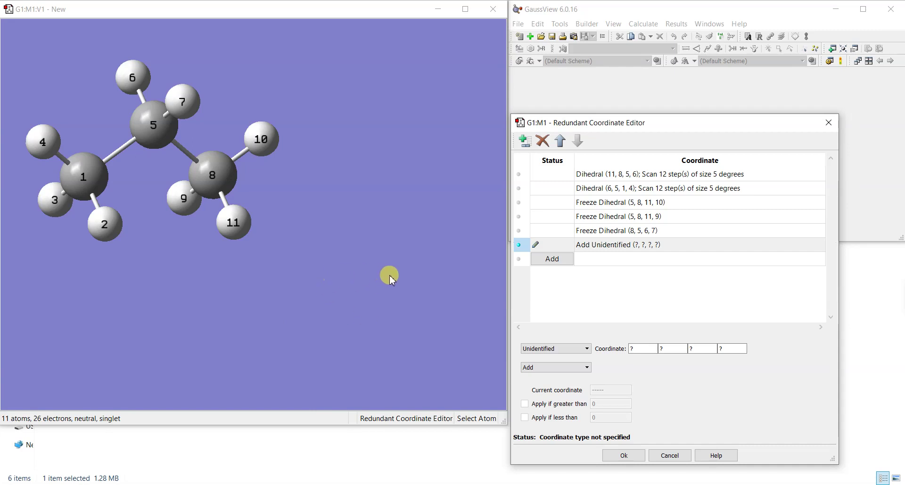
{"action": "left_click", "coordinate": [566, 349]}
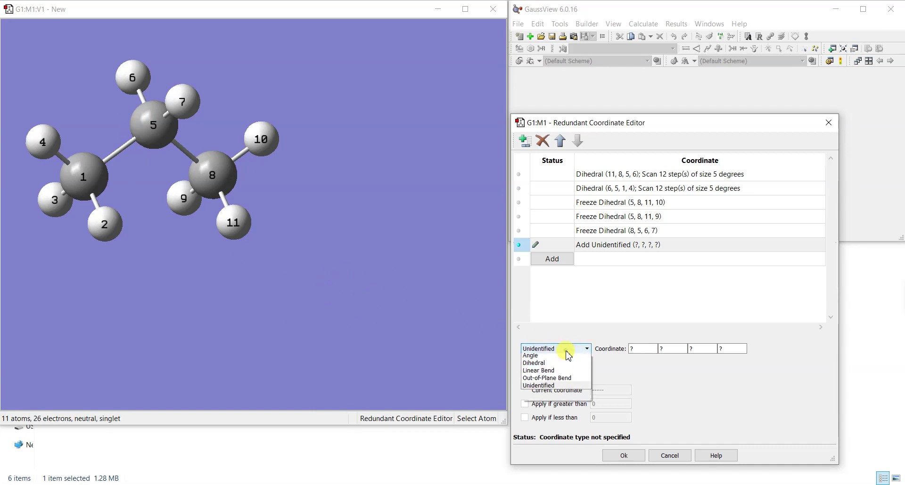
{"action": "left_click", "coordinate": [549, 381]}
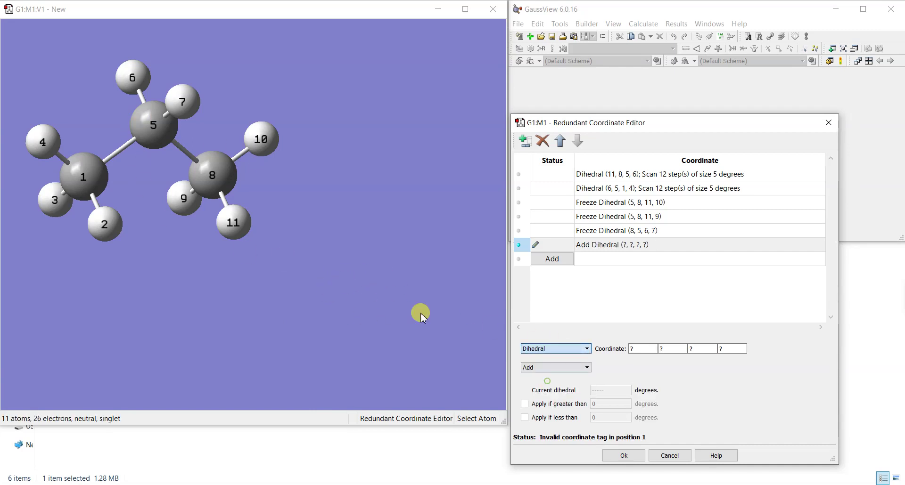
{"action": "left_click", "coordinate": [206, 169]}
{"action": "left_click", "coordinate": [150, 128]}
{"action": "left_click", "coordinate": [149, 90]}
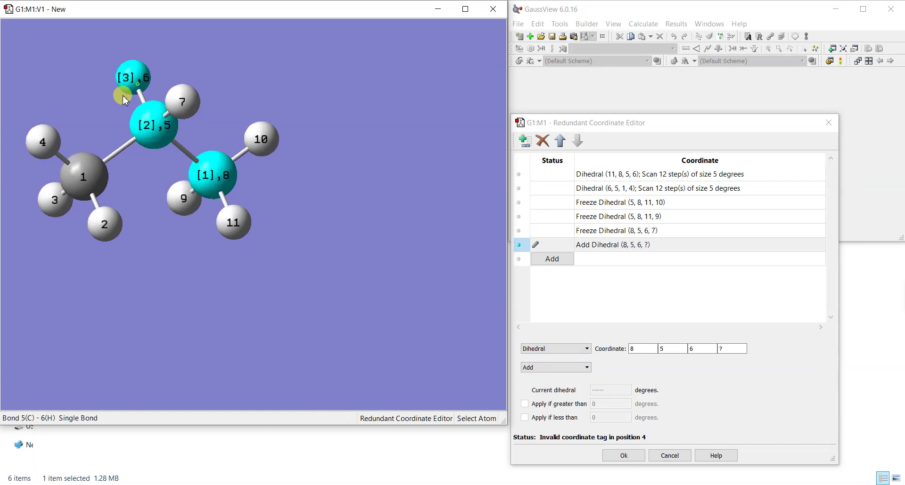
{"action": "left_click", "coordinate": [85, 181]}
{"action": "mouse_move", "coordinate": [146, 126]}
{"action": "left_mouse_down"}
{"action": "mouse_move", "coordinate": [178, 131]}
{"action": "mouse_move", "coordinate": [151, 126]}
{"action": "left_mouse_up"}
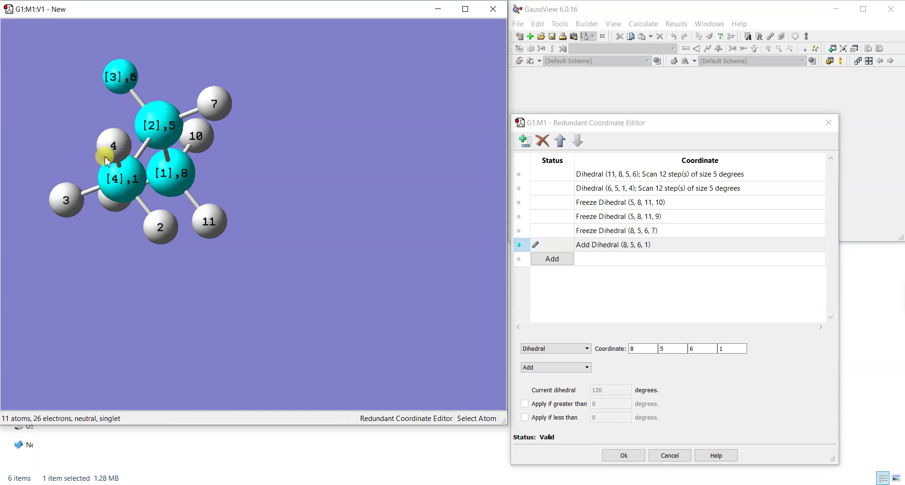
{"action": "left_click_drag", "start_coordinate": [141, 210], "coordinate": [289, 239]}
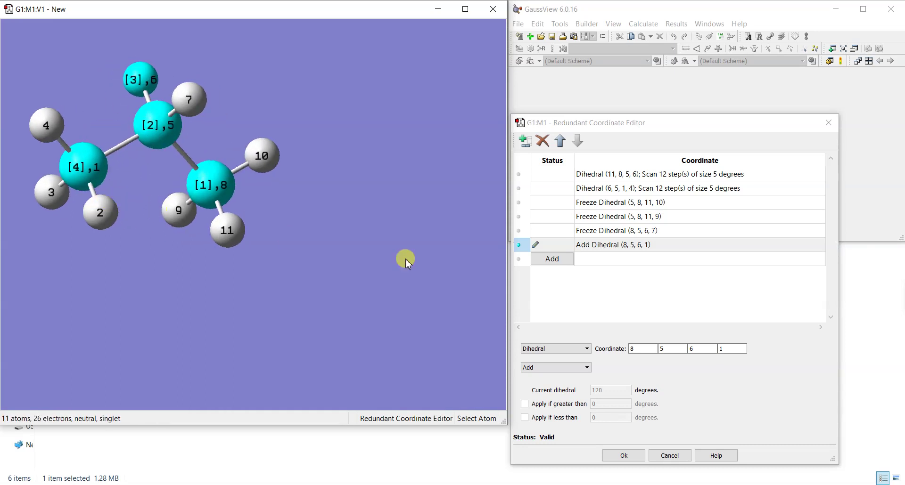
{"action": "left_click", "coordinate": [557, 367]}
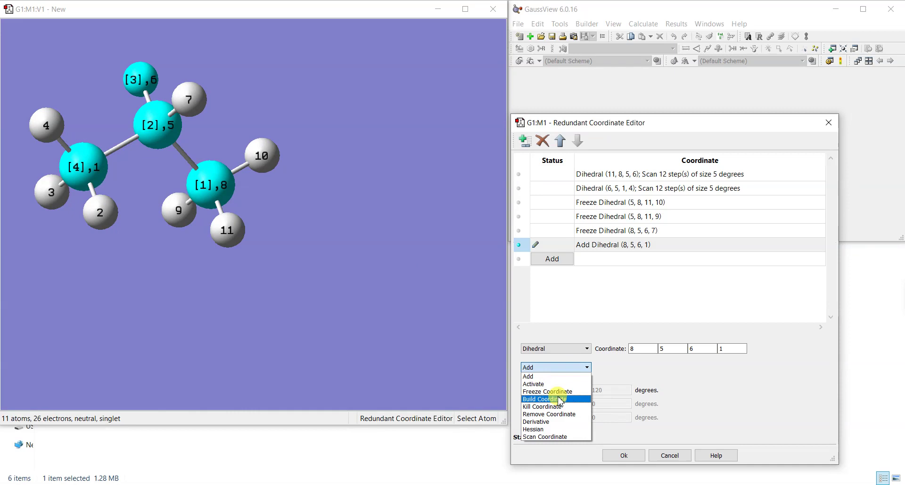
{"action": "left_click", "coordinate": [559, 393]}
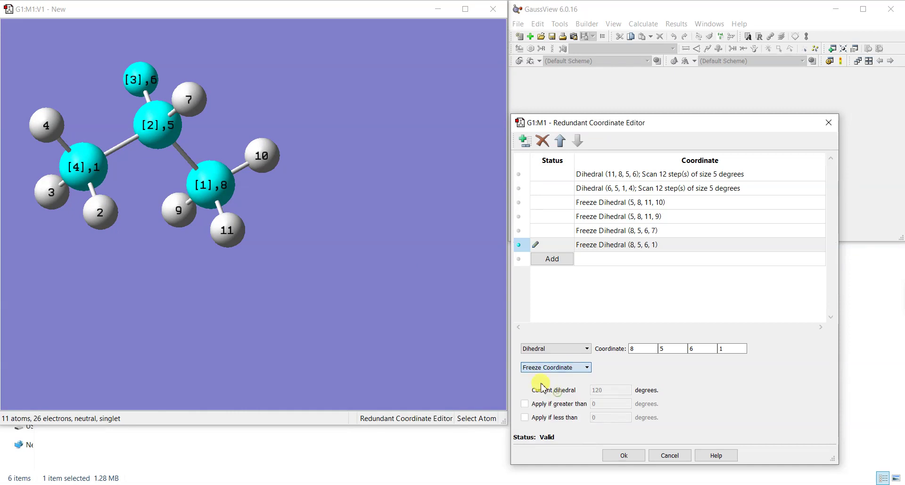
Add a dihedral coordinate through atoms 5, 1, 2 and 4 and set it to Freeze Coordinate
{"action": "left_click", "coordinate": [553, 259]}
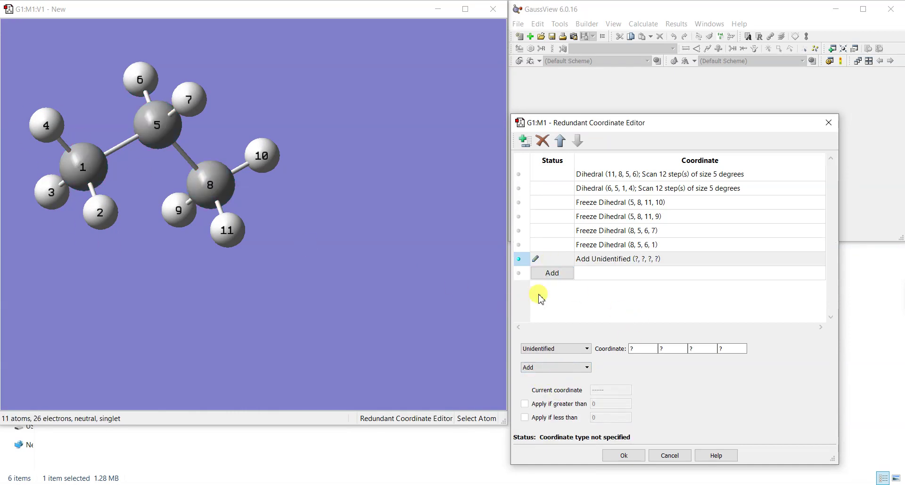
{"action": "left_click", "coordinate": [565, 348]}
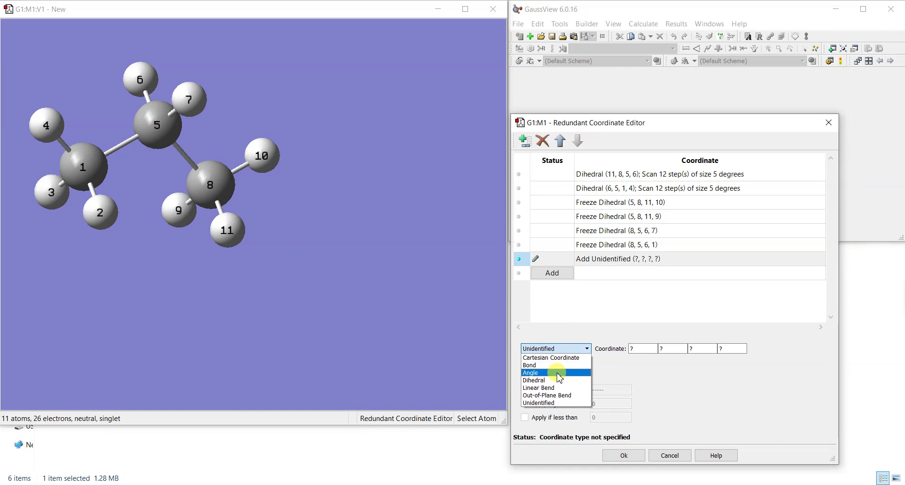
{"action": "left_click", "coordinate": [552, 380]}
{"action": "left_click", "coordinate": [549, 368]}
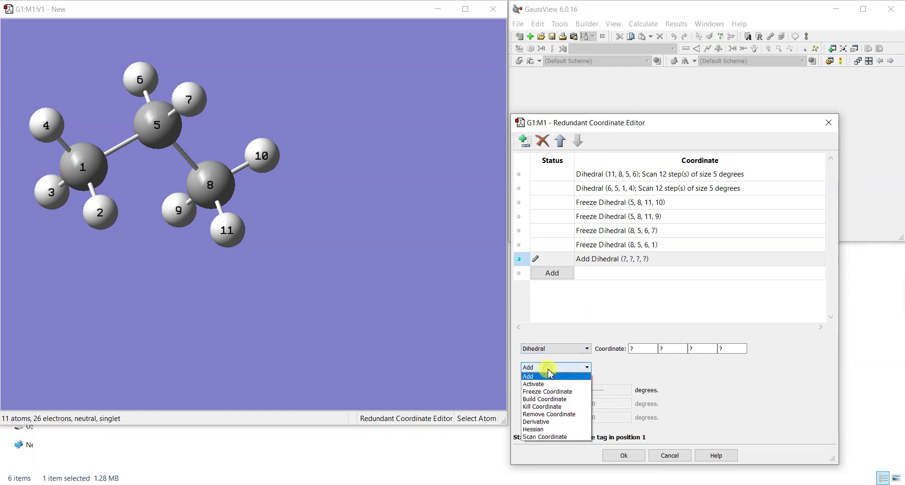
{"action": "left_click", "coordinate": [549, 376]}
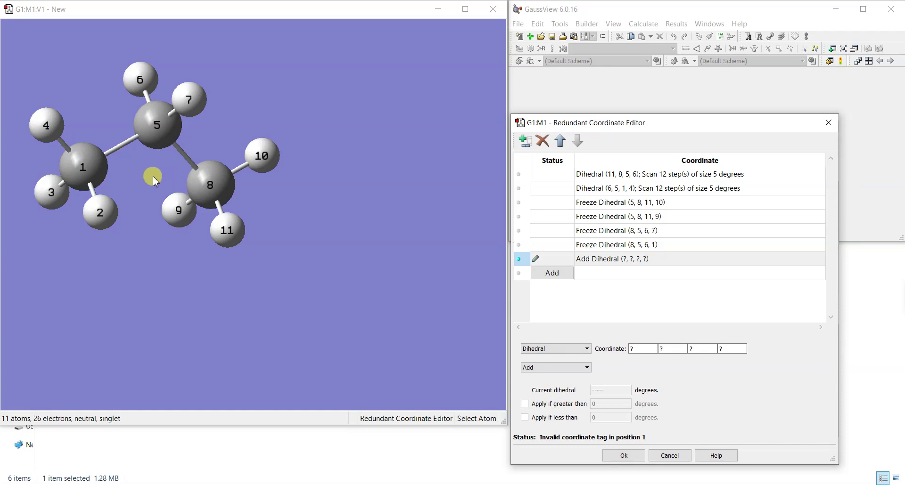
{"action": "left_click", "coordinate": [150, 132]}
{"action": "left_click", "coordinate": [84, 167]}
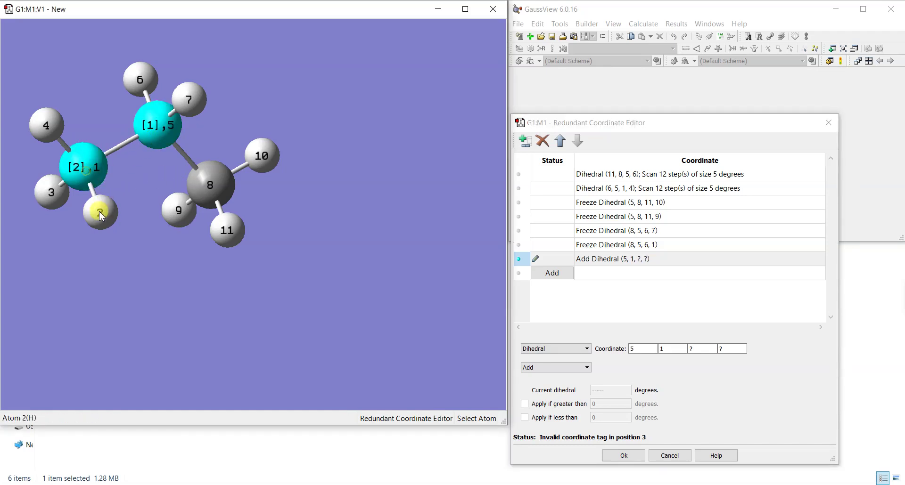
{"action": "left_click", "coordinate": [100, 212]}
{"action": "left_click", "coordinate": [51, 127]}
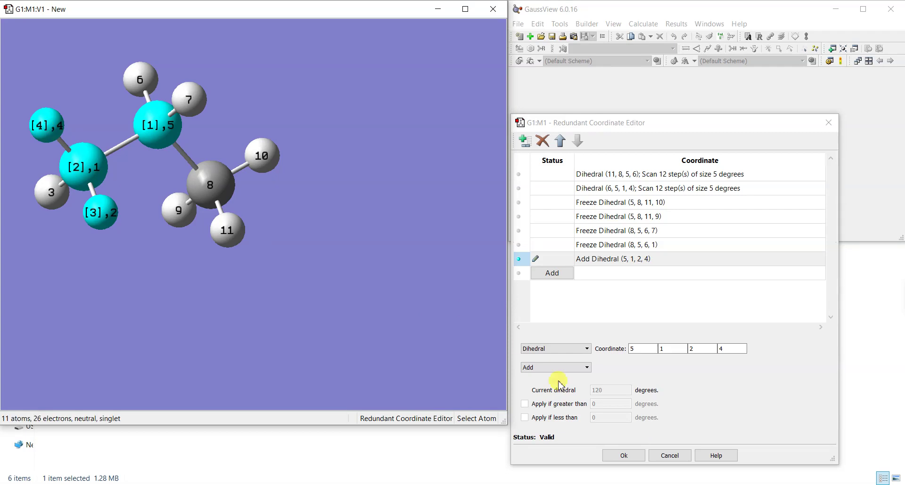
{"action": "left_click", "coordinate": [580, 368]}
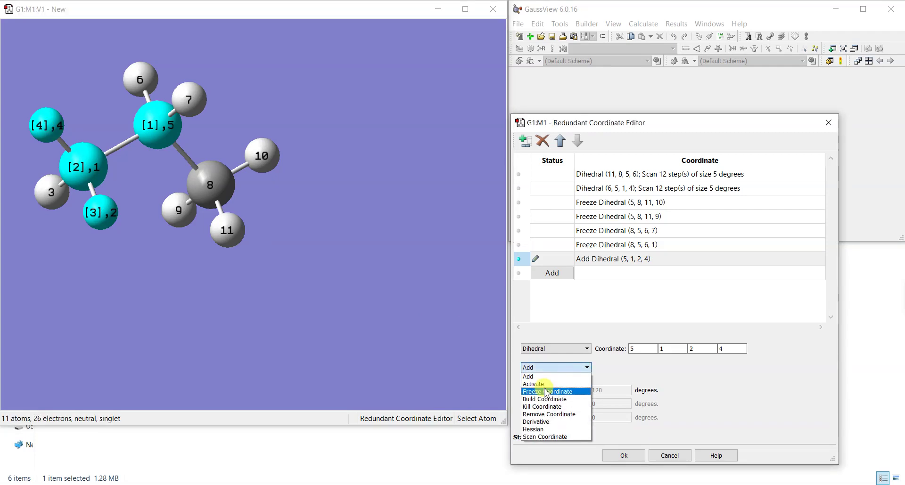
{"action": "left_click", "coordinate": [545, 392]}
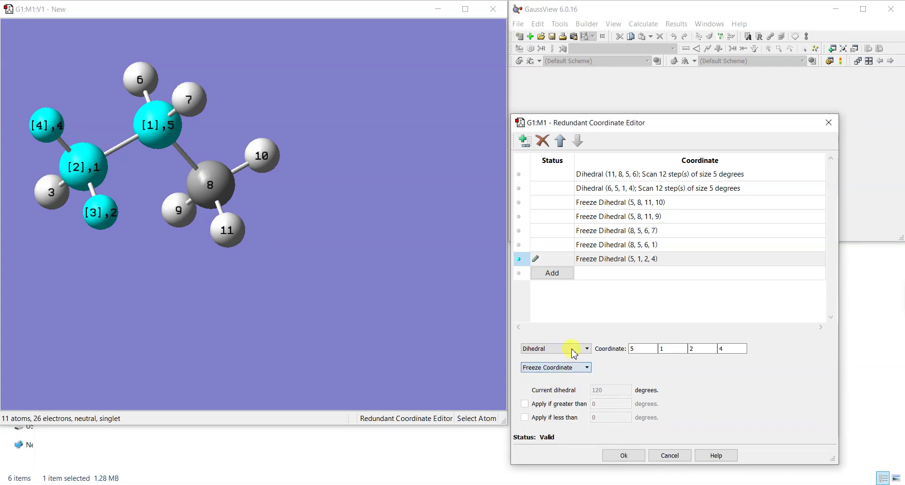
Add a dihedral coordinate through atoms 5, 1, 4 and 3 and set it to Freeze Coordinate
{"action": "left_click", "coordinate": [548, 273]}
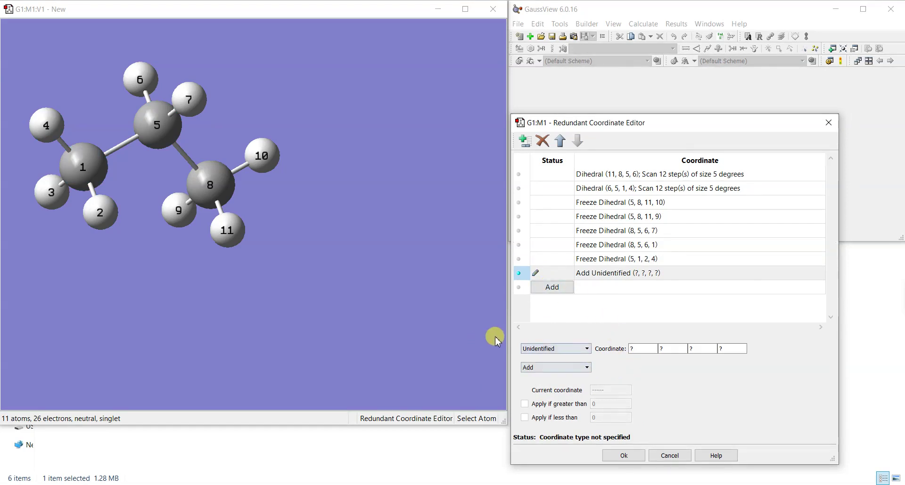
{"action": "left_click", "coordinate": [549, 348]}
{"action": "left_click", "coordinate": [537, 376]}
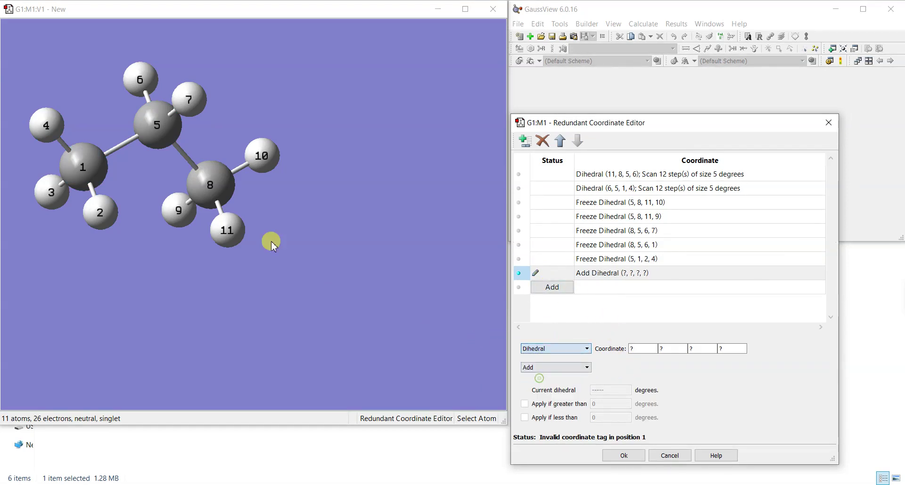
{"action": "left_click", "coordinate": [163, 121]}
{"action": "left_click", "coordinate": [75, 162]}
{"action": "left_click", "coordinate": [46, 135]}
{"action": "left_click", "coordinate": [51, 191]}
{"action": "left_click", "coordinate": [555, 368]}
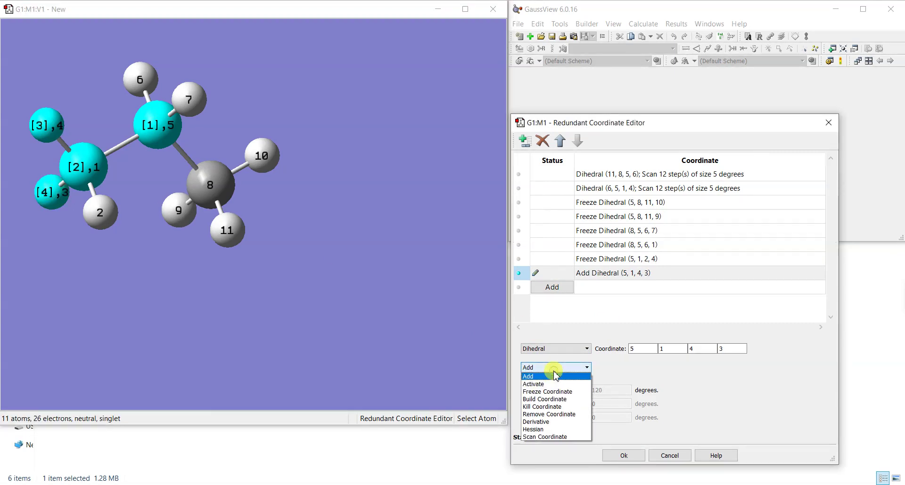
{"action": "left_click", "coordinate": [547, 392]}
Check the two scan dihedrals, 11-8-5-6 and 6-5-1-4, and accept the redundant coordinate list
{"action": "left_click", "coordinate": [625, 175]}
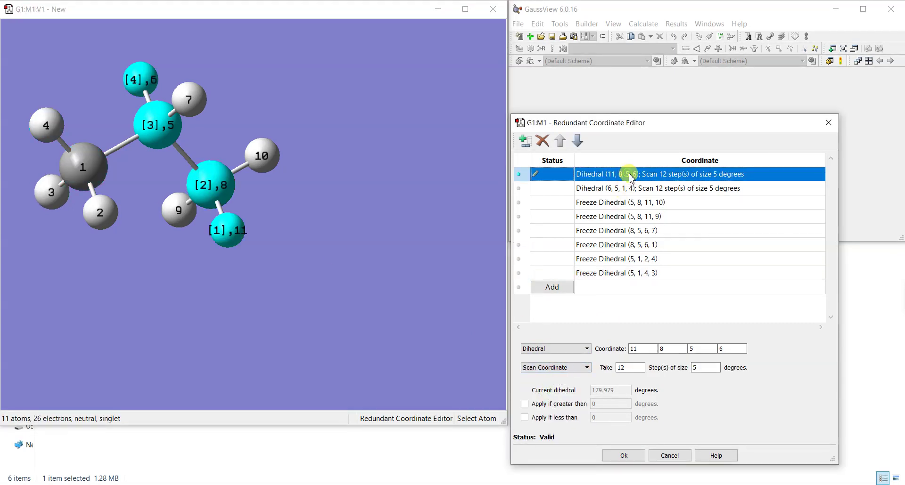
{"action": "left_click", "coordinate": [637, 189]}
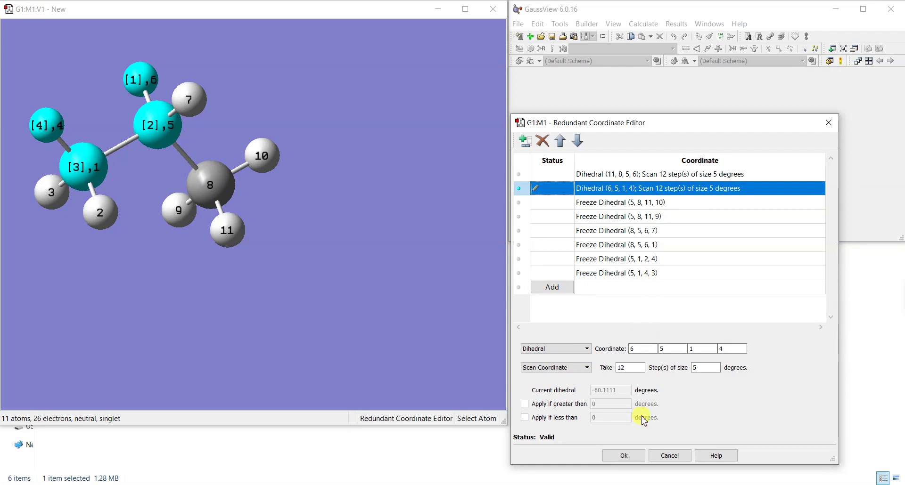
{"action": "left_click", "coordinate": [624, 457]}
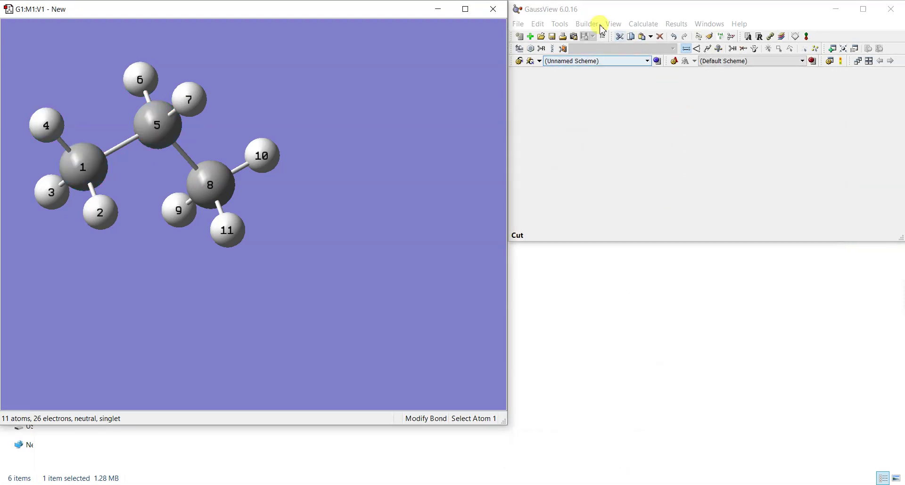
Open the Gaussian calculation setup, review the job type and method, and title the job "Relaxed PES scan of propane"
{"action": "left_click", "coordinate": [643, 25]}
{"action": "left_click", "coordinate": [653, 38]}
{"action": "left_click", "coordinate": [541, 118]}
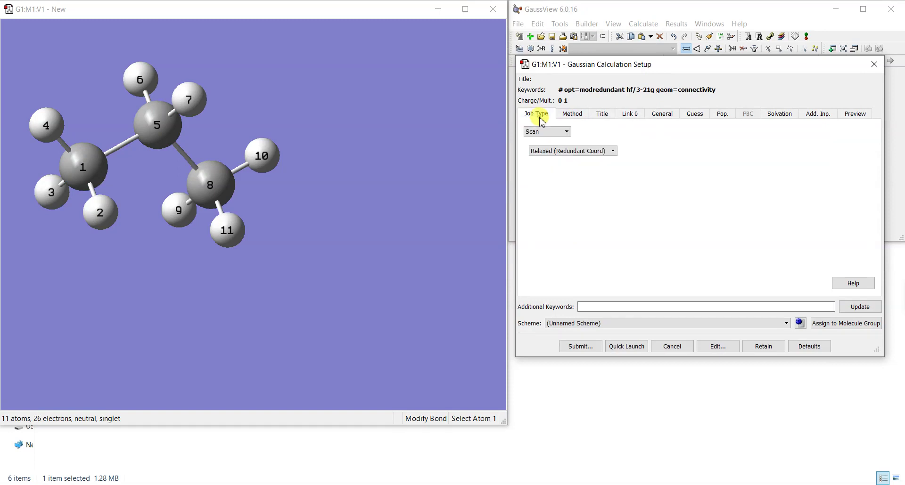
{"action": "left_click", "coordinate": [576, 115]}
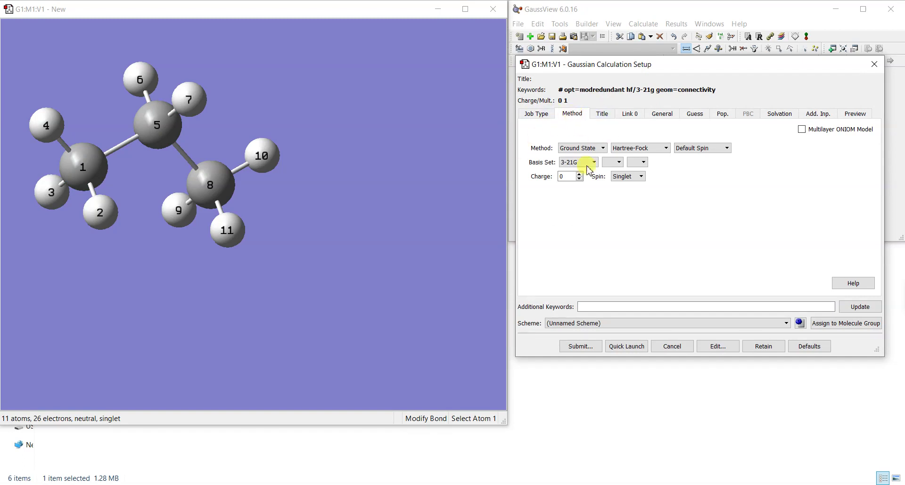
{"action": "left_click", "coordinate": [601, 115]}
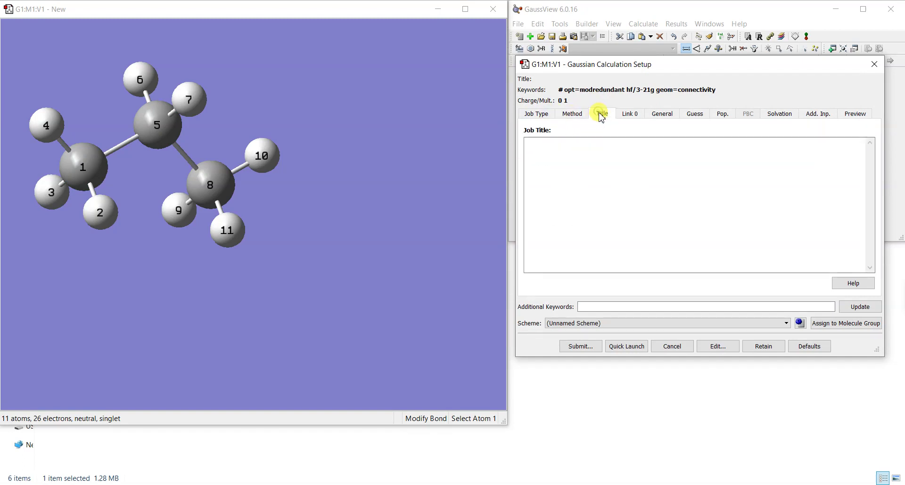
{"action": "left_click", "coordinate": [575, 159]}
{"action": "type", "text": "Relaxed PES scan of propane"}
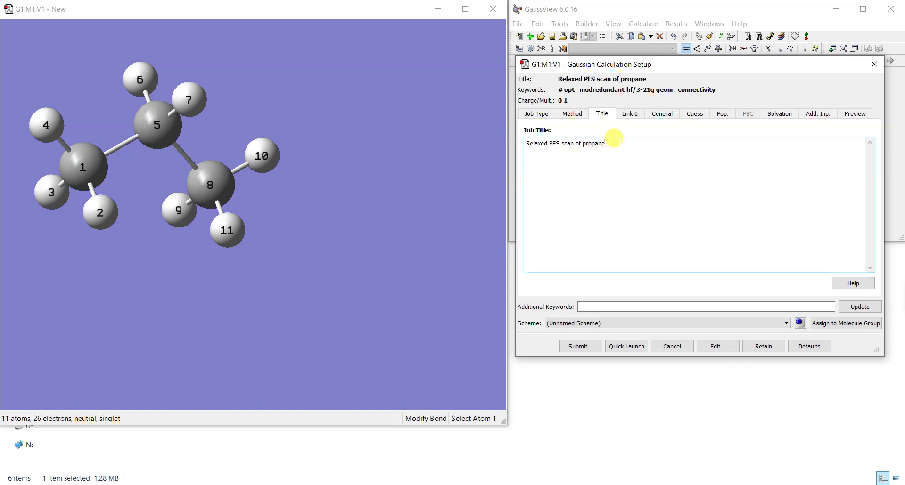
Set the number of shared processors for the calculation to 4
{"action": "left_click", "coordinate": [629, 114]}
{"action": "left_click", "coordinate": [628, 166]}
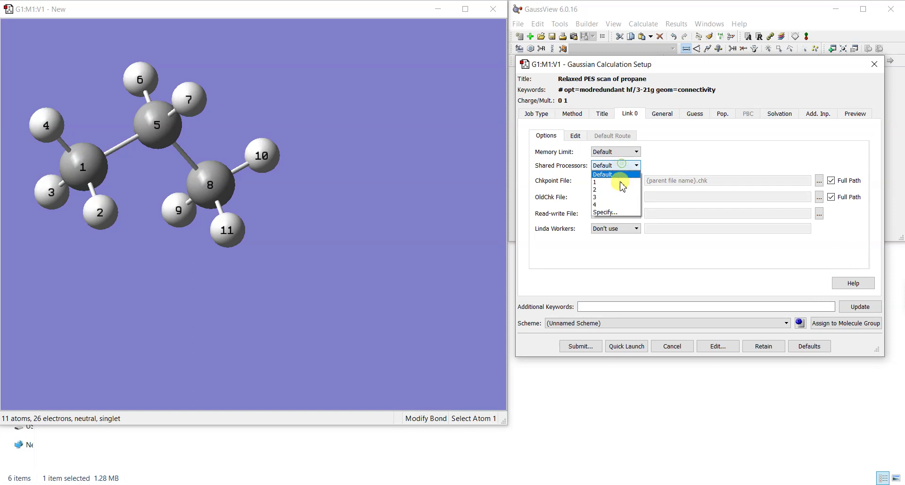
{"action": "left_click", "coordinate": [613, 202]}
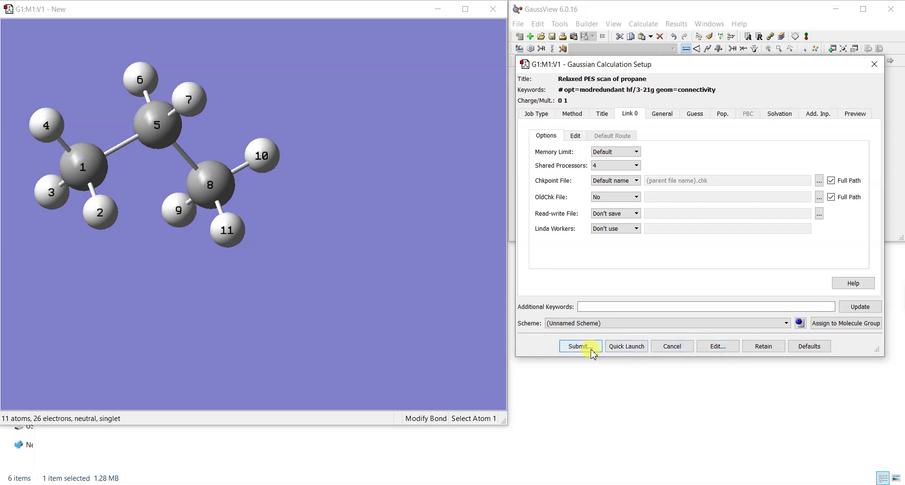
Save the Gaussian input file as propane-dihedrals-scan-relaxed in the scans folder and open it for editing
{"action": "left_click", "coordinate": [724, 348]}
{"action": "left_click", "coordinate": [718, 234]}
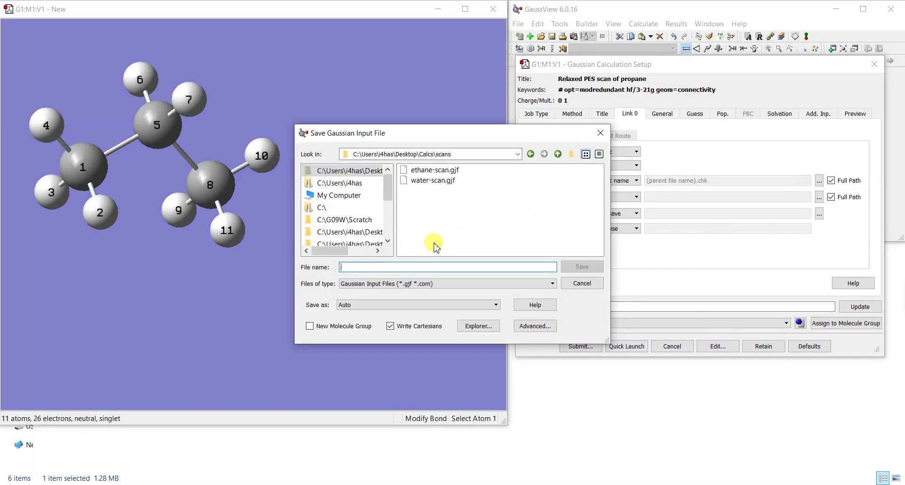
{"action": "type", "text": "propane-dihedrals-scan-relaxed"}
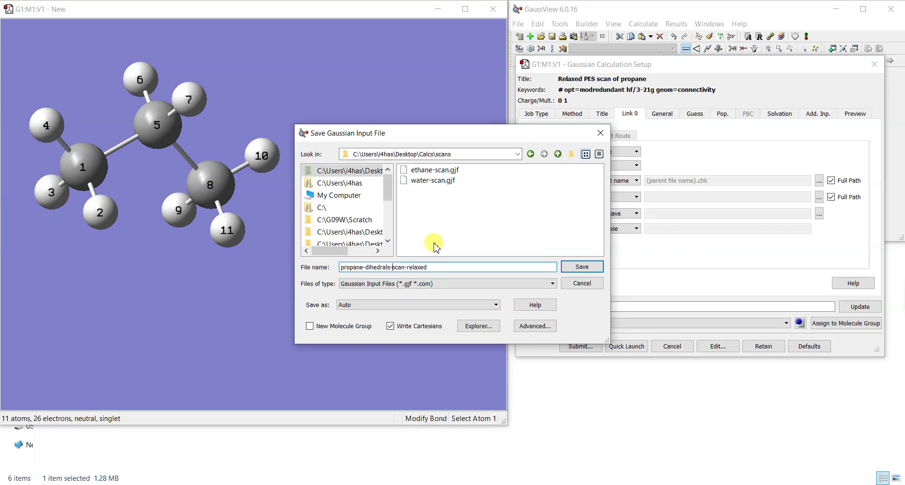
{"action": "left_click", "coordinate": [582, 267]}
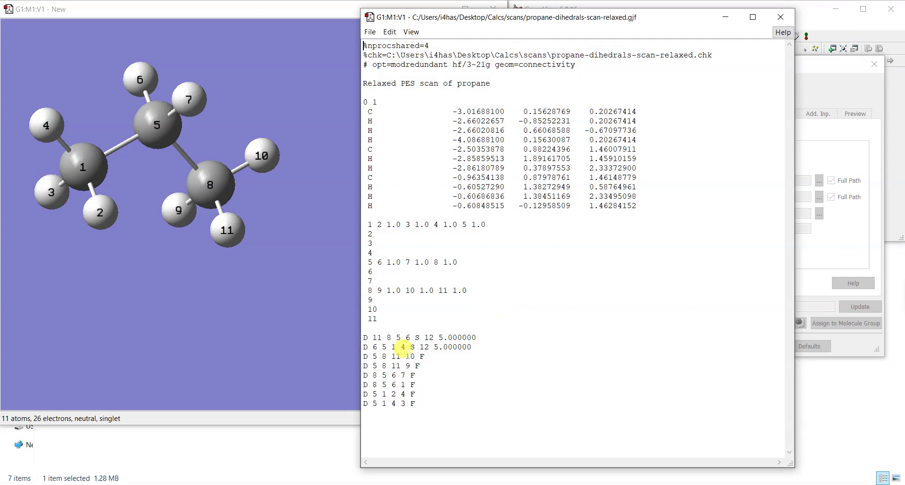
Examine the scan dihedral line, its step size, the charge and multiplicity, and the atomic coordinates in the input file
{"action": "left_click_drag", "start_coordinate": [372, 337], "coordinate": [409, 337]}
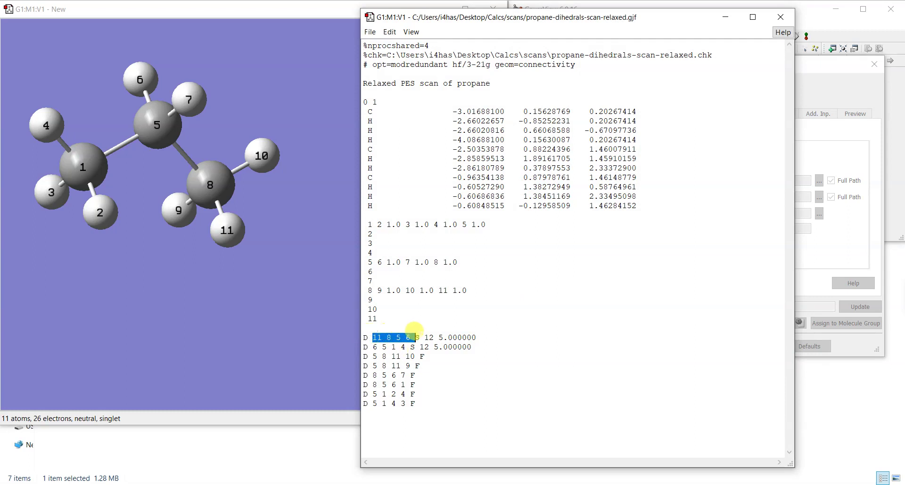
{"action": "left_click", "coordinate": [417, 337]}
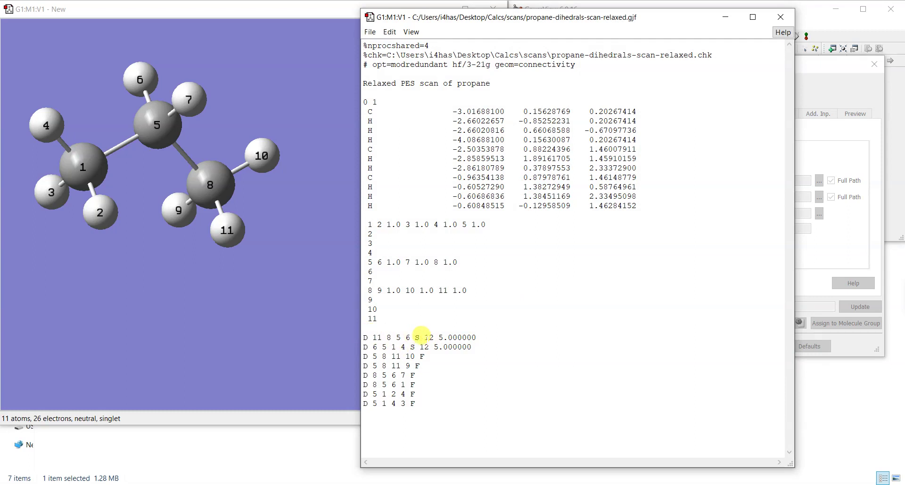
{"action": "left_click_drag", "start_coordinate": [438, 337], "coordinate": [489, 334]}
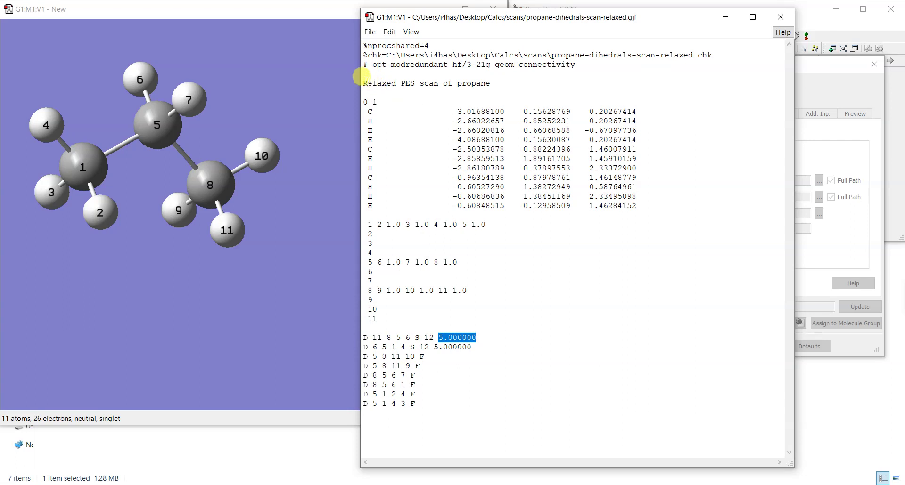
{"action": "double_click", "coordinate": [366, 102]}
{"action": "left_click_drag", "start_coordinate": [368, 111], "coordinate": [634, 206]}
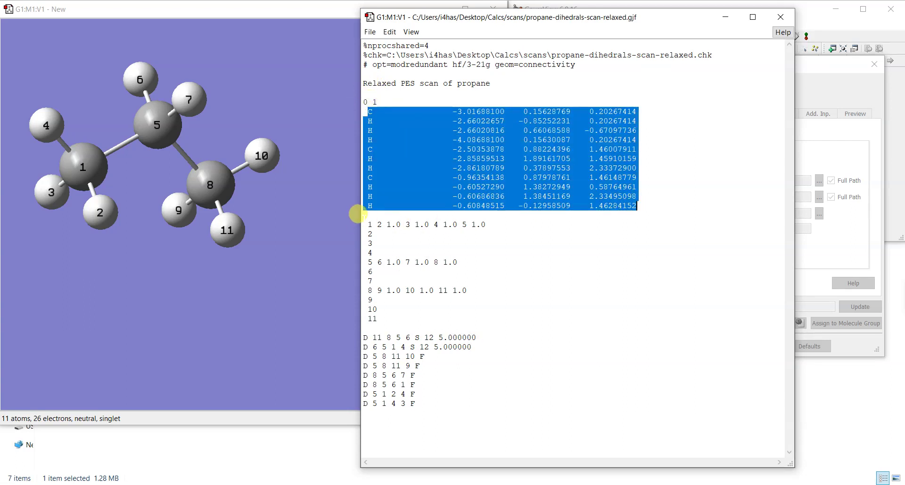
Examine the input file's atom connectivity block, the scanned and frozen dihedral lines, and the blank lines at its end
{"action": "left_click_drag", "start_coordinate": [360, 217], "coordinate": [477, 320]}
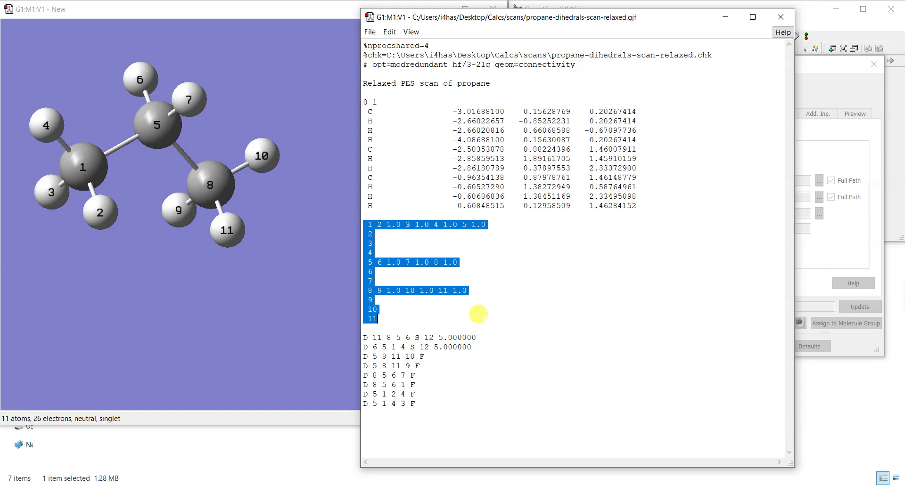
{"action": "left_click_drag", "start_coordinate": [357, 335], "coordinate": [434, 398]}
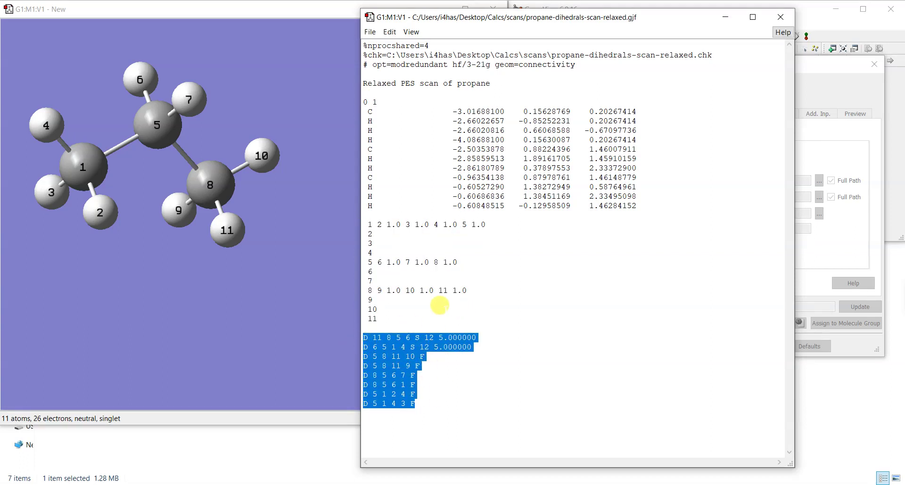
{"action": "left_click", "coordinate": [368, 347]}
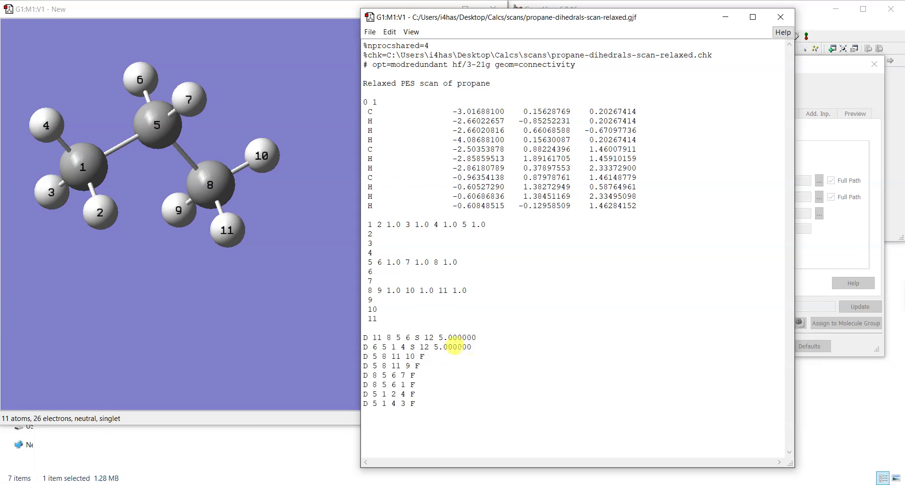
{"action": "left_click_drag", "start_coordinate": [361, 355], "coordinate": [437, 406]}
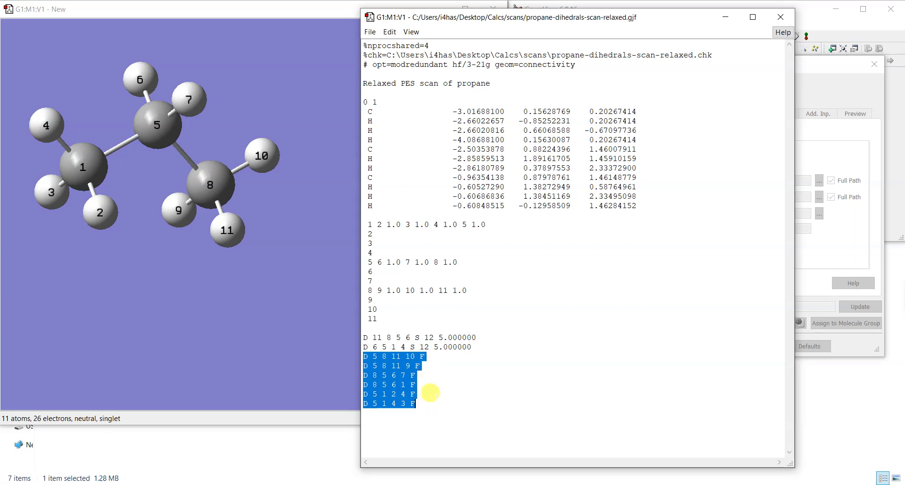
{"action": "left_click", "coordinate": [405, 415]}
{"action": "left_click", "coordinate": [375, 426]}
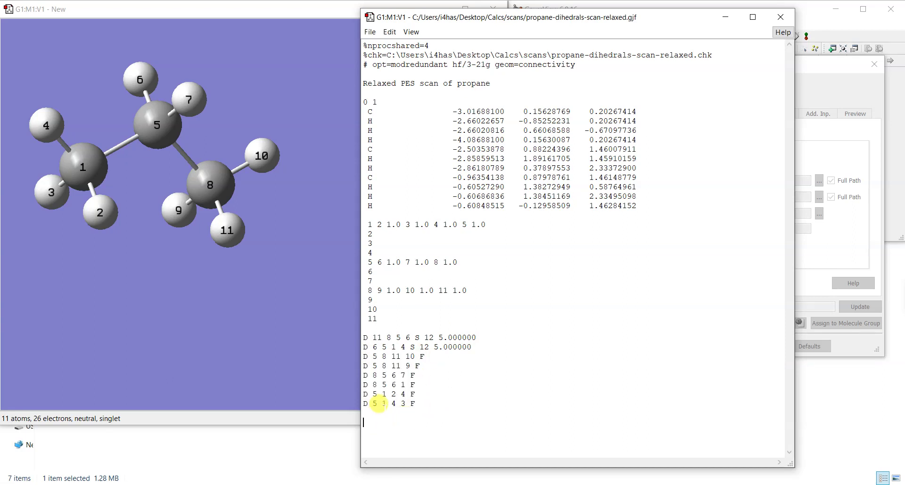
Close the input file, submit the relaxed propane scan to Gaussian, and move the run window clear of the file list
{"action": "left_click", "coordinate": [783, 18]}
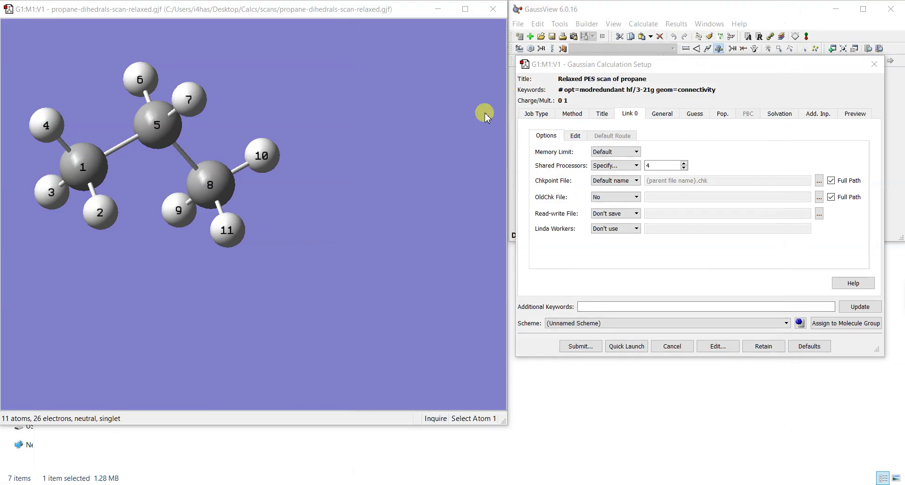
{"action": "left_click", "coordinate": [427, 282]}
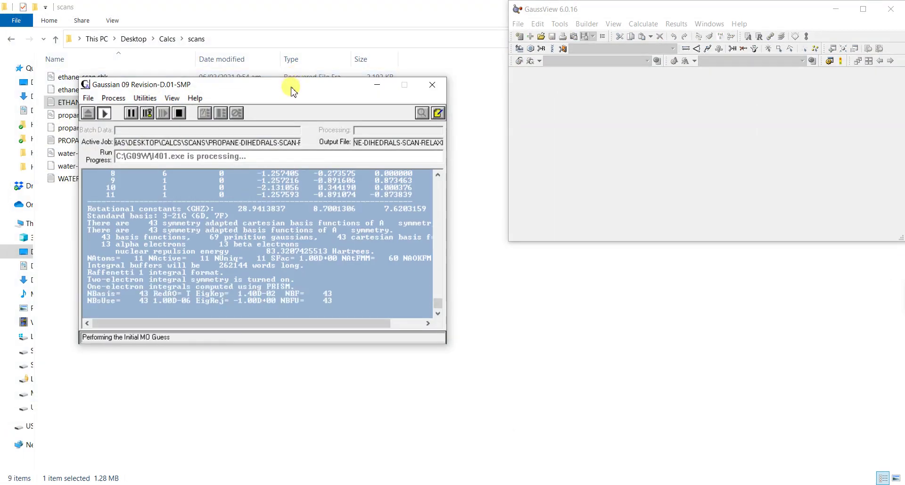
{"action": "left_click_drag", "start_coordinate": [288, 85], "coordinate": [213, 229]}
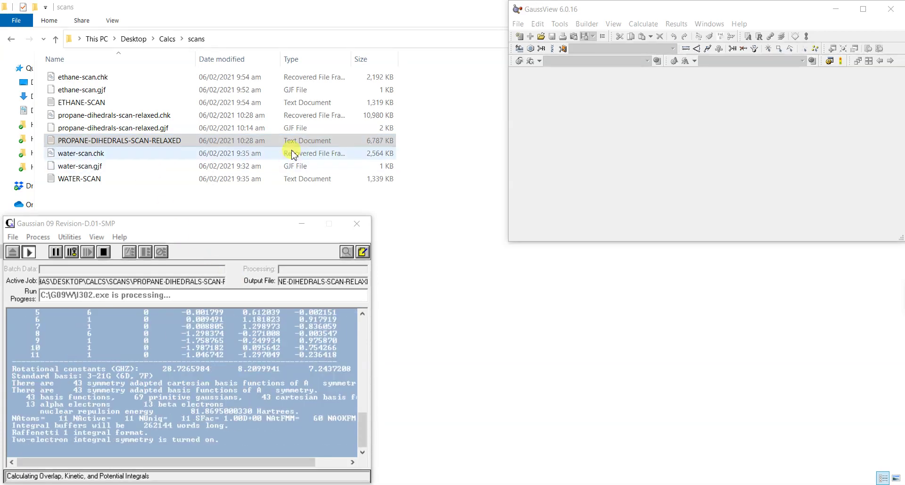
Load the running job's PROPANE-DIHEDRALS-SCAN-RELAXED log into GaussView, accepting the warning
{"action": "left_click_drag", "start_coordinate": [89, 144], "coordinate": [642, 132]}
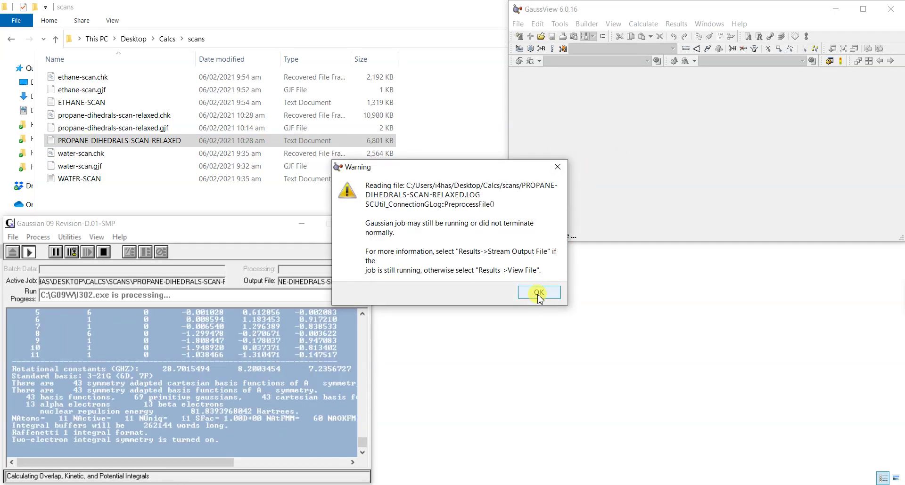
{"action": "left_click", "coordinate": [540, 292]}
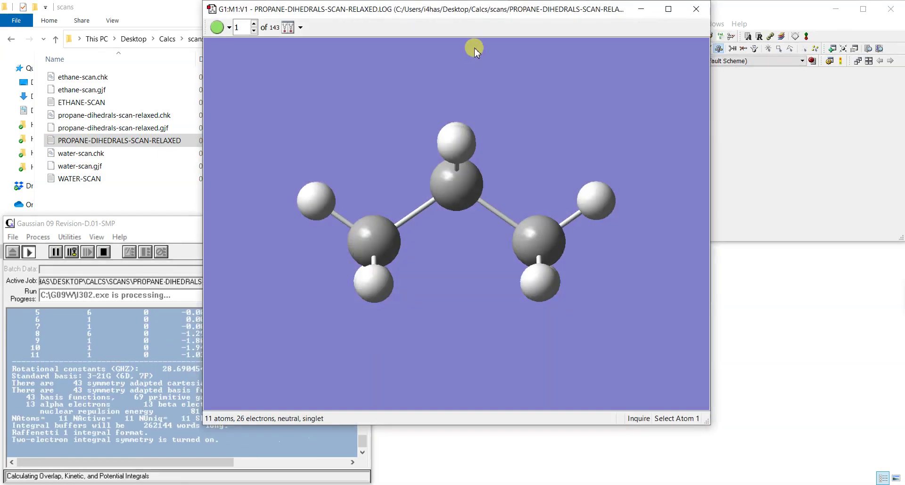
{"action": "left_click_drag", "start_coordinate": [467, 16], "coordinate": [291, 17]}
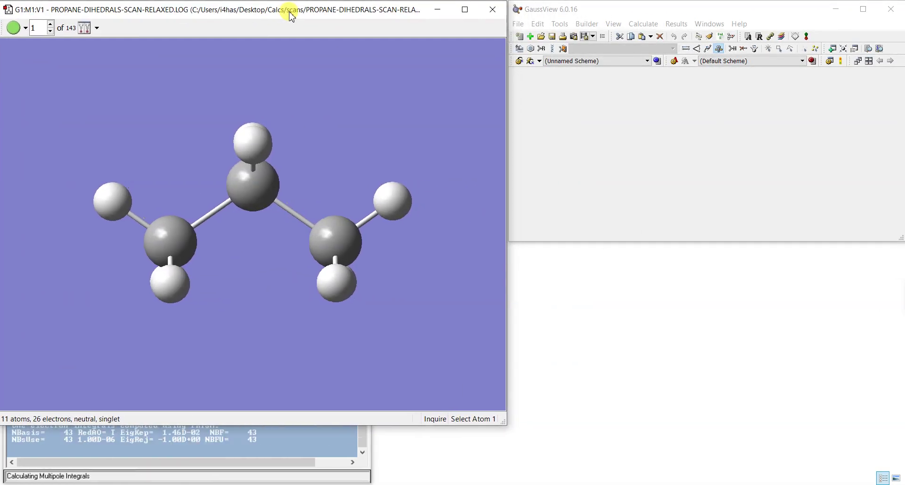
Plot the total energy of the partial scan for review, and close the plot and the partial log
{"action": "left_click", "coordinate": [673, 24]}
{"action": "left_click", "coordinate": [703, 188]}
{"action": "left_click_drag", "start_coordinate": [795, 268], "coordinate": [888, 258]}
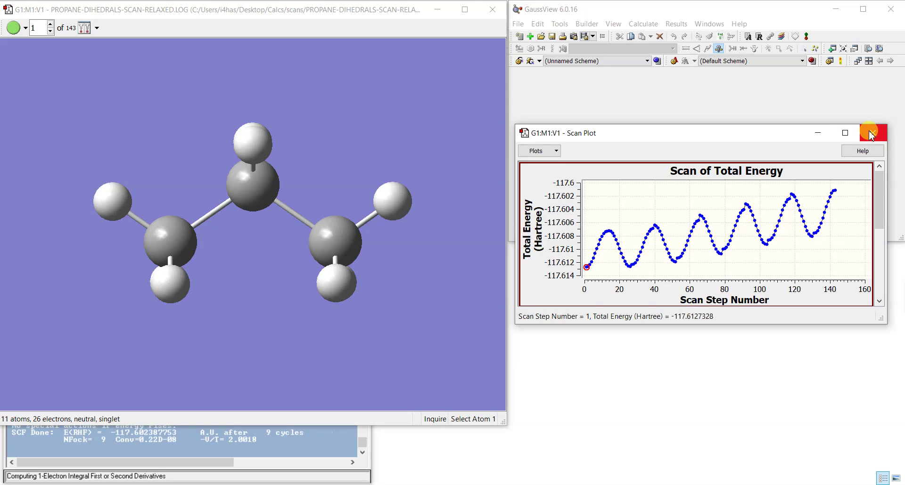
{"action": "left_click", "coordinate": [492, 9]}
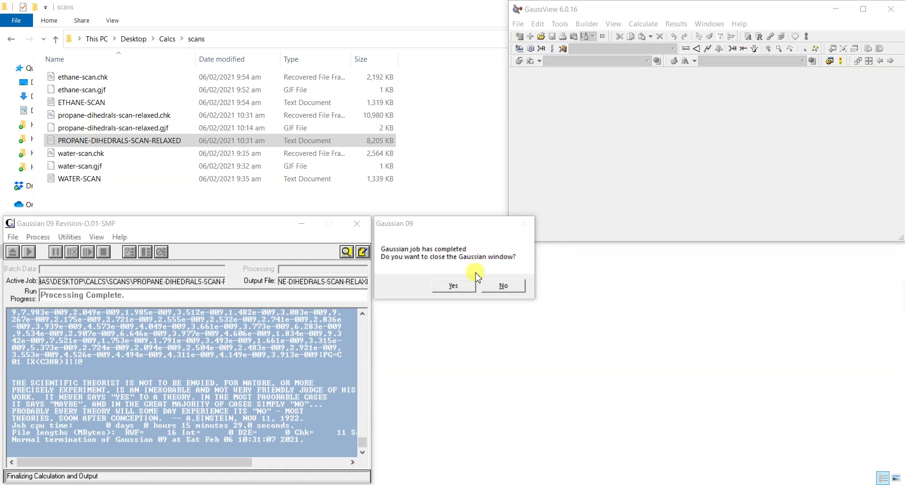
Close the Gaussian run window and open the completed job's propane-dihedrals-scan-relaxed.log in GaussView
{"action": "left_click", "coordinate": [453, 286]}
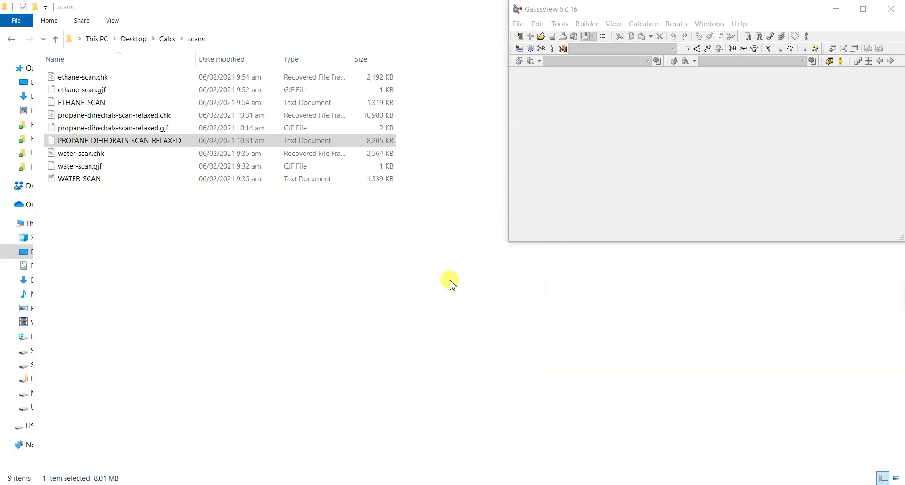
{"action": "left_click", "coordinate": [319, 222]}
{"action": "left_click", "coordinate": [319, 231]}
{"action": "left_click", "coordinate": [330, 392]}
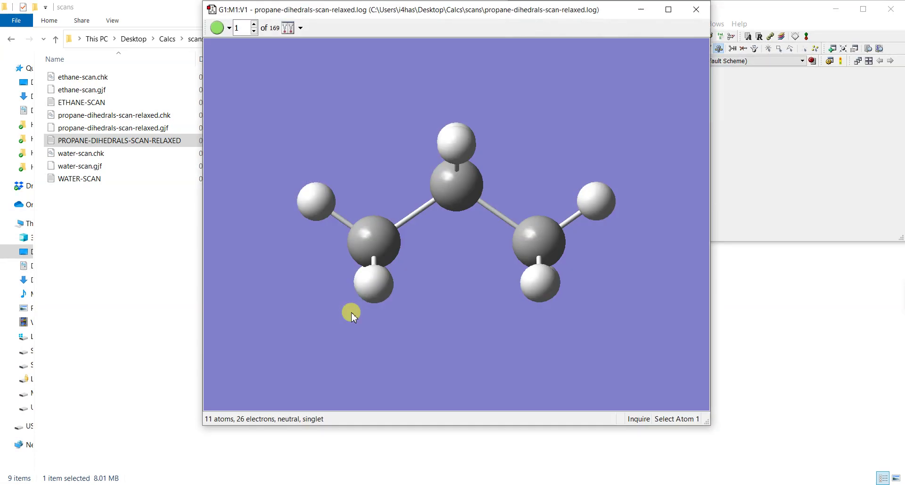
{"action": "left_click_drag", "start_coordinate": [542, 22], "coordinate": [336, 17]}
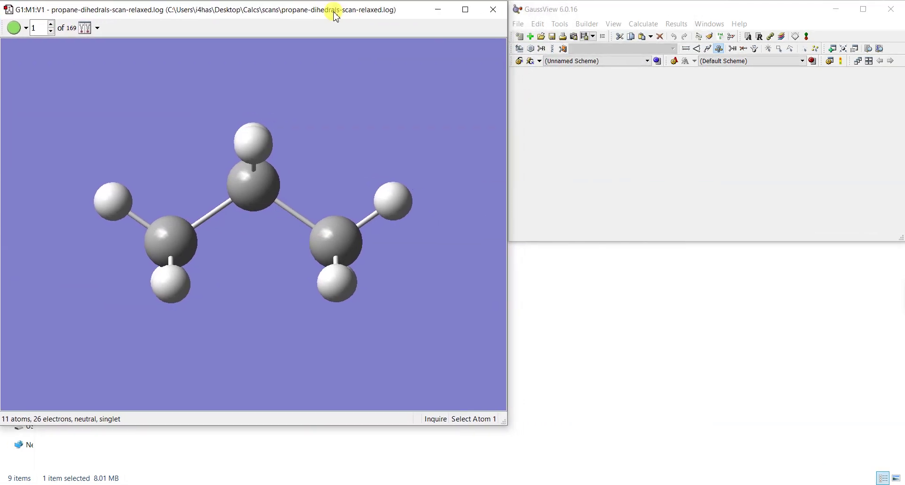
Display the completed scan's 3D energy grid and enlarge its window beside the molecule
{"action": "left_click", "coordinate": [677, 23]}
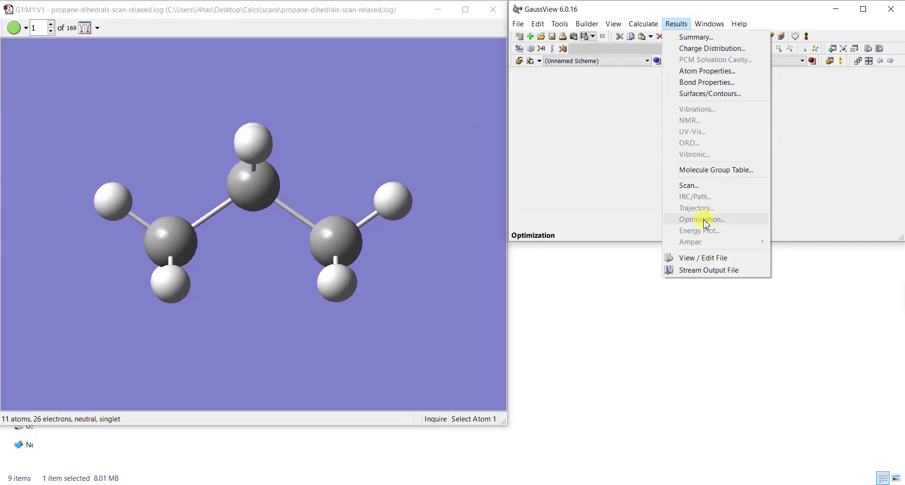
{"action": "left_click", "coordinate": [710, 187]}
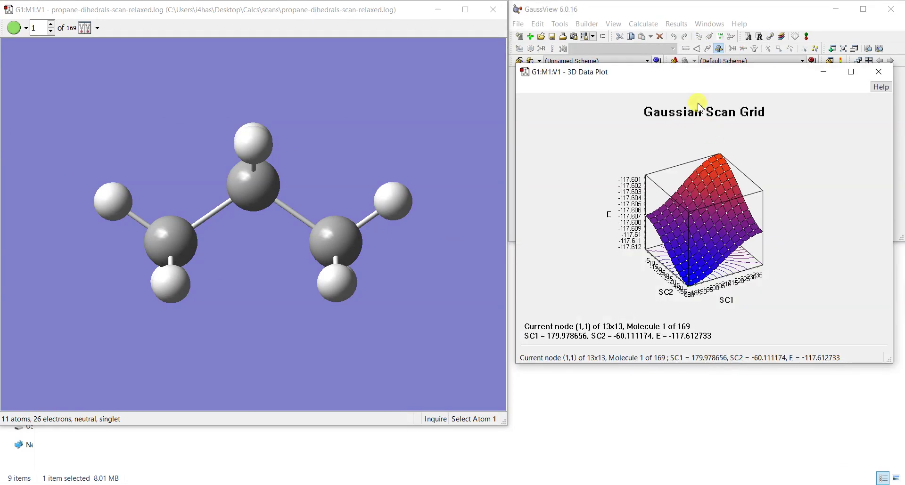
{"action": "left_click_drag", "start_coordinate": [700, 116], "coordinate": [707, 200]}
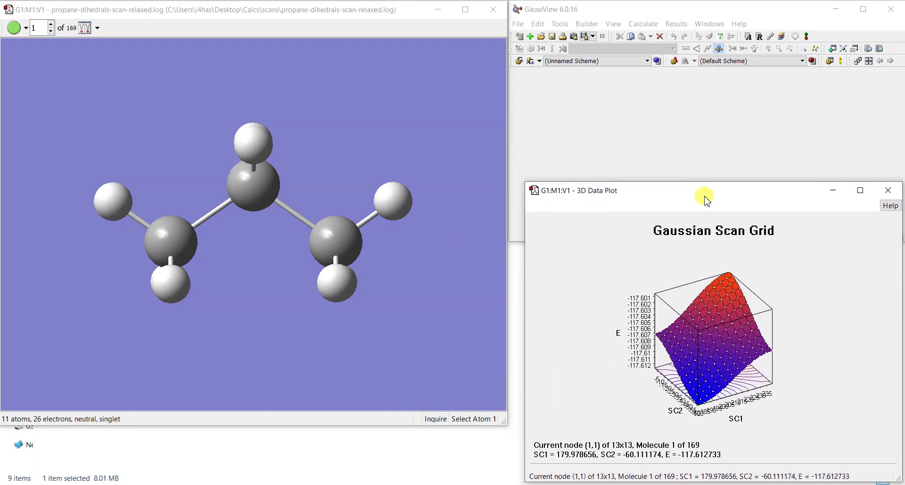
{"action": "left_click_drag", "start_coordinate": [523, 182], "coordinate": [492, 69]}
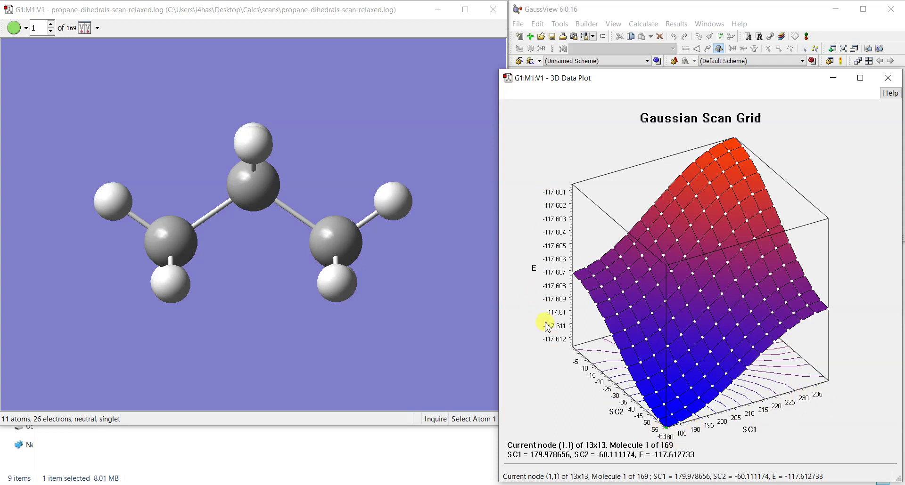
Inspect the energy surface and pick nodes (4,3), (9,9) and (13,13) to show their propane geometries
{"action": "mouse_move", "coordinate": [632, 325]}
{"action": "left_mouse_down"}
{"action": "mouse_move", "coordinate": [617, 332]}
{"action": "mouse_move", "coordinate": [618, 303]}
{"action": "mouse_move", "coordinate": [624, 313]}
{"action": "left_mouse_up"}
{"action": "left_click", "coordinate": [681, 402]}
{"action": "left_click_drag", "start_coordinate": [685, 403], "coordinate": [711, 403]}
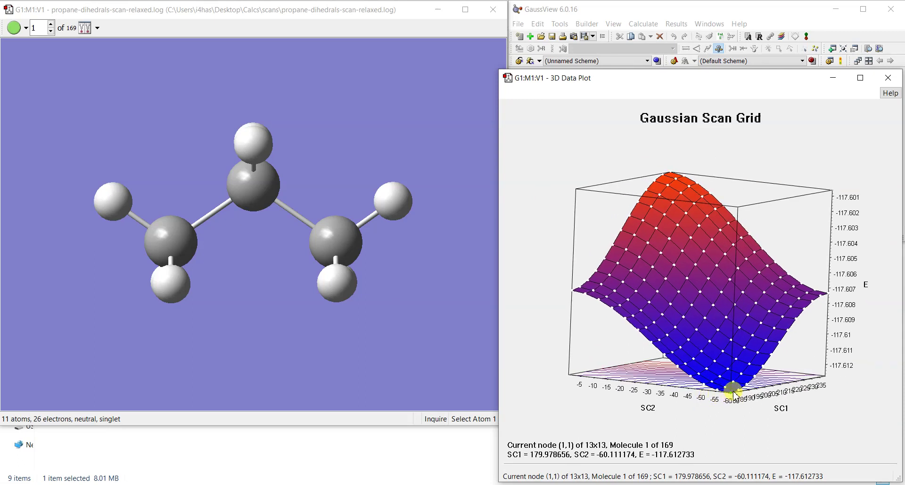
{"action": "left_click_drag", "start_coordinate": [654, 353], "coordinate": [682, 348]}
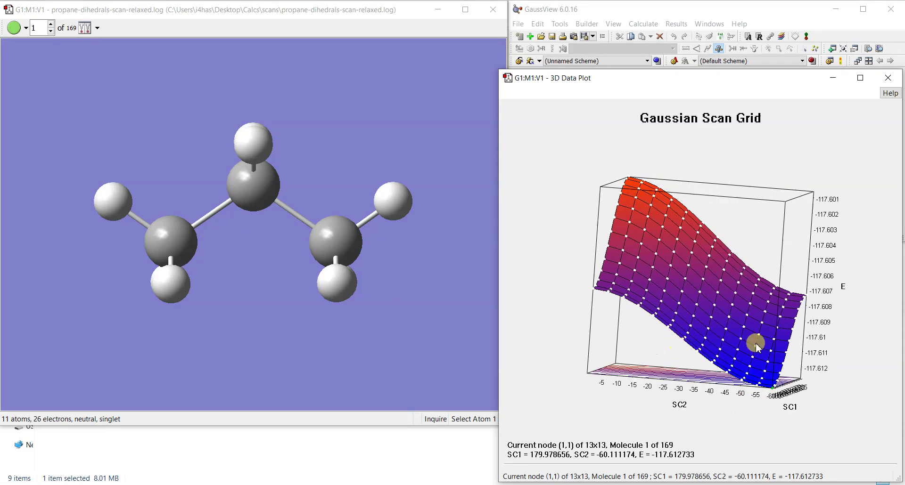
{"action": "left_click_drag", "start_coordinate": [642, 231], "coordinate": [620, 228]}
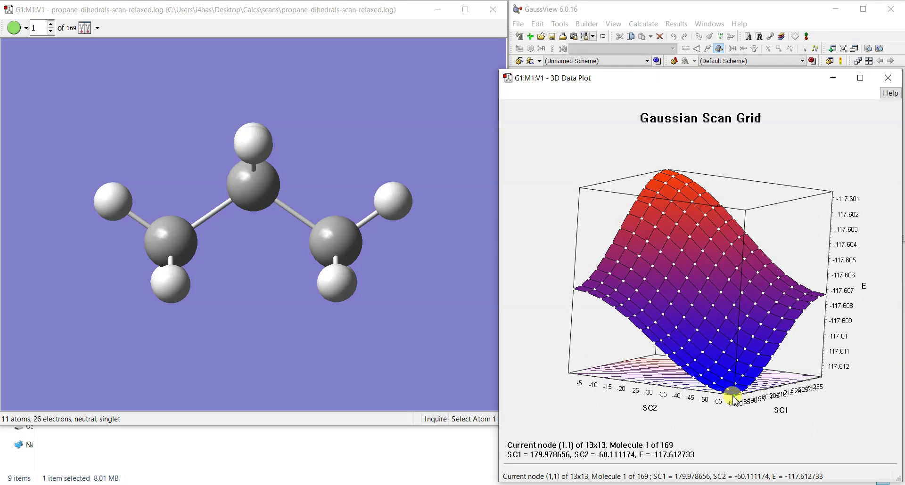
{"action": "mouse_move", "coordinate": [329, 252]}
{"action": "left_mouse_down"}
{"action": "mouse_move", "coordinate": [271, 259]}
{"action": "mouse_move", "coordinate": [323, 266]}
{"action": "left_mouse_up"}
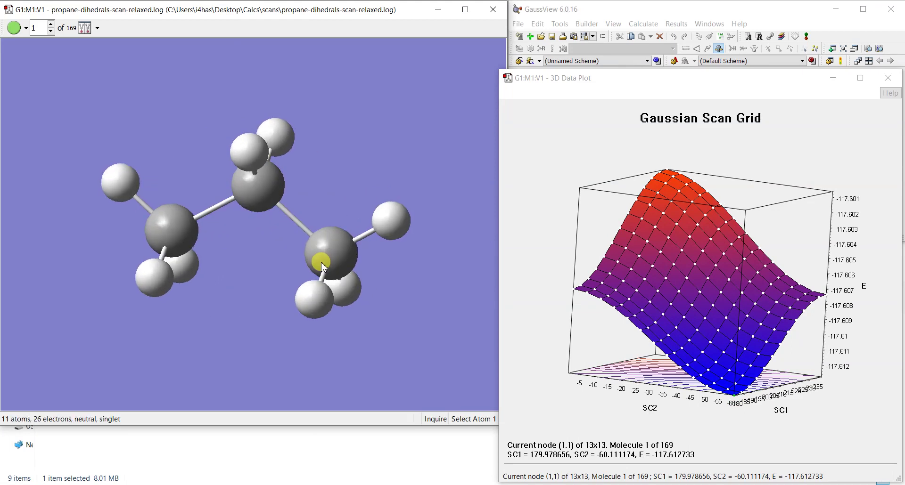
{"action": "left_click", "coordinate": [731, 372]}
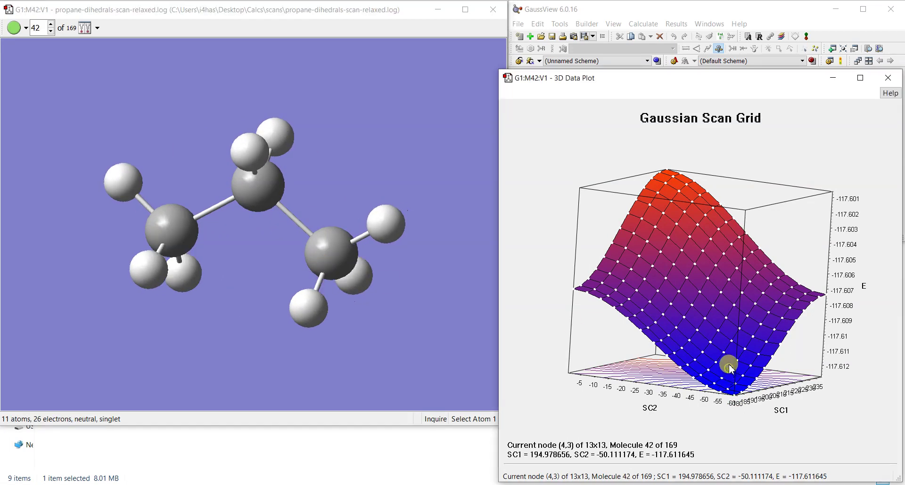
{"action": "left_click", "coordinate": [690, 237]}
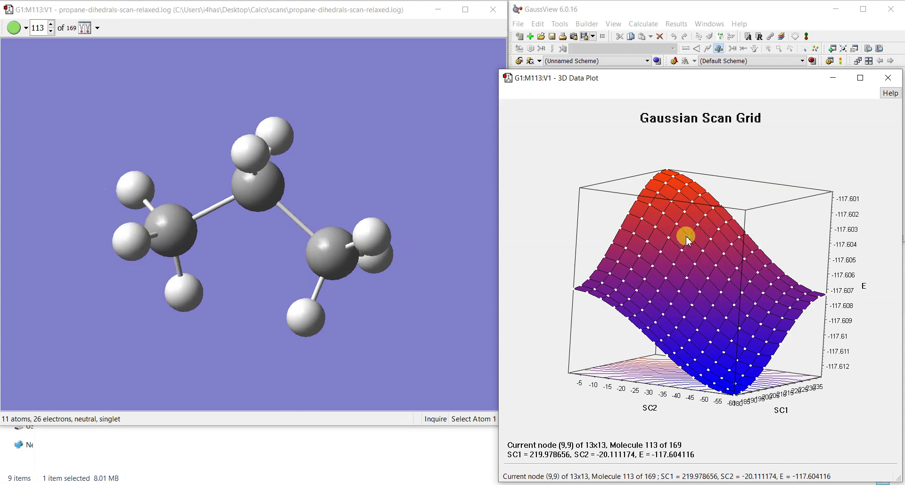
{"action": "left_click", "coordinate": [667, 172]}
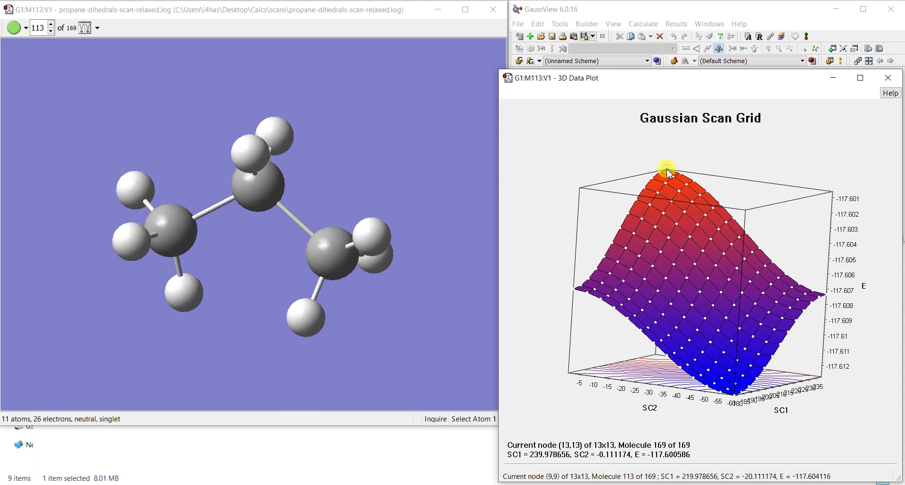
Examine the propane conformer at node (13,13) and the shape of the energy surface from several angles
{"action": "left_click_drag", "start_coordinate": [426, 260], "coordinate": [412, 232]}
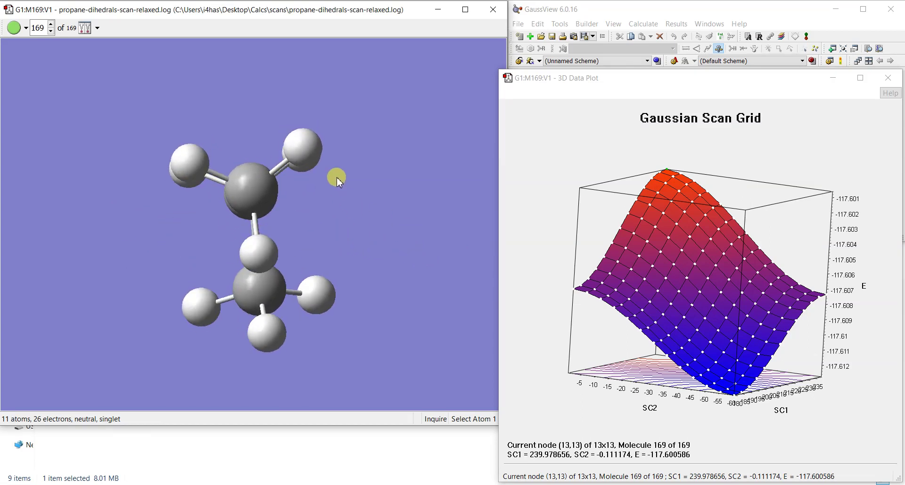
{"action": "left_click_drag", "start_coordinate": [261, 173], "coordinate": [279, 205]}
{"action": "left_click_drag", "start_coordinate": [303, 145], "coordinate": [256, 174]}
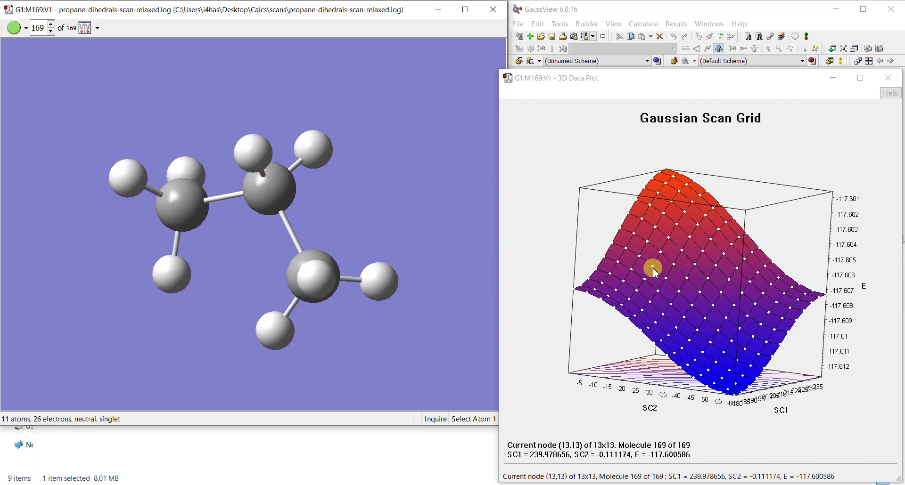
{"action": "left_click_drag", "start_coordinate": [663, 327], "coordinate": [646, 336]}
{"action": "mouse_move", "coordinate": [809, 321]}
{"action": "left_mouse_down"}
{"action": "mouse_move", "coordinate": [733, 304]}
{"action": "mouse_move", "coordinate": [823, 309]}
{"action": "mouse_move", "coordinate": [790, 307]}
{"action": "mouse_move", "coordinate": [804, 315]}
{"action": "left_mouse_up"}
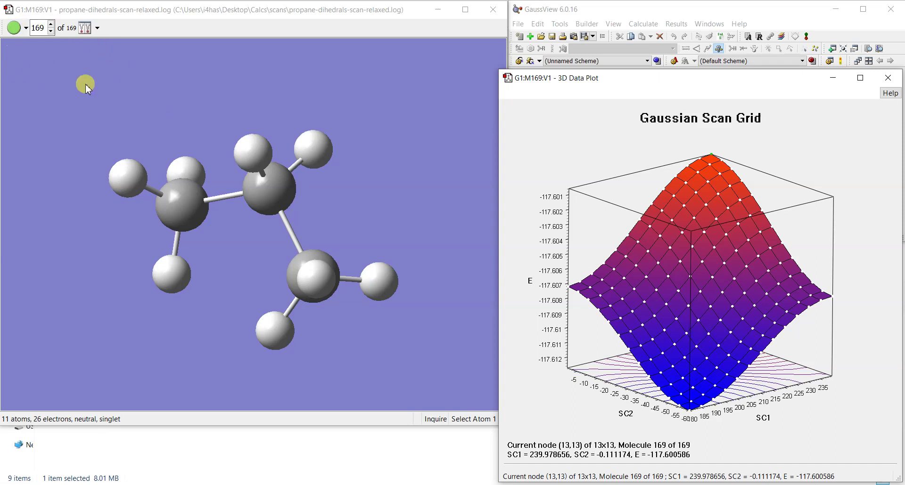
Switch to Calculator, multiply 12 by 12 to check the scan point count, and close it
{"action": "left_click", "coordinate": [315, 484]}
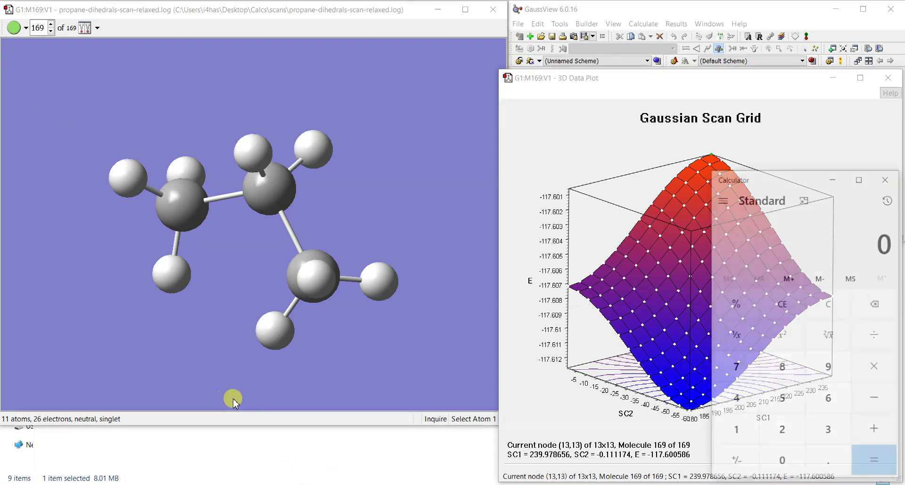
{"action": "type", "text": "12*12"}
{"action": "key", "text": "Return"}
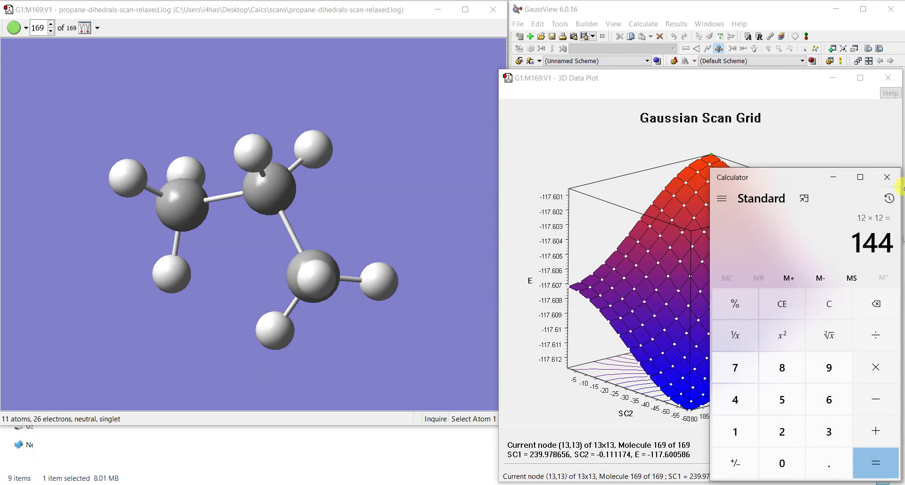
{"action": "left_click", "coordinate": [885, 184]}
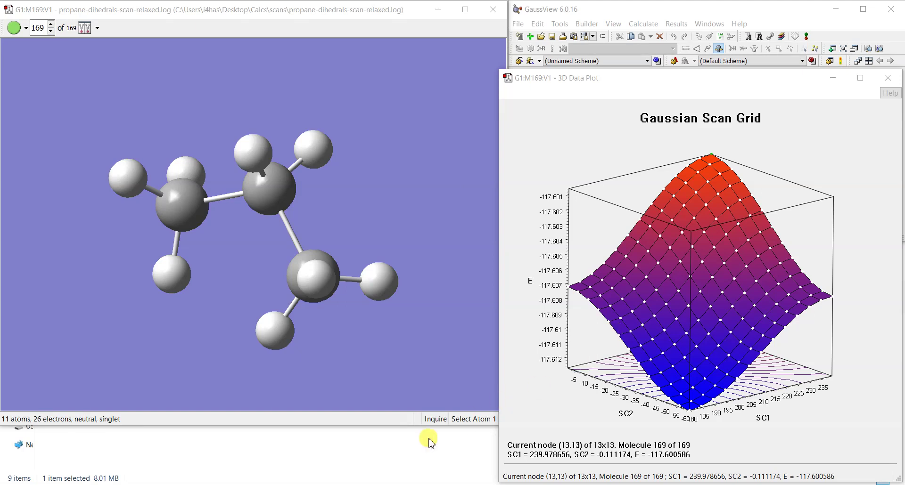
Reopen Calculator, multiply 13 by 13 to include each scan's starting point, and close it
{"action": "left_click", "coordinate": [305, 484]}
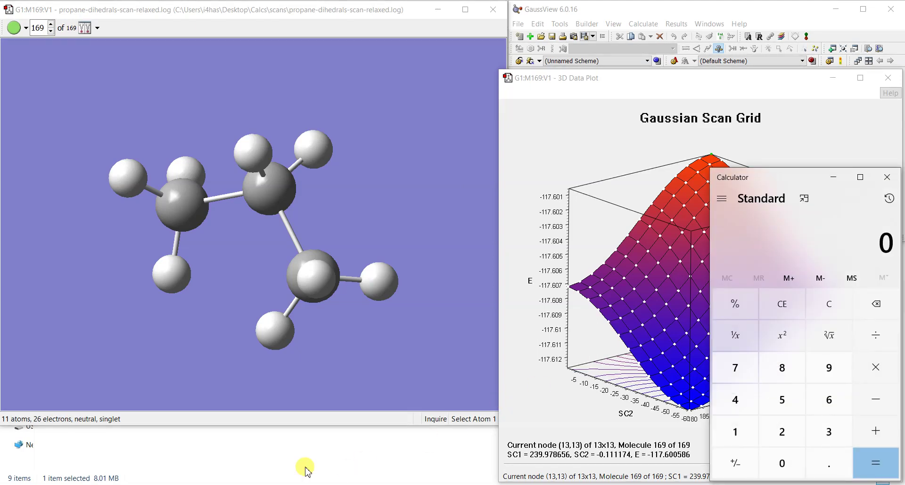
{"action": "type", "text": "13*13"}
{"action": "key", "text": "Return"}
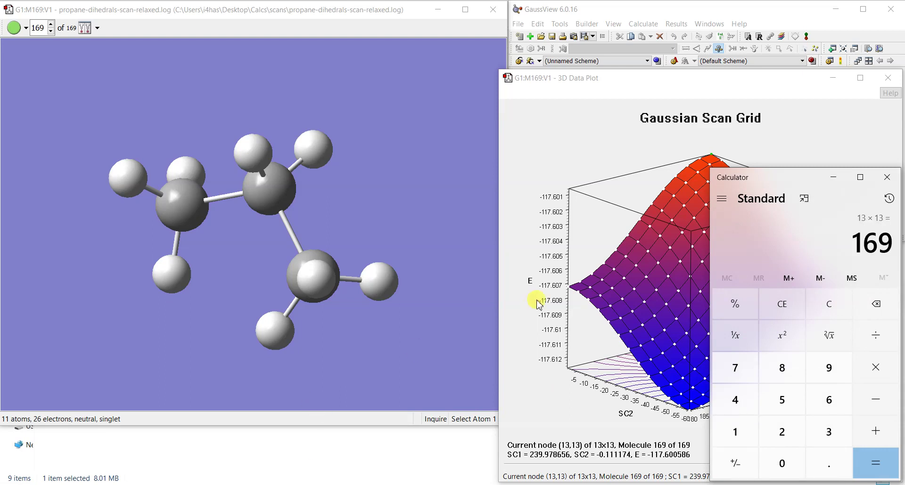
{"action": "left_click", "coordinate": [887, 177]}
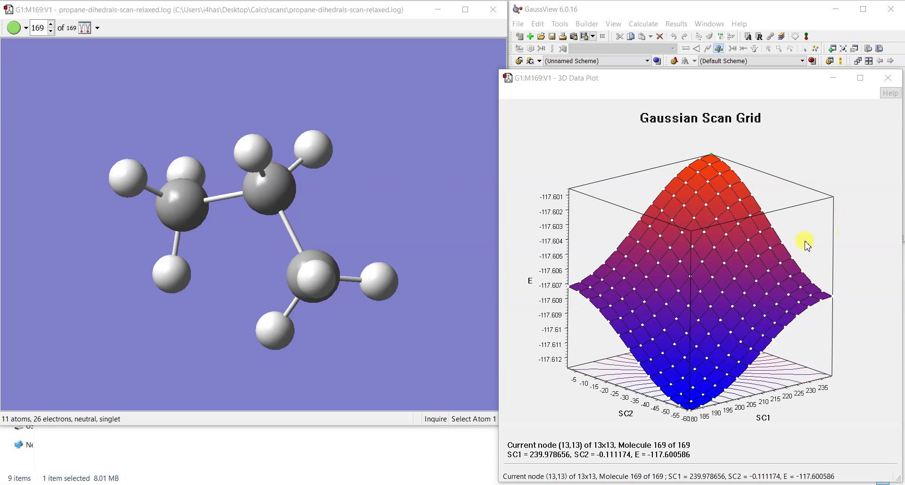
Compare the energy surface along the SC1 and SC2 dihedral axes from opposite viewing angles
{"action": "left_click_drag", "start_coordinate": [755, 272], "coordinate": [819, 297]}
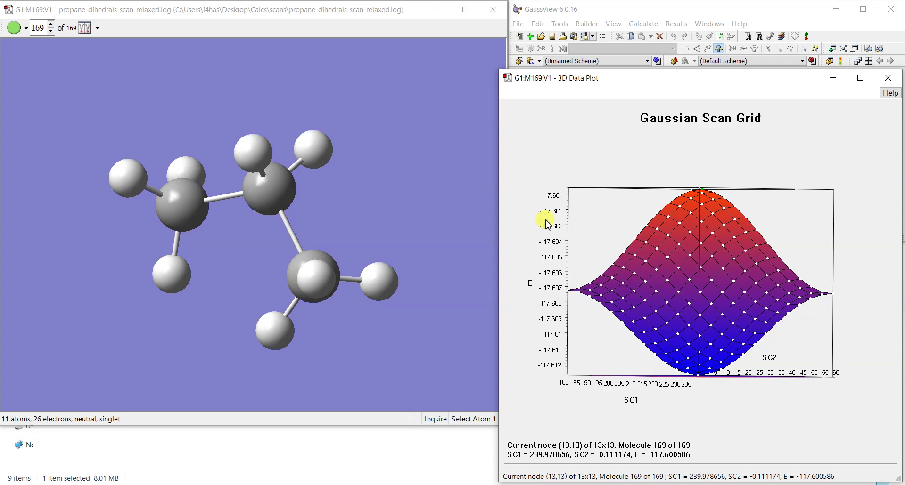
{"action": "left_click_drag", "start_coordinate": [541, 239], "coordinate": [556, 254]}
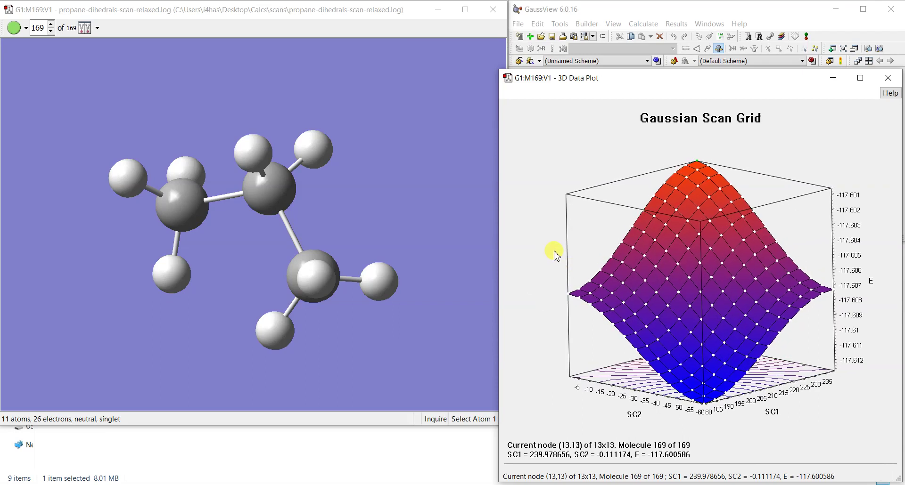
{"action": "left_click_drag", "start_coordinate": [556, 255], "coordinate": [557, 255]}
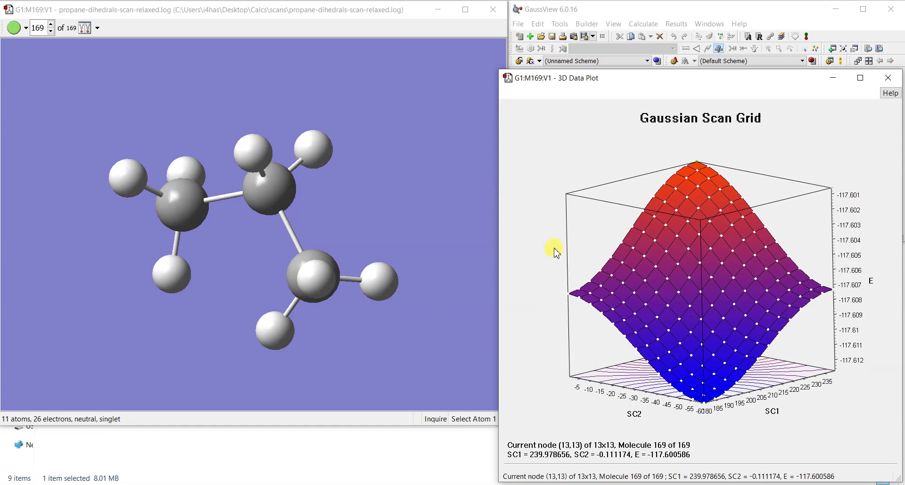